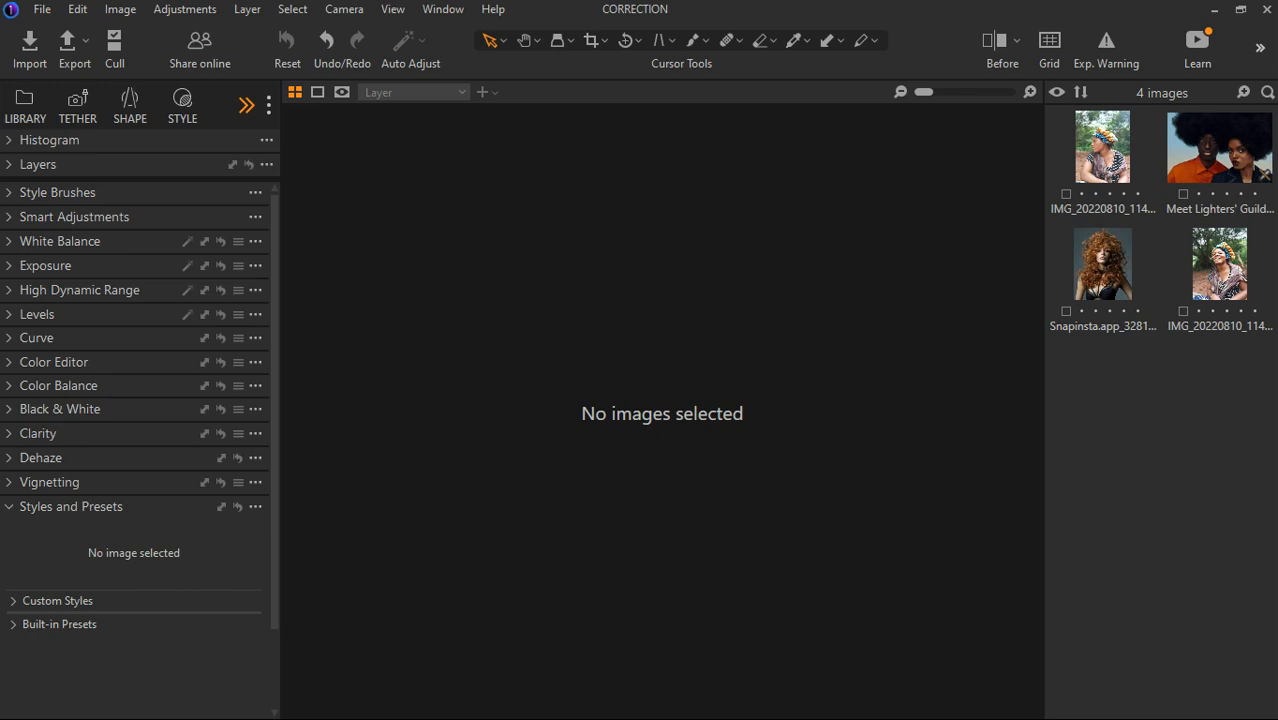
- Switch to File Explorer, look over the photos in the IMAGES folder, and minimize the window
{"action": "key", "text": "super"}
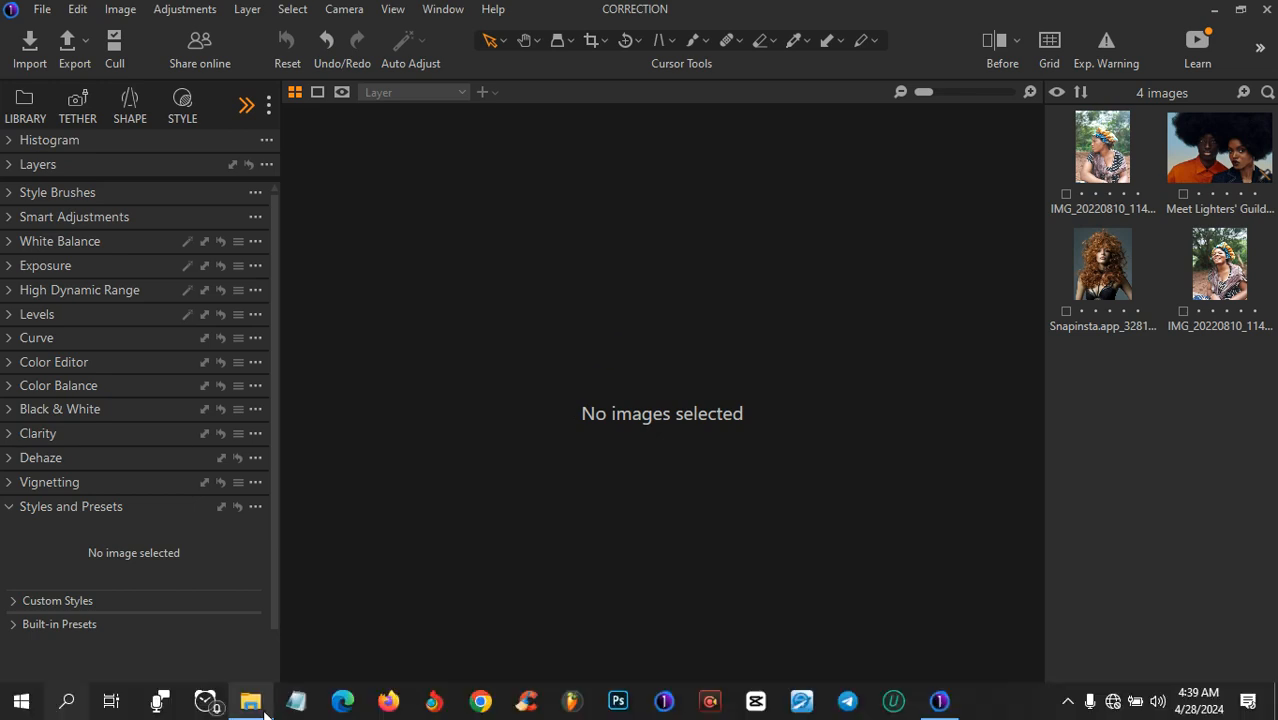
{"action": "left_click", "coordinate": [265, 714]}
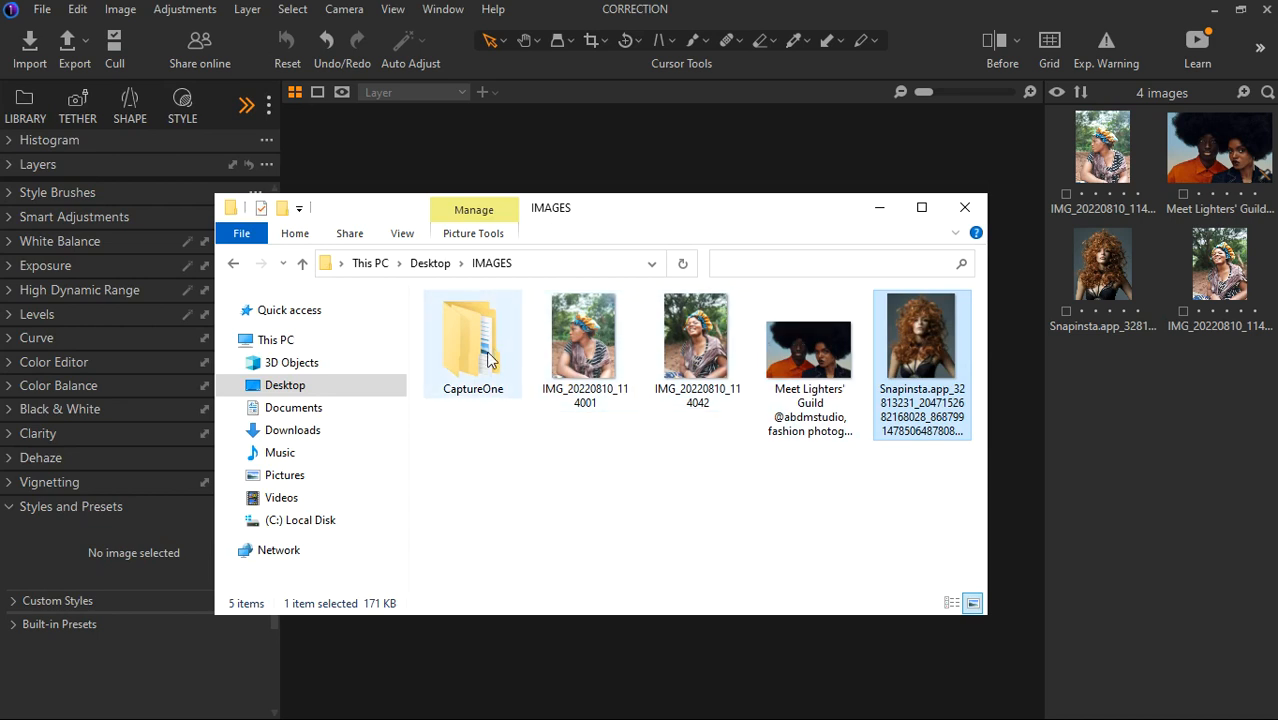
{"action": "left_click", "coordinate": [508, 477]}
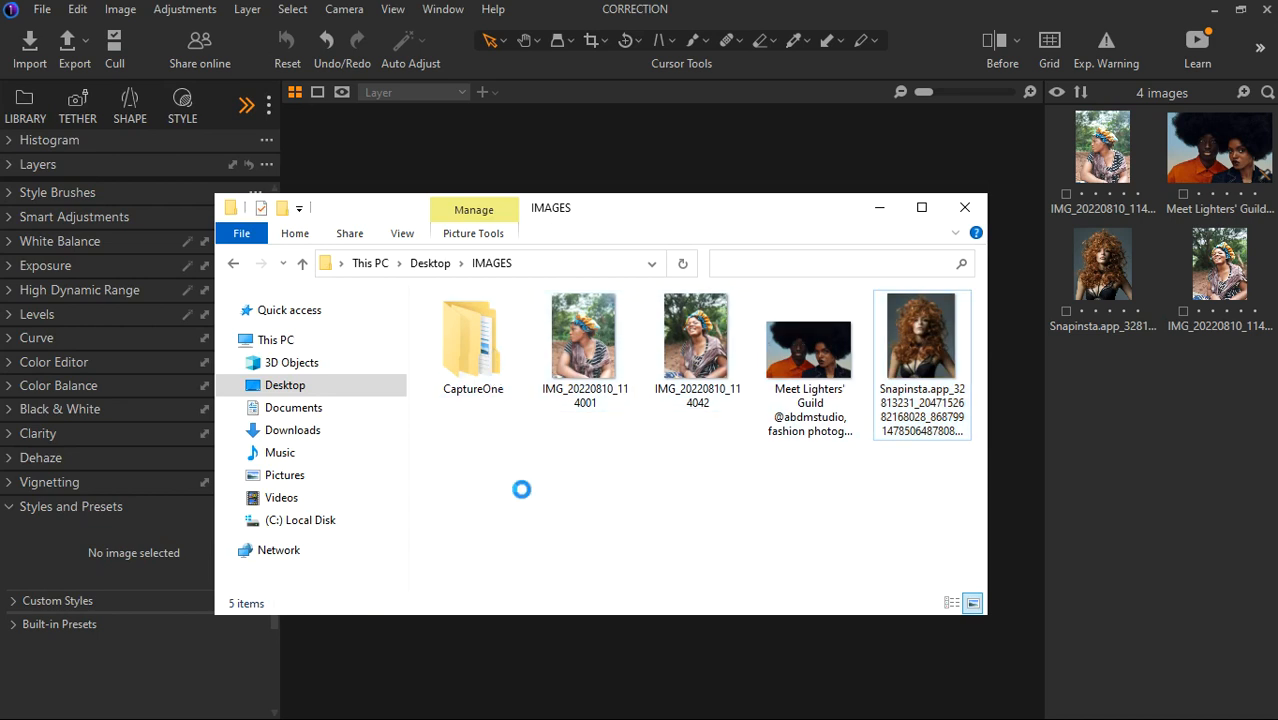
{"action": "right_click", "coordinate": [508, 477]}
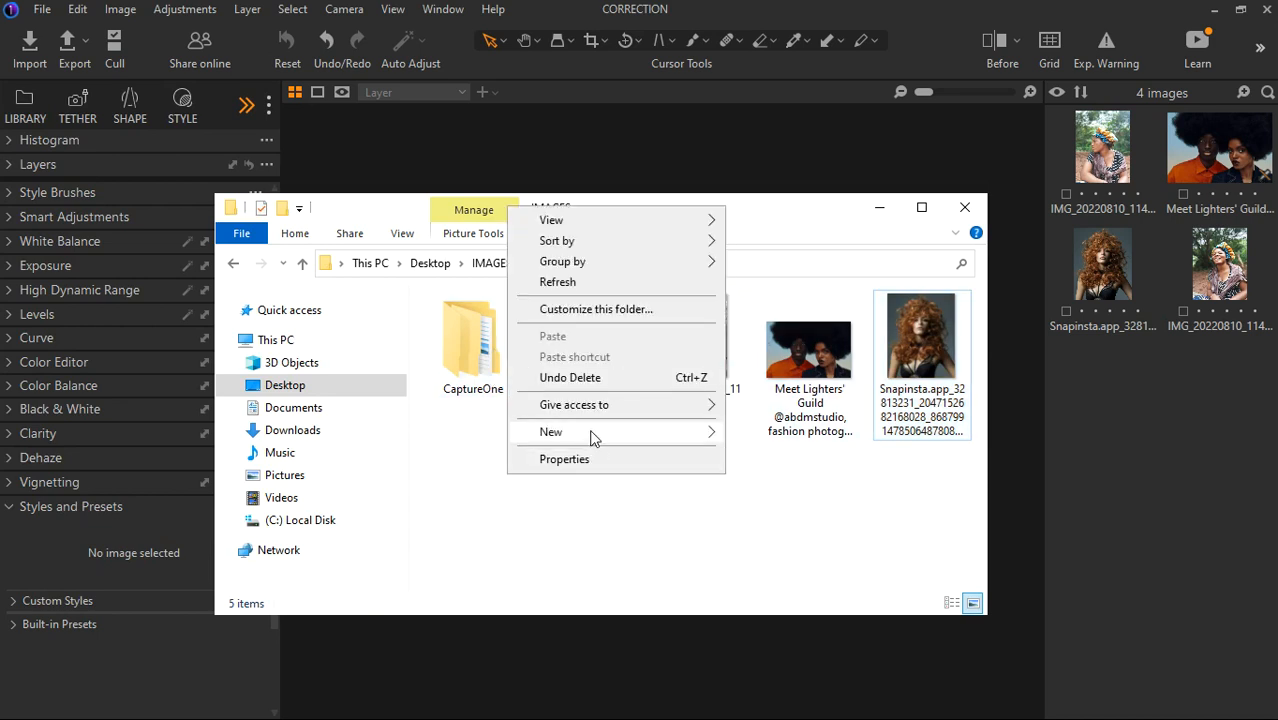
{"action": "mouse_move", "coordinate": [592, 437]}
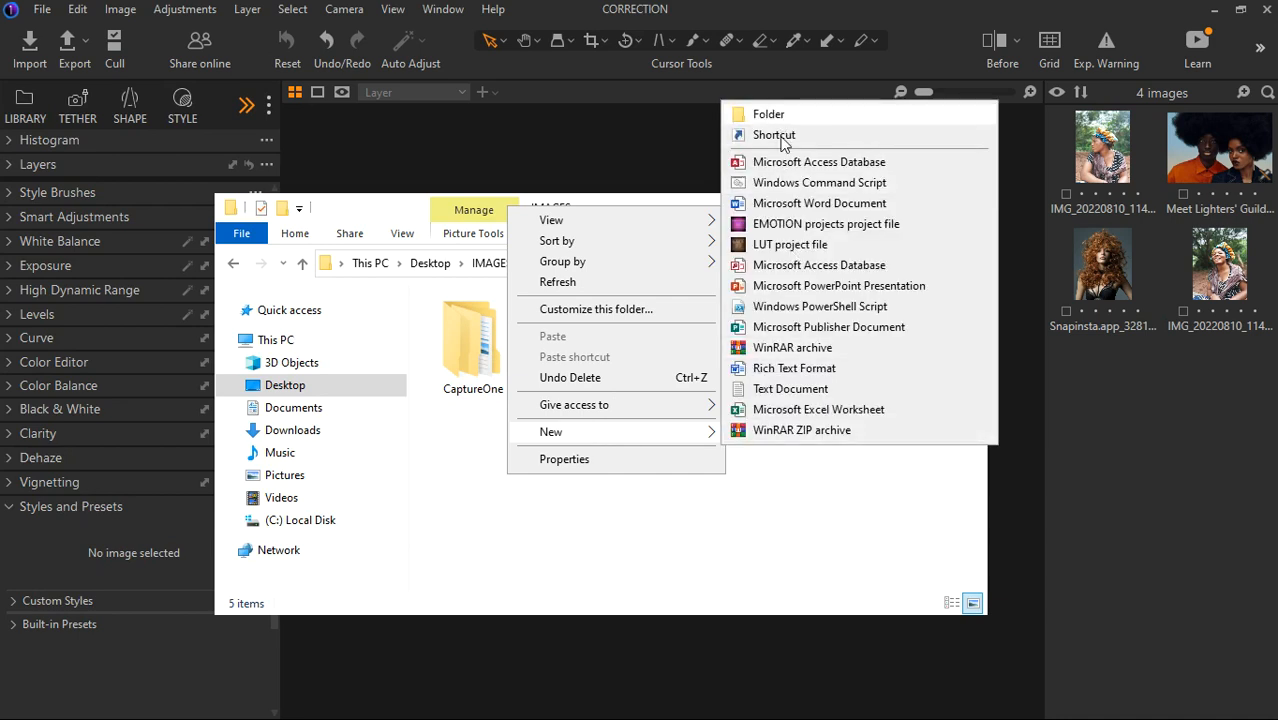
{"action": "left_click", "coordinate": [676, 542]}
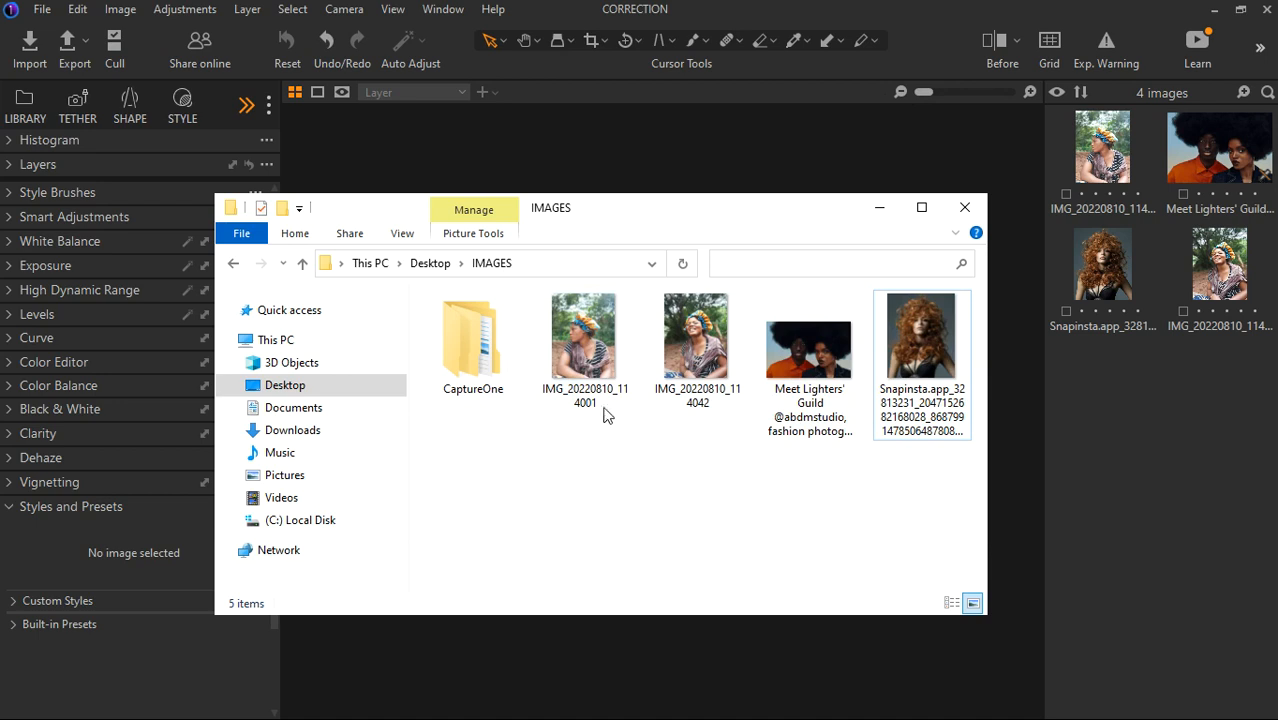
{"action": "mouse_move", "coordinate": [585, 352]}
{"action": "left_mouse_down"}
{"action": "mouse_move", "coordinate": [607, 508]}
{"action": "mouse_move", "coordinate": [684, 690]}
{"action": "mouse_move", "coordinate": [838, 672]}
{"action": "mouse_move", "coordinate": [673, 607]}
{"action": "mouse_move", "coordinate": [590, 362]}
{"action": "left_mouse_up"}
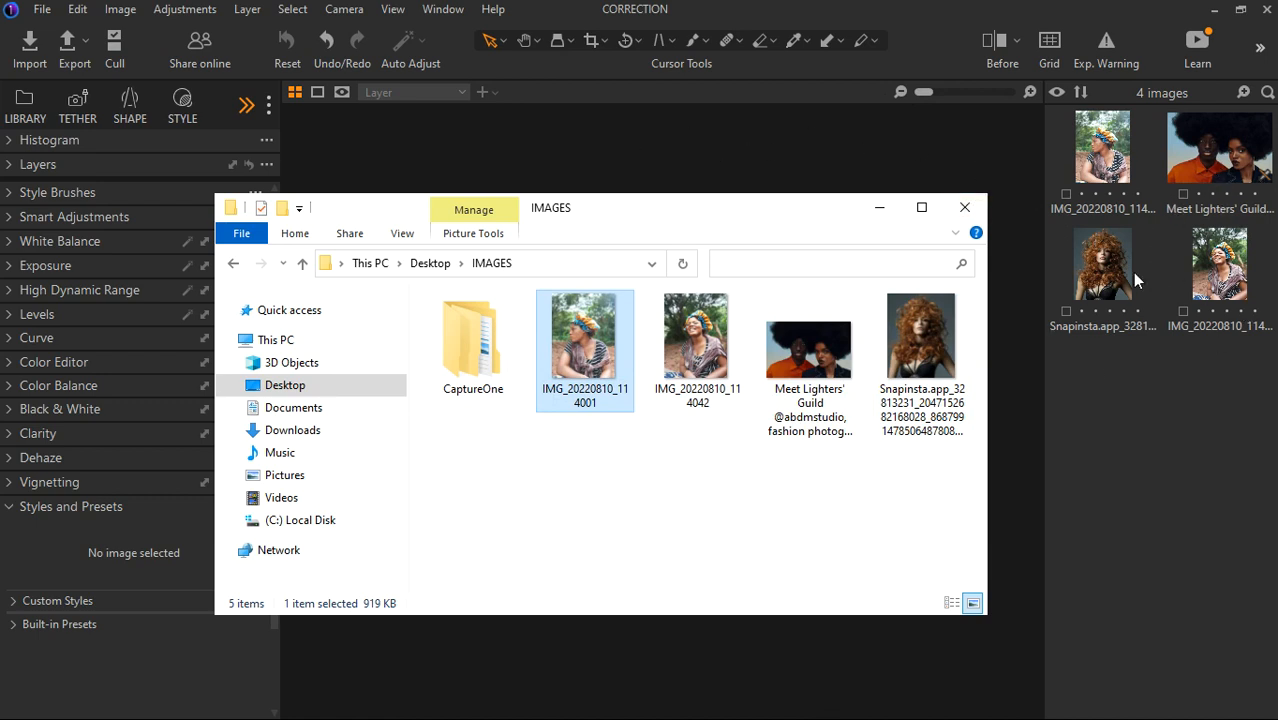
{"action": "left_click", "coordinate": [879, 207]}
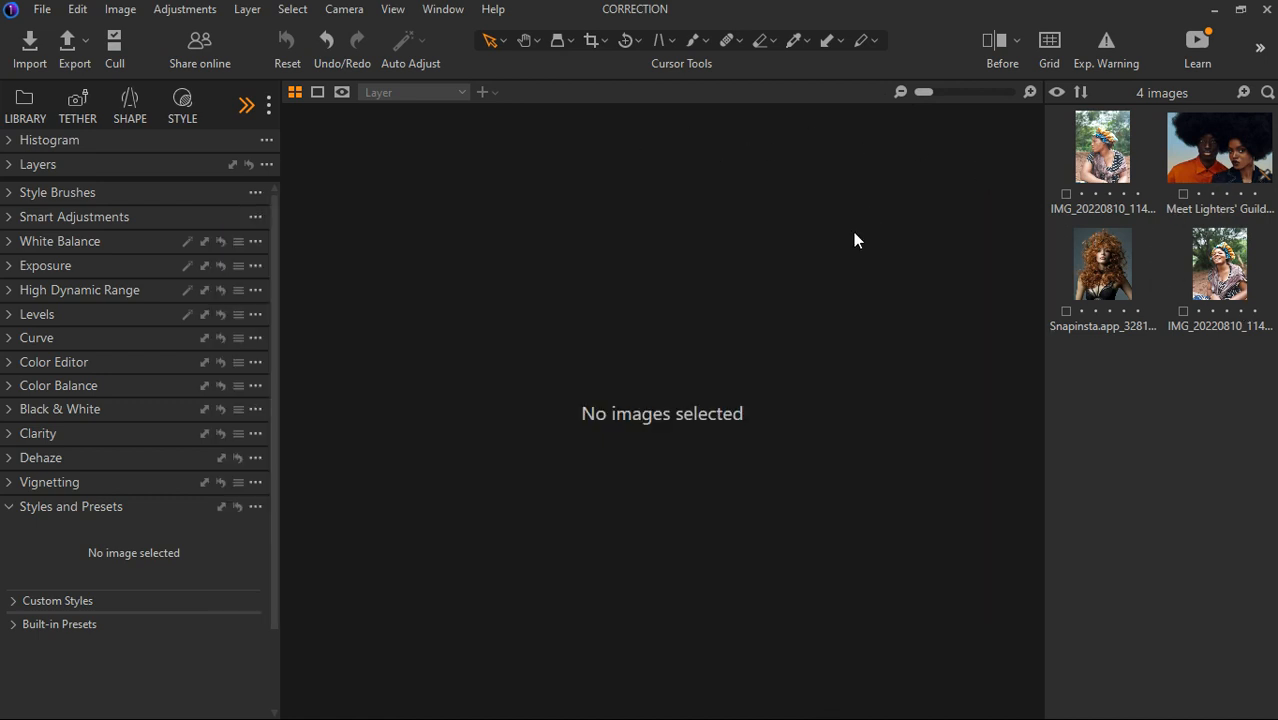
- View the Meet Lighters' Guild photo and look over the available export options
{"action": "left_click", "coordinate": [1232, 175]}
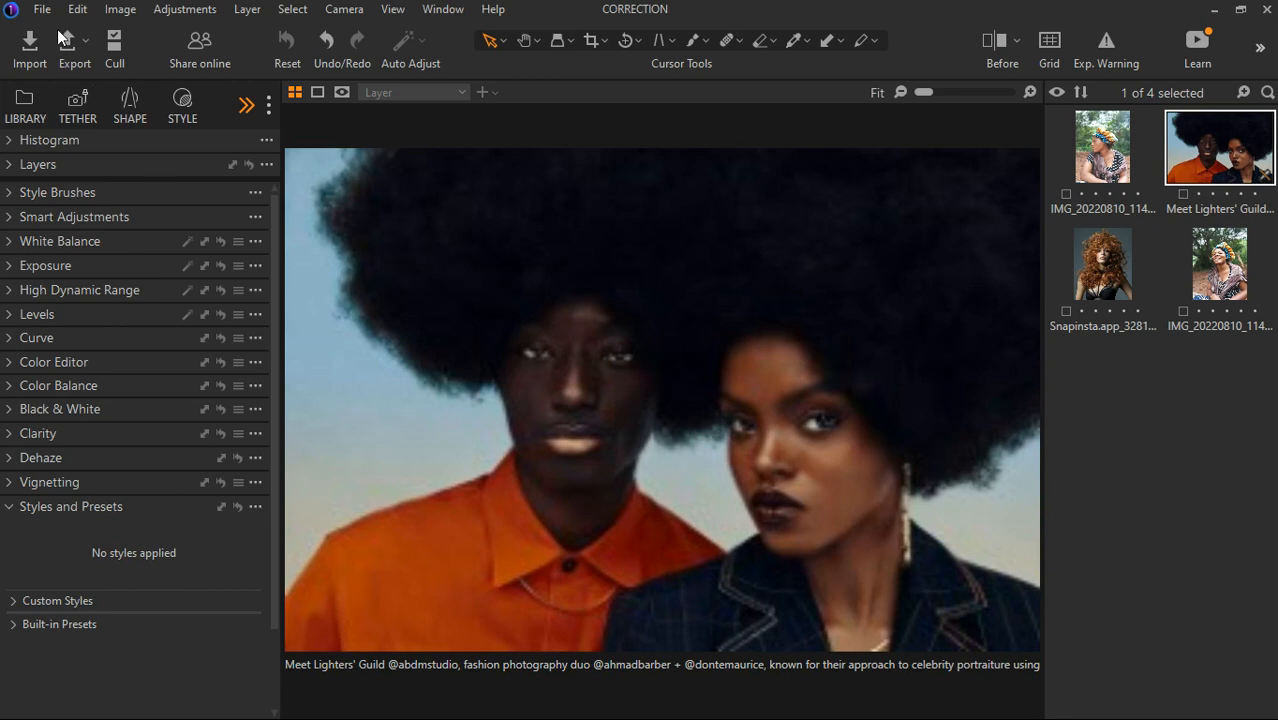
{"action": "left_click", "coordinate": [84, 52]}
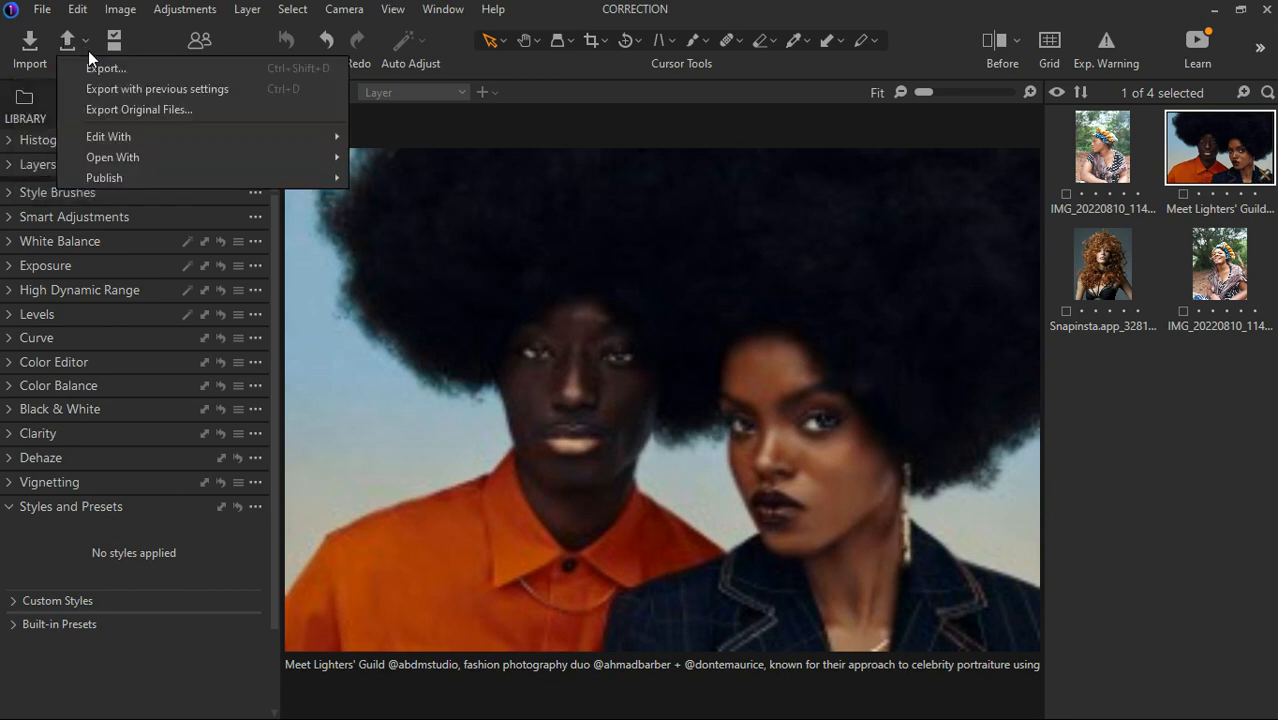
{"action": "left_click", "coordinate": [33, 50]}
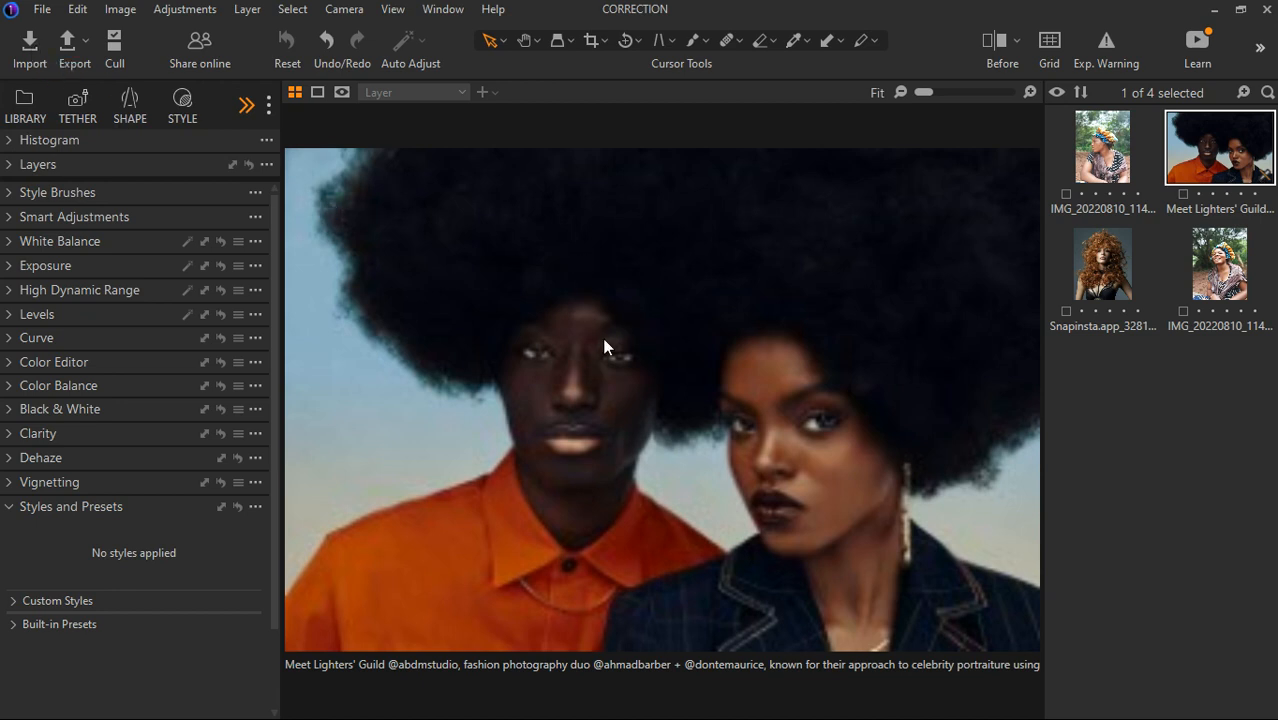
- Start an image import and browse to the IMAGES folder on the Desktop as its source
{"action": "key", "text": "ctrl+shift+i"}
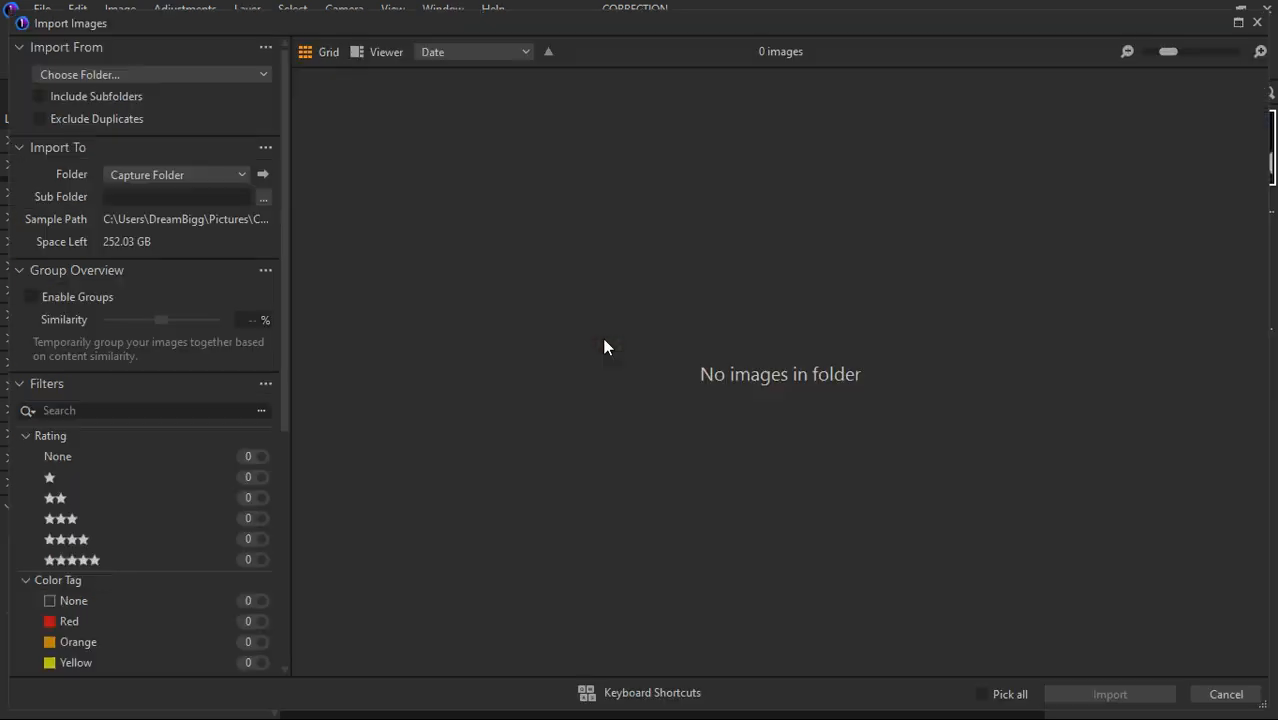
{"action": "left_click", "coordinate": [72, 76]}
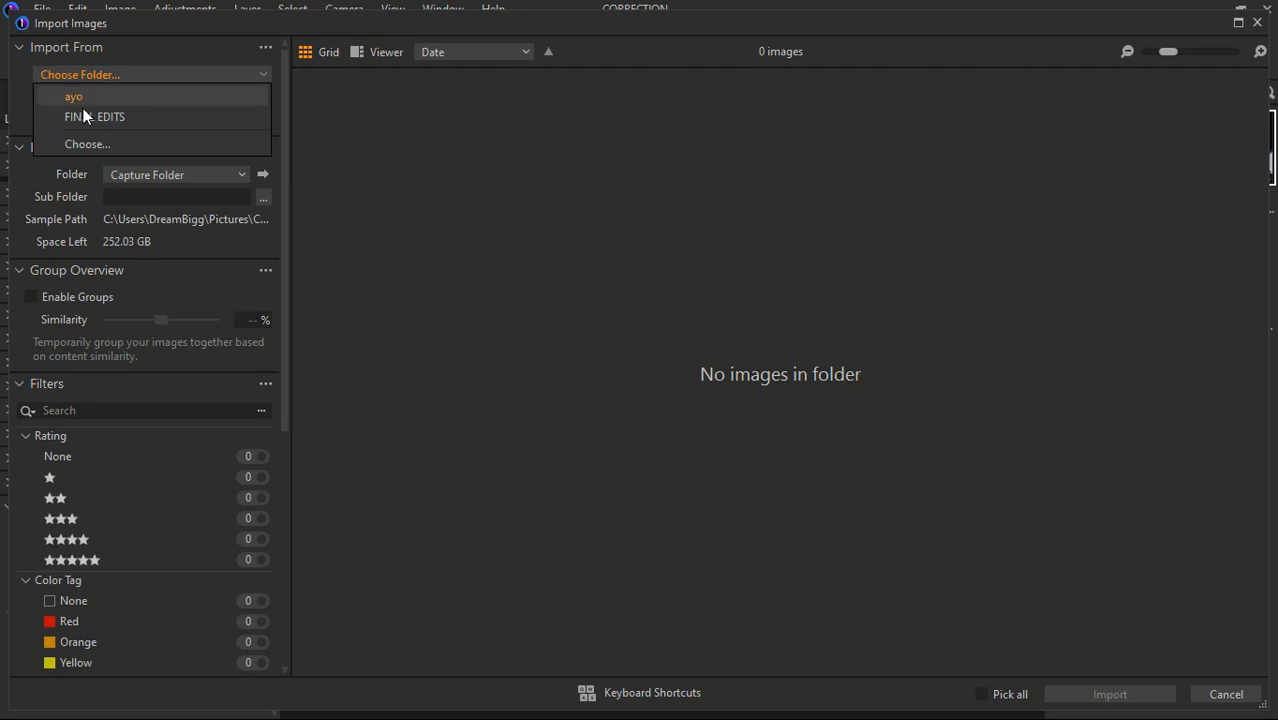
{"action": "left_click", "coordinate": [90, 144]}
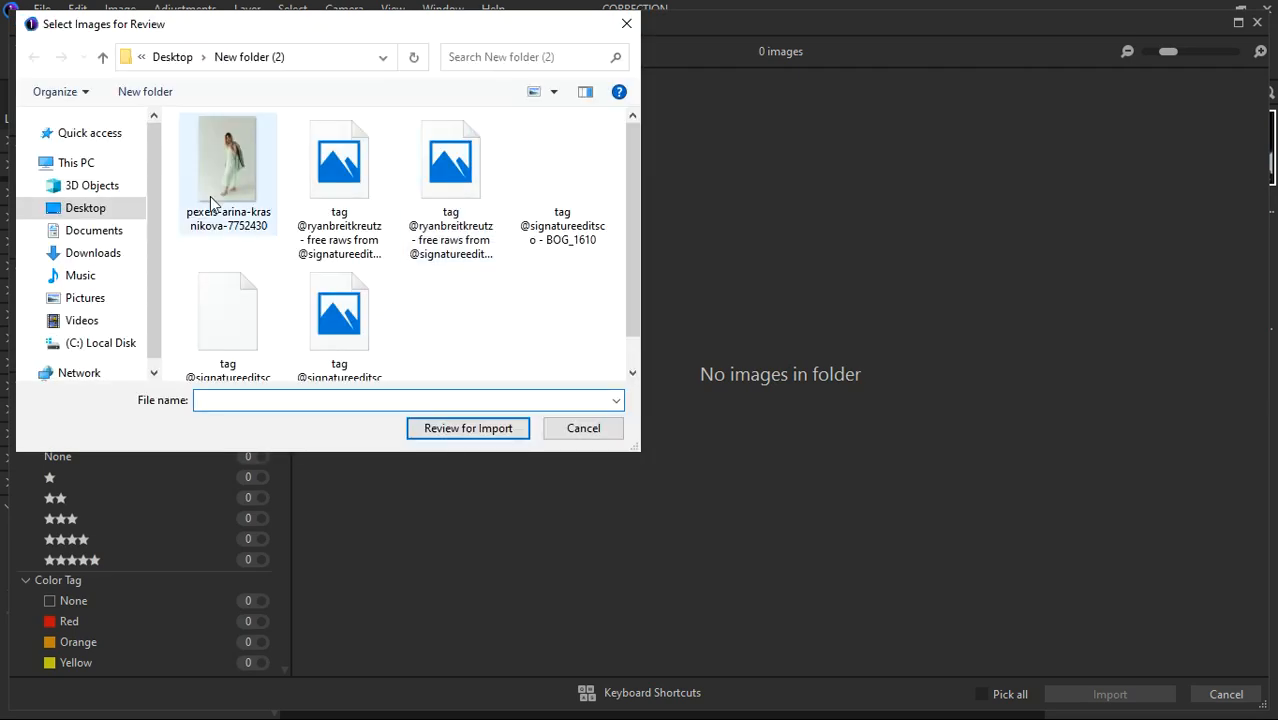
{"action": "left_click", "coordinate": [94, 216]}
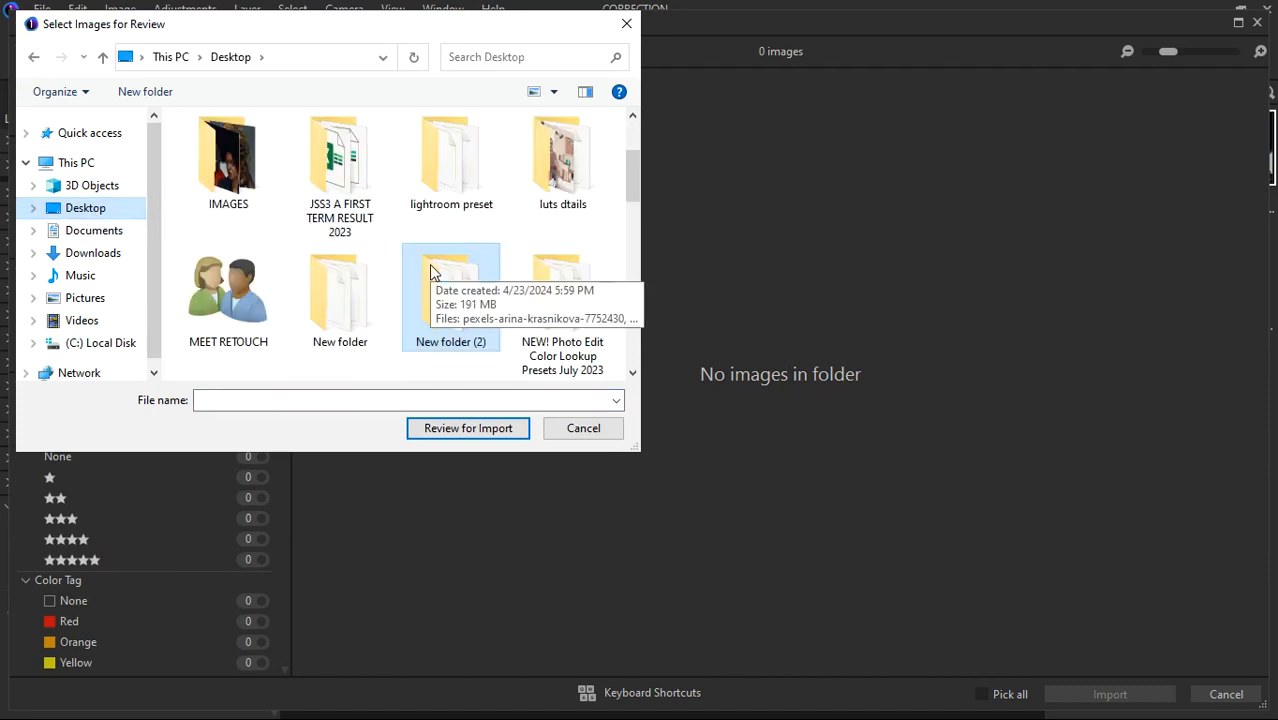
{"action": "scroll", "coordinate": [429, 264], "scroll_direction": "down", "scroll_amount": 1}
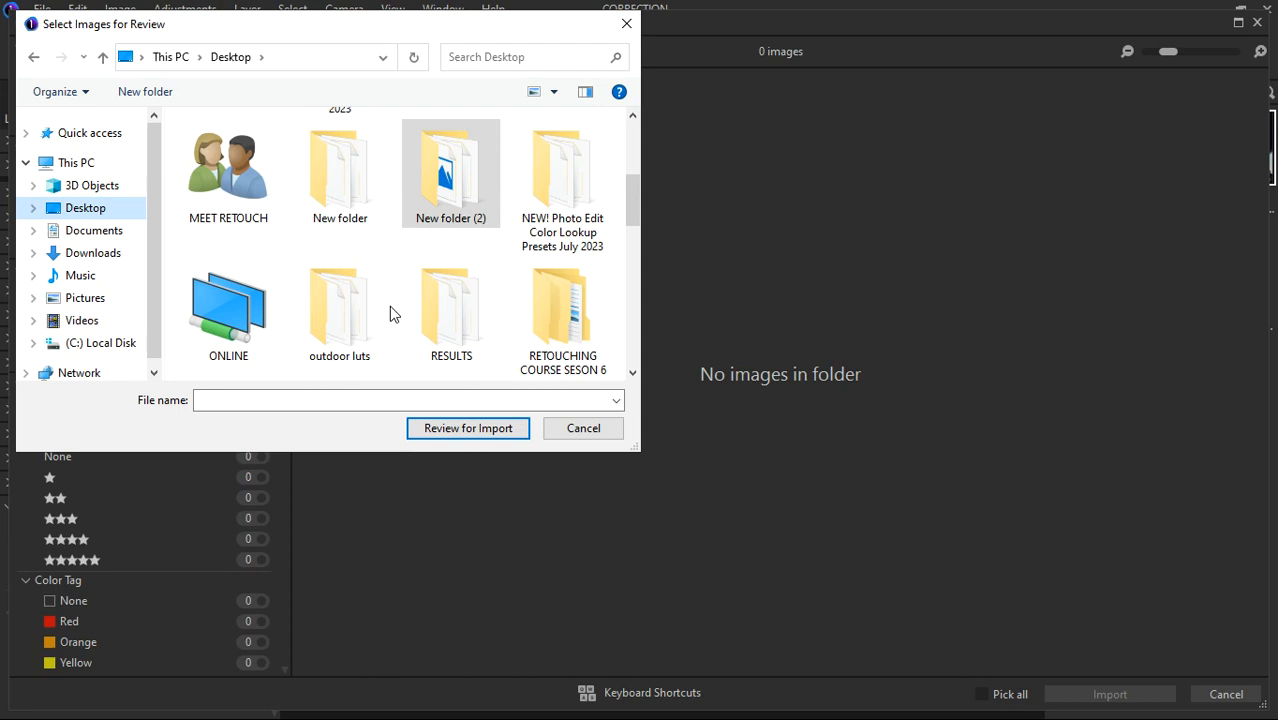
{"action": "scroll", "coordinate": [391, 314], "scroll_direction": "down", "scroll_amount": 2}
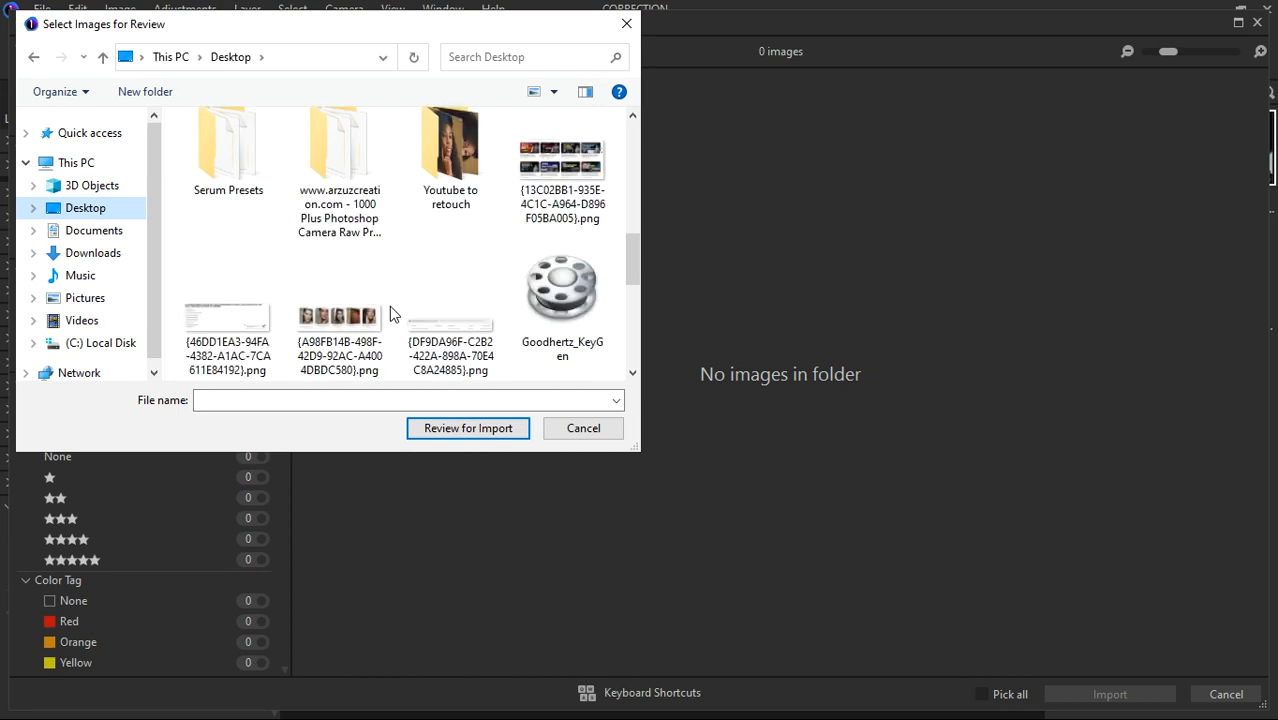
{"action": "scroll", "coordinate": [390, 313], "scroll_direction": "down", "scroll_amount": 2}
{"action": "scroll", "coordinate": [390, 313], "scroll_direction": "up", "scroll_amount": 3}
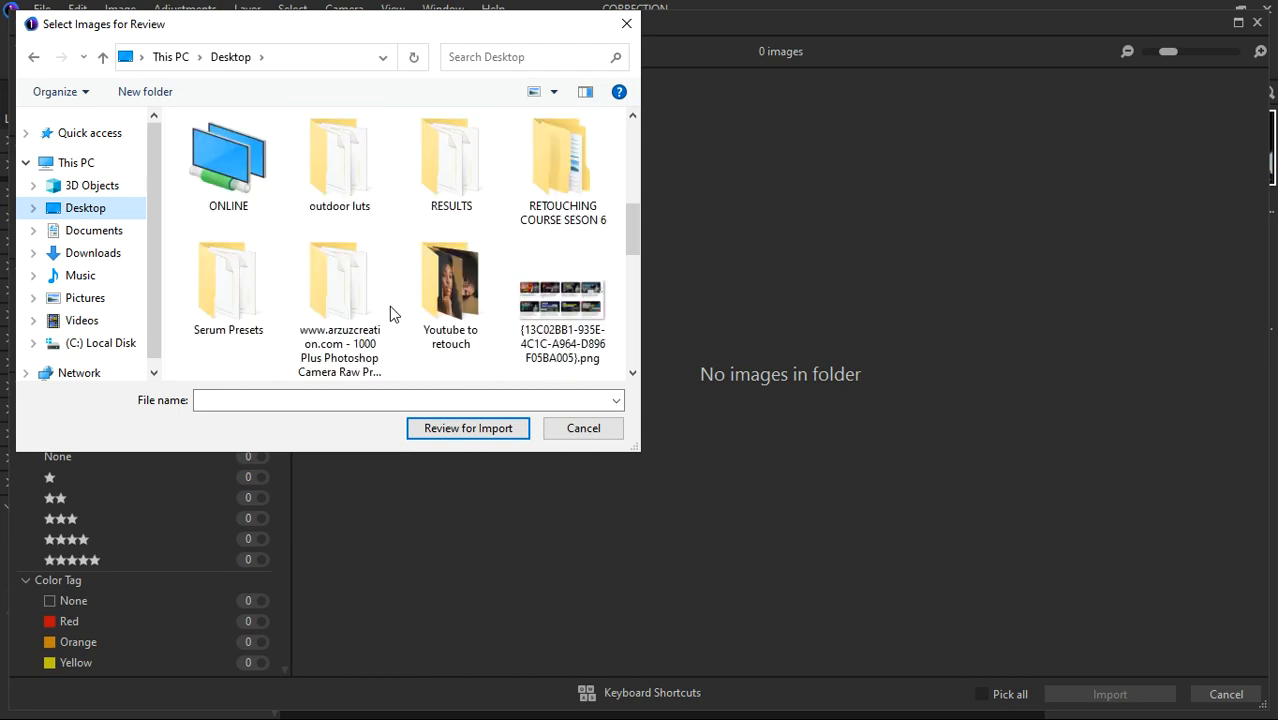
{"action": "scroll", "coordinate": [389, 306], "scroll_direction": "up", "scroll_amount": 1}
{"action": "scroll", "coordinate": [392, 310], "scroll_direction": "up", "scroll_amount": 1}
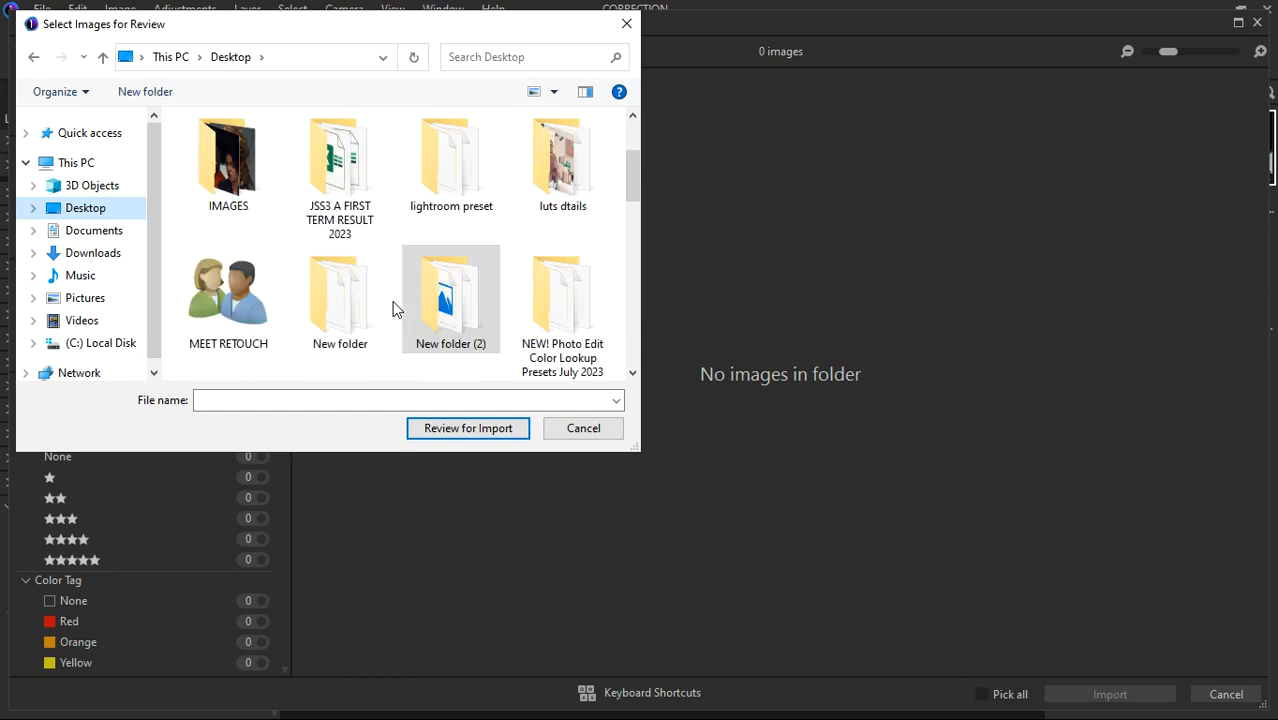
{"action": "scroll", "coordinate": [393, 310], "scroll_direction": "up", "scroll_amount": 1}
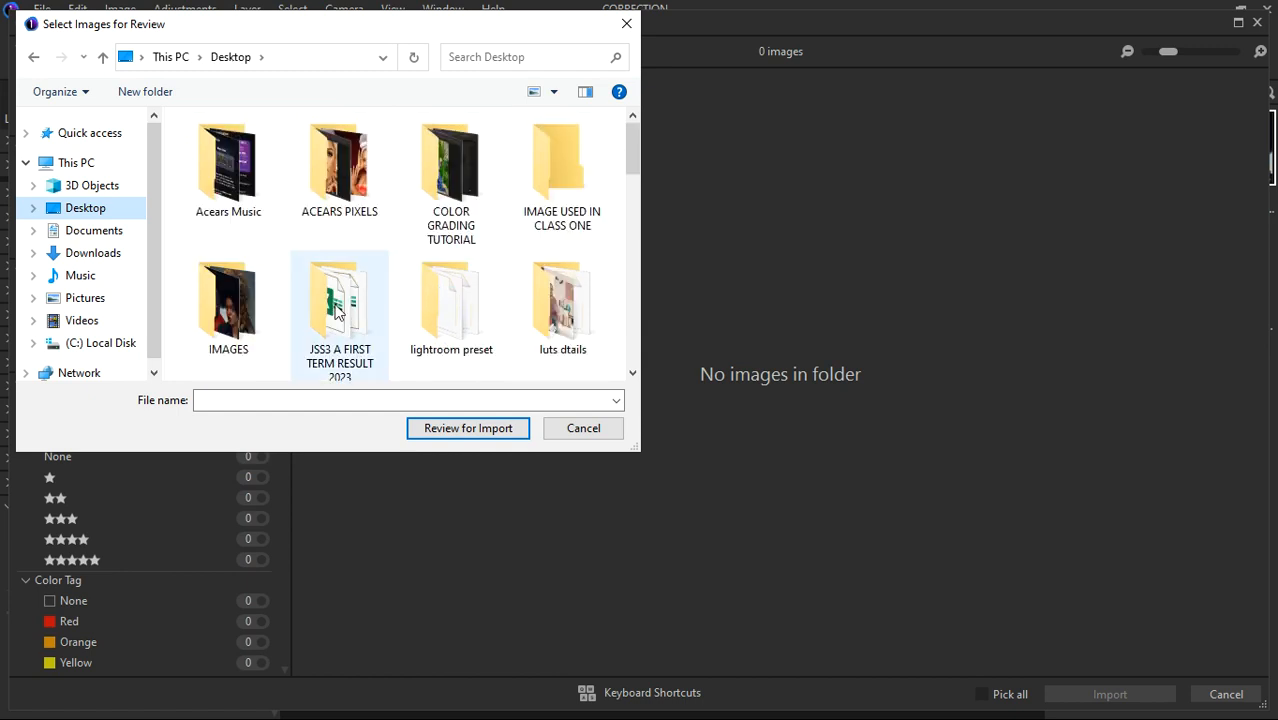
{"action": "double_click", "coordinate": [240, 308]}
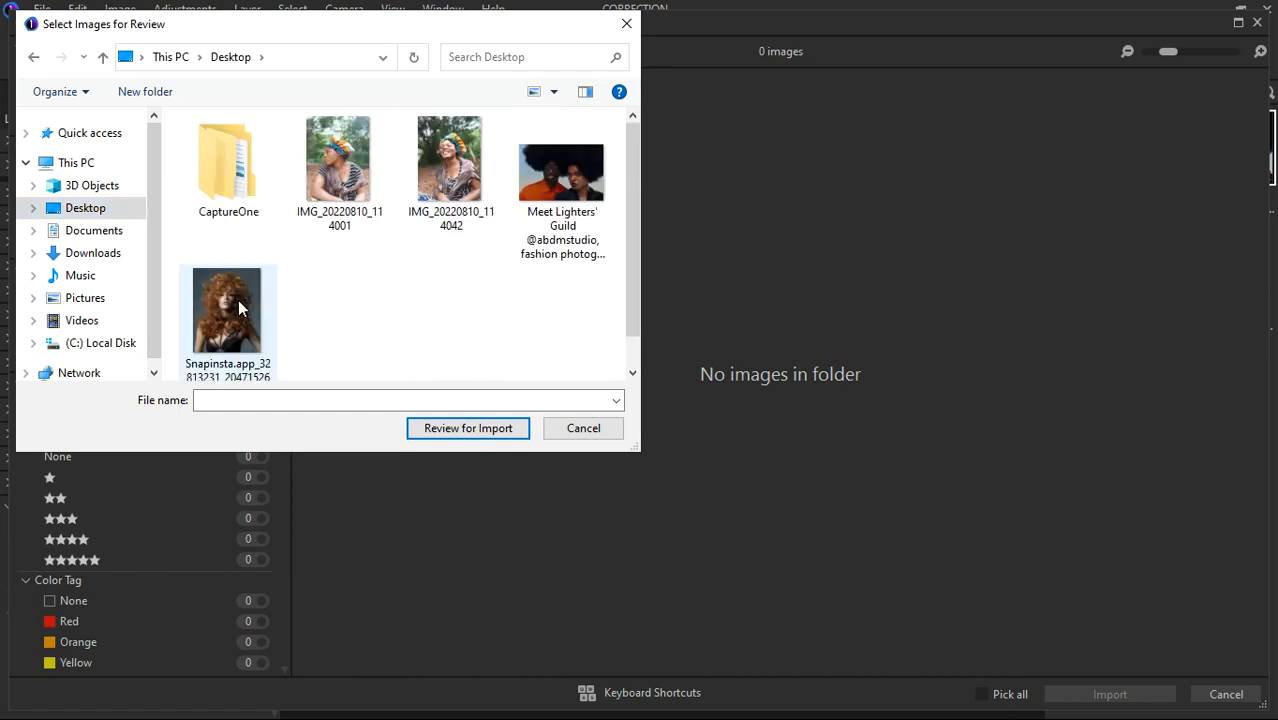
- Select all four photos in the IMAGES folder and load them for import review
{"action": "left_click", "coordinate": [339, 170]}
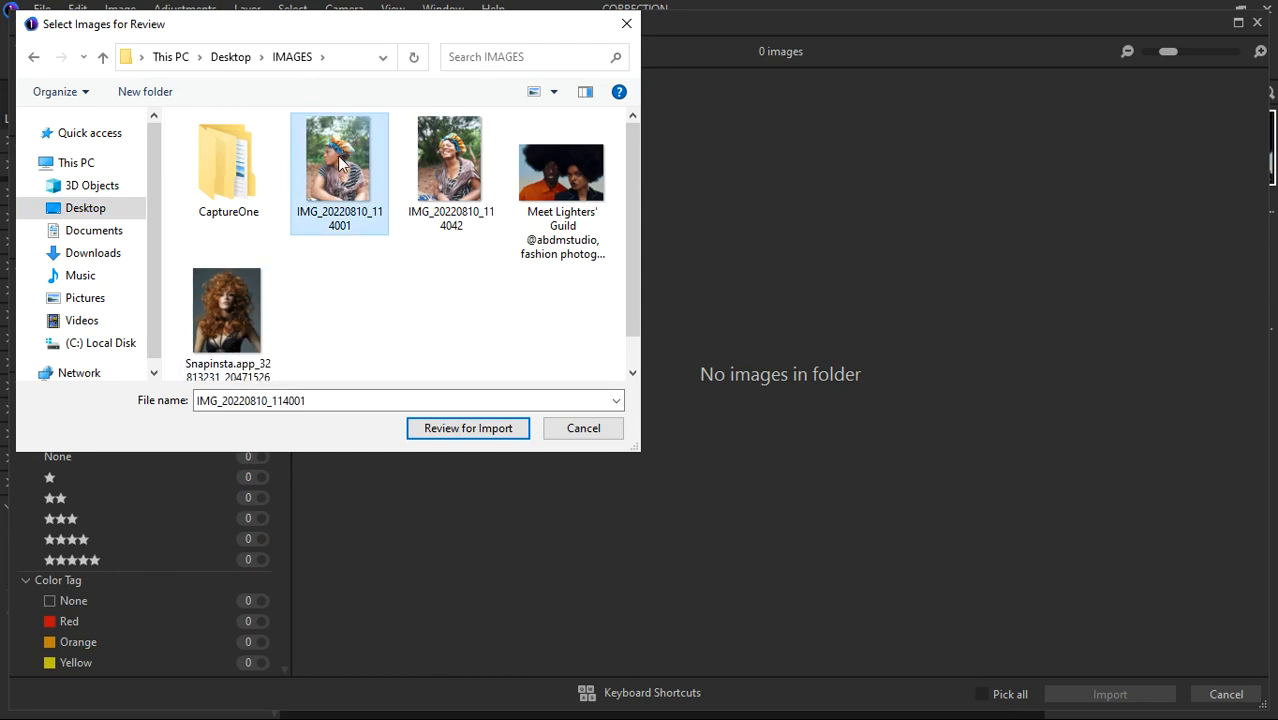
{"action": "left_click", "coordinate": [234, 318], "text": "shift"}
{"action": "left_click", "coordinate": [424, 430]}
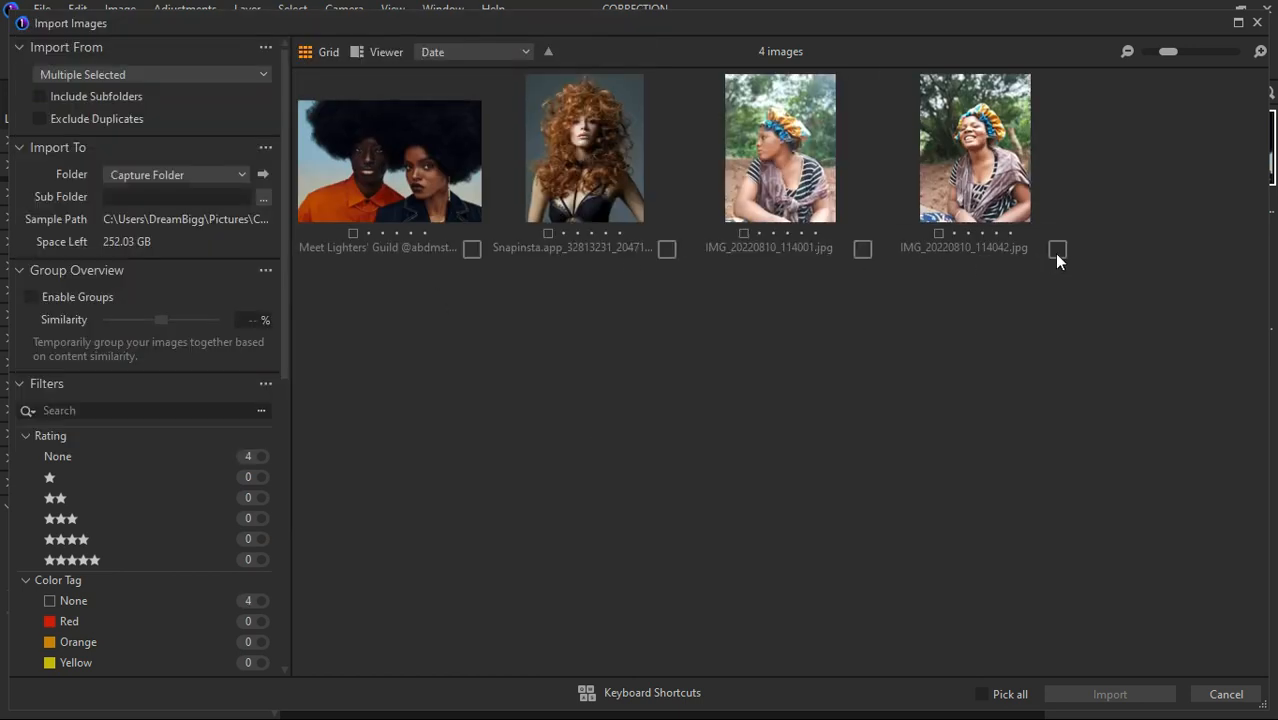
- Pick all four reviewed photos and import them into the session's Capture Folder
{"action": "left_click", "coordinate": [1057, 249]}
{"action": "left_click", "coordinate": [862, 250]}
{"action": "left_click", "coordinate": [665, 250]}
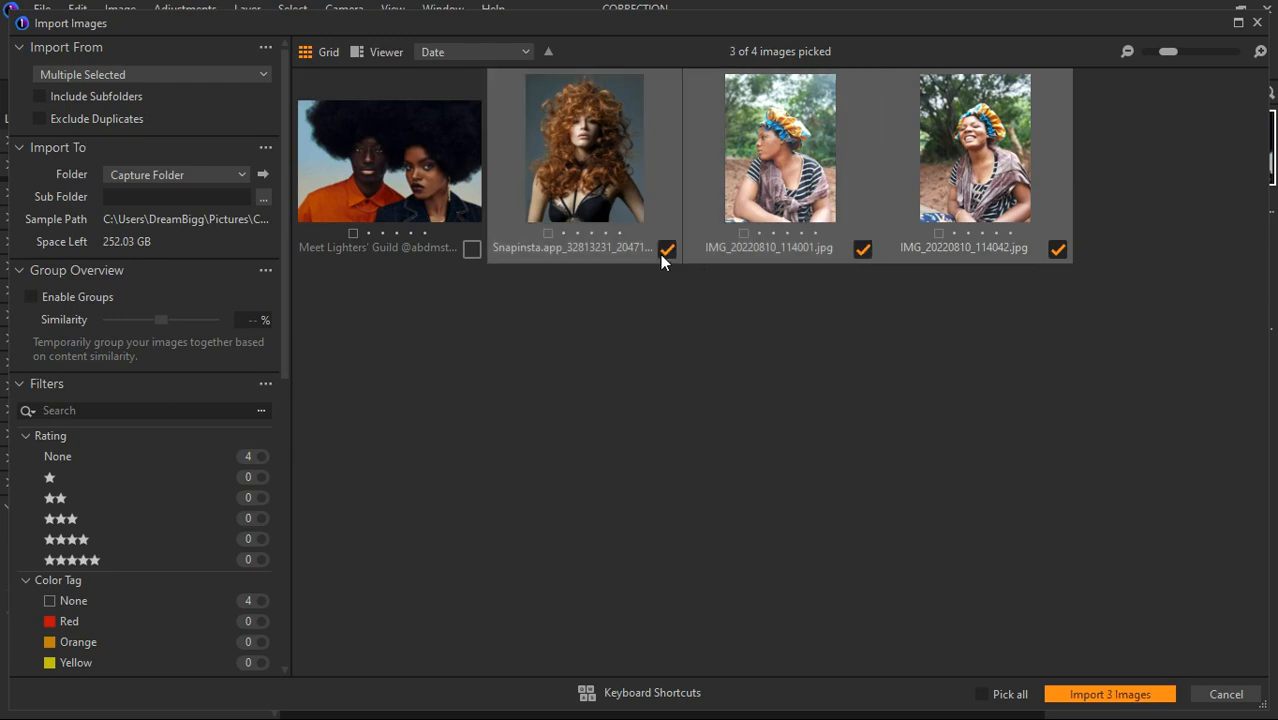
{"action": "left_click", "coordinate": [471, 250]}
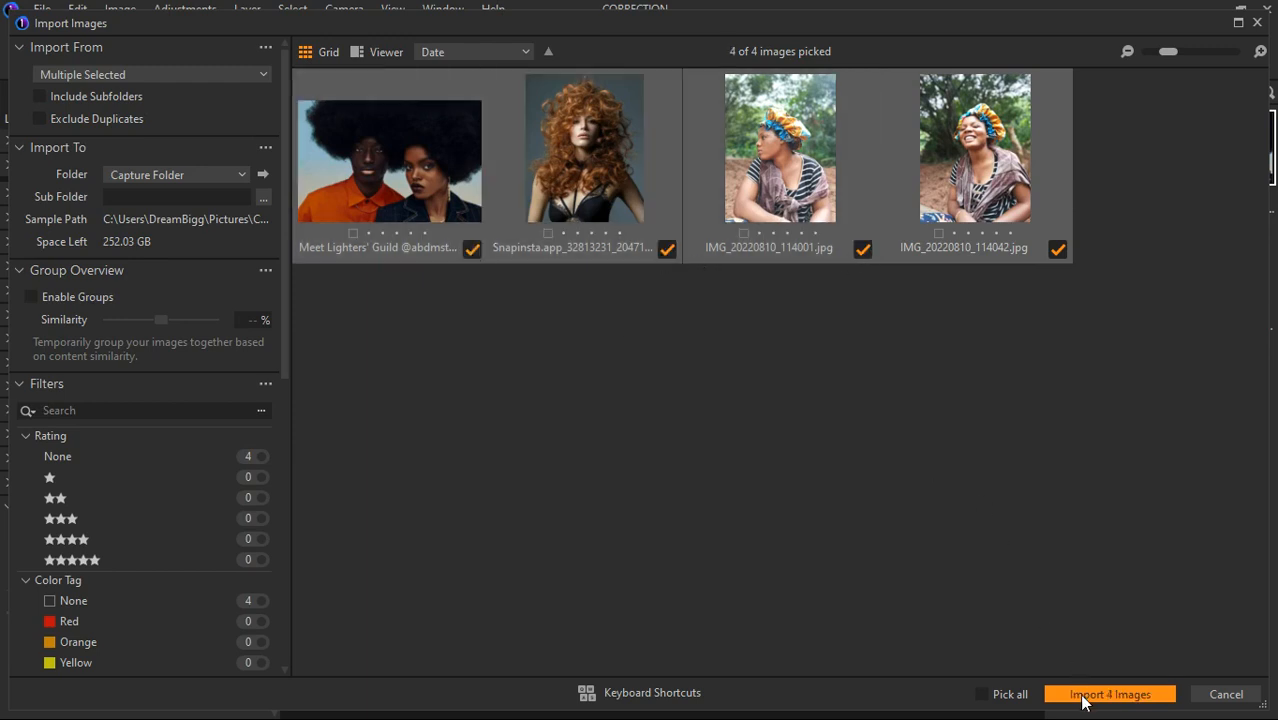
{"action": "left_click", "coordinate": [1083, 703]}
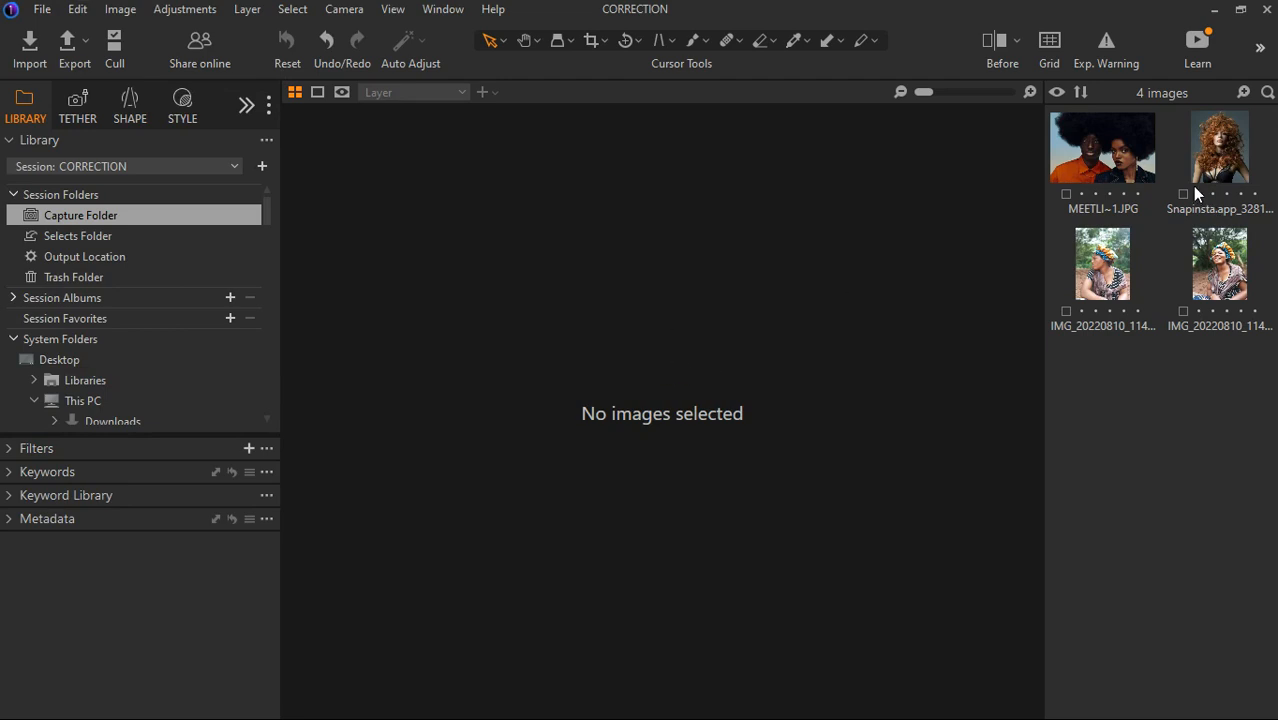
- Display the imported MEETLI~1.JPG photo and bring up the Adjust tools for it
{"action": "left_click", "coordinate": [1113, 156]}
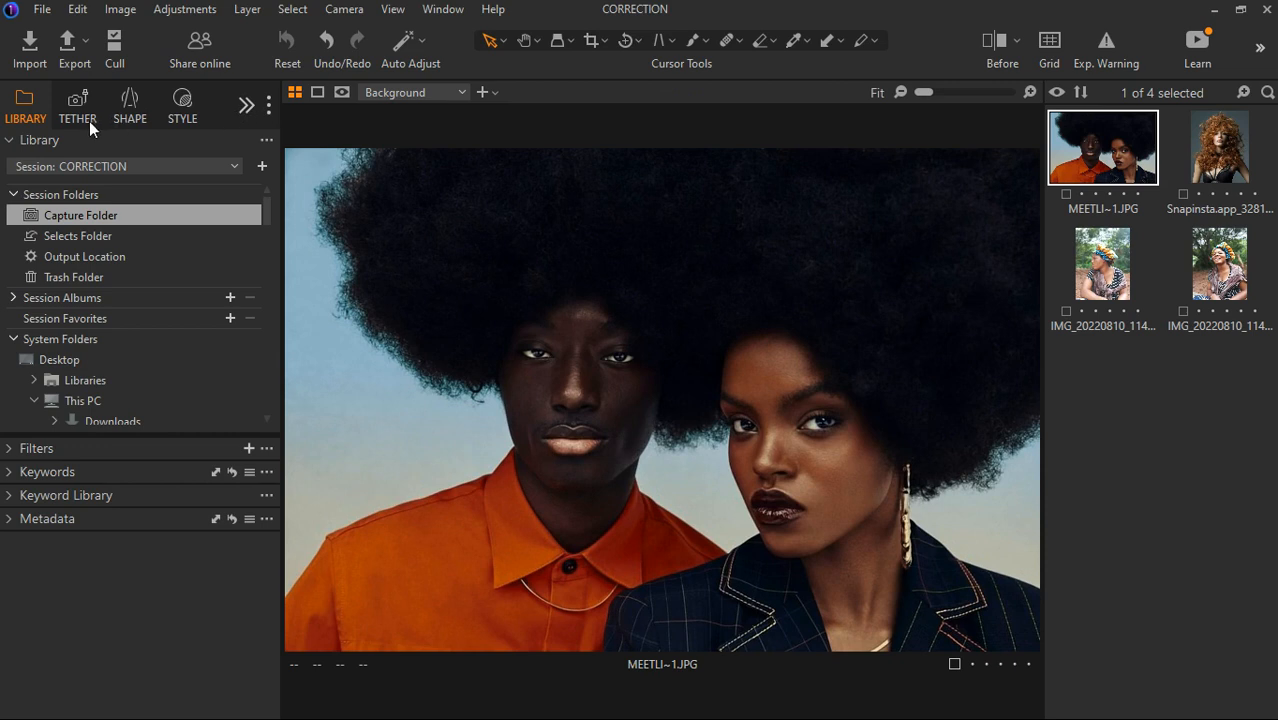
{"action": "left_click", "coordinate": [245, 108]}
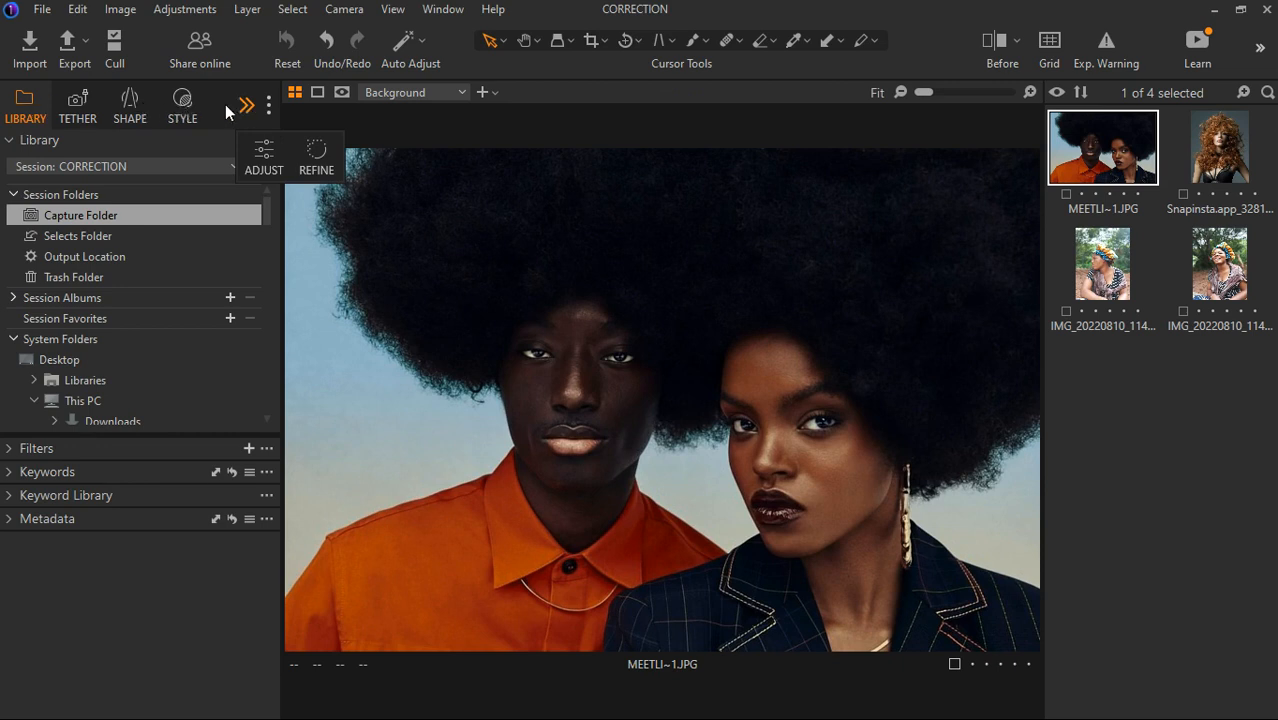
{"action": "left_click", "coordinate": [270, 111]}
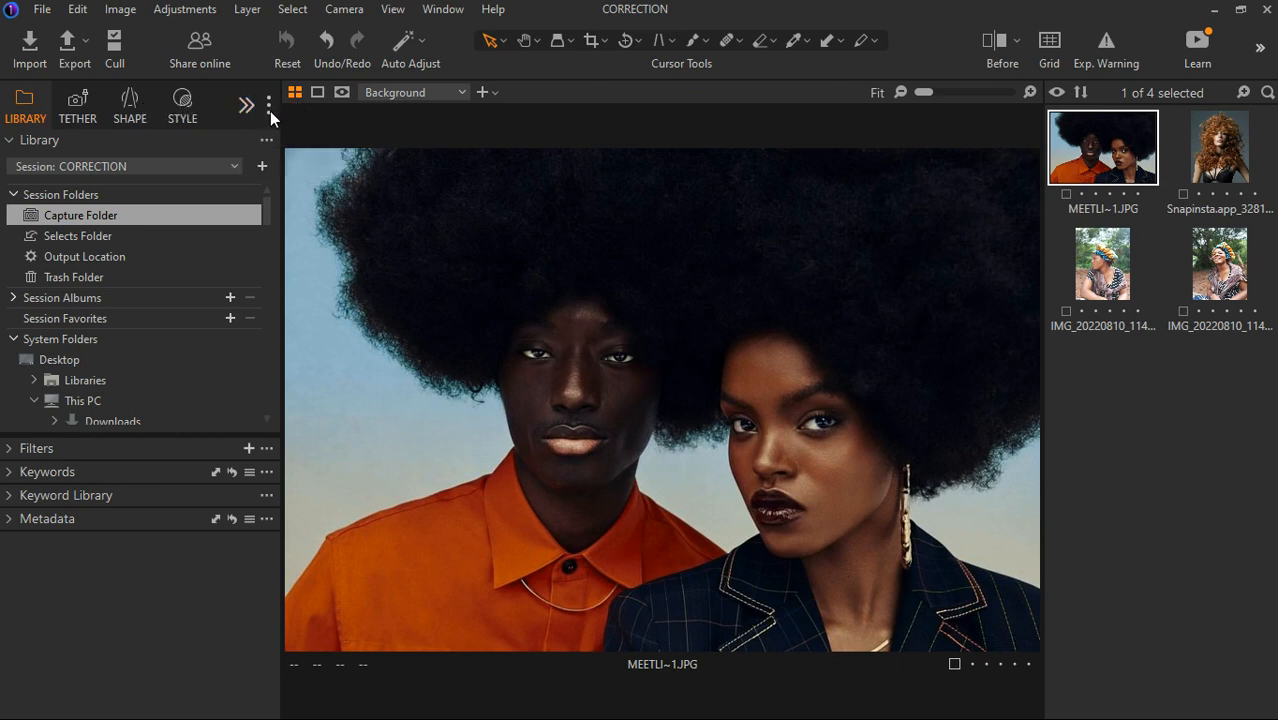
{"action": "left_click", "coordinate": [267, 110]}
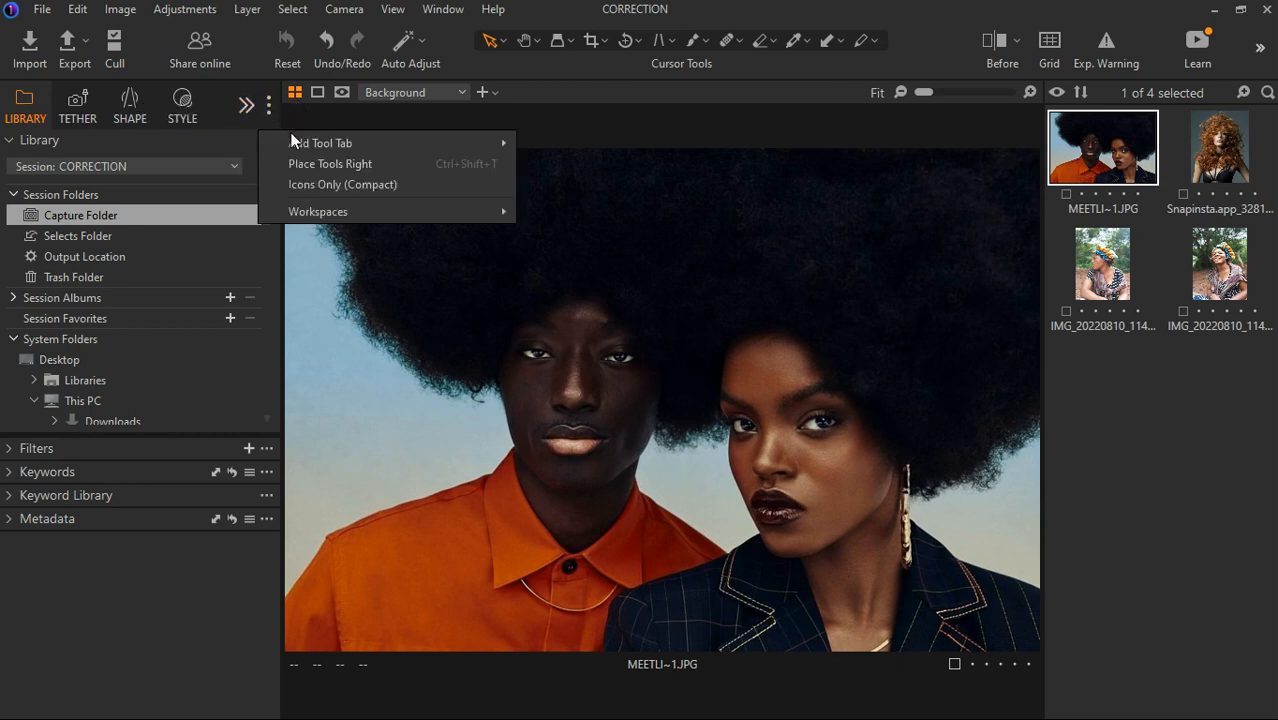
{"action": "mouse_move", "coordinate": [293, 149]}
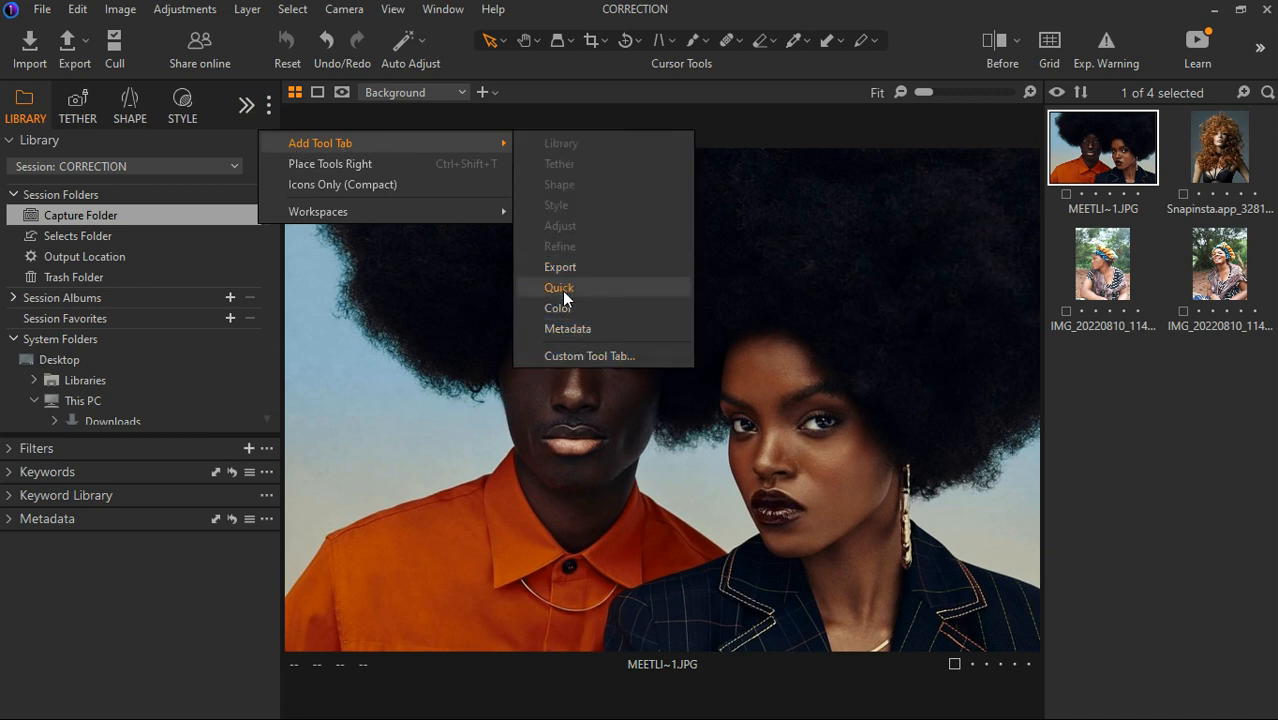
{"action": "left_click", "coordinate": [240, 112]}
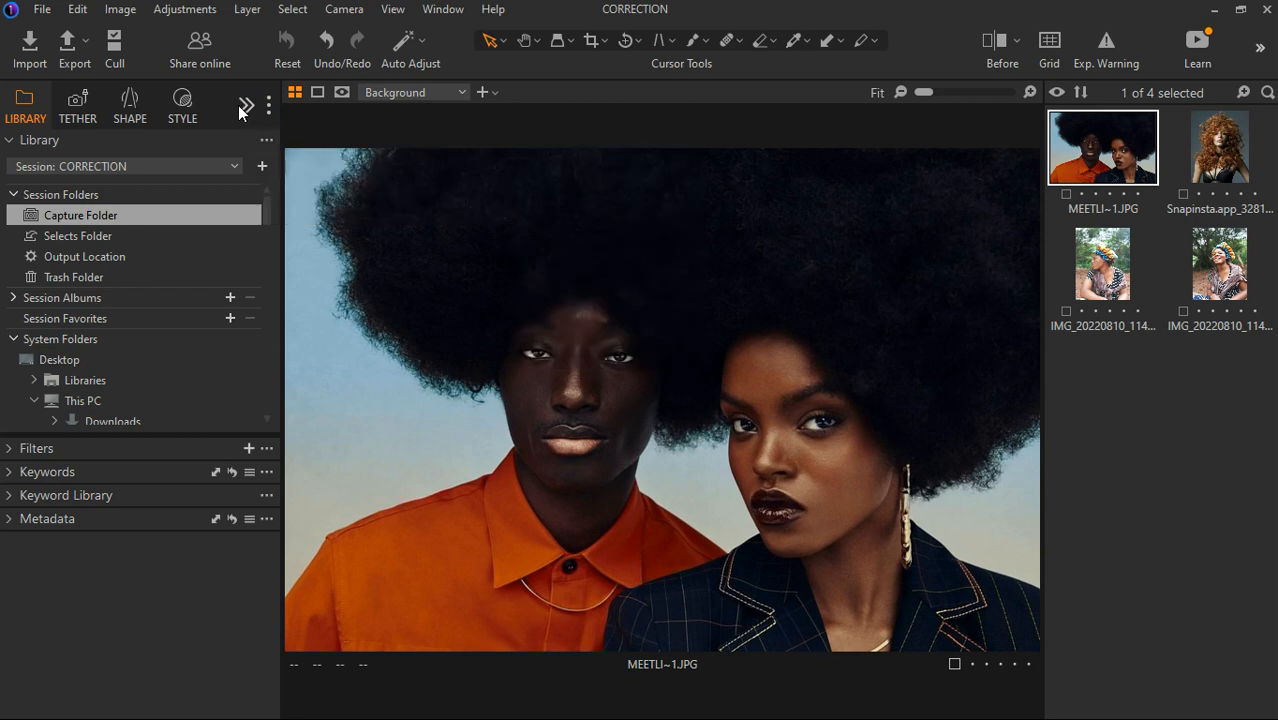
{"action": "left_click", "coordinate": [243, 107]}
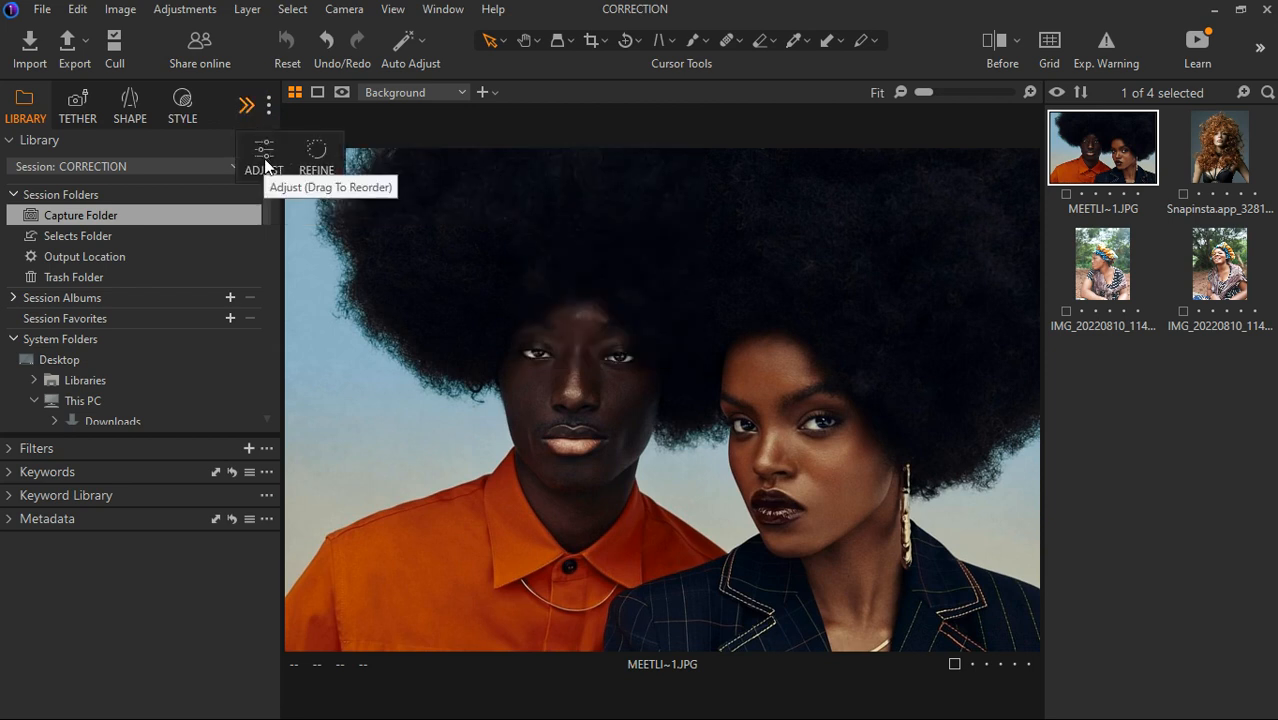
{"action": "left_click", "coordinate": [266, 163]}
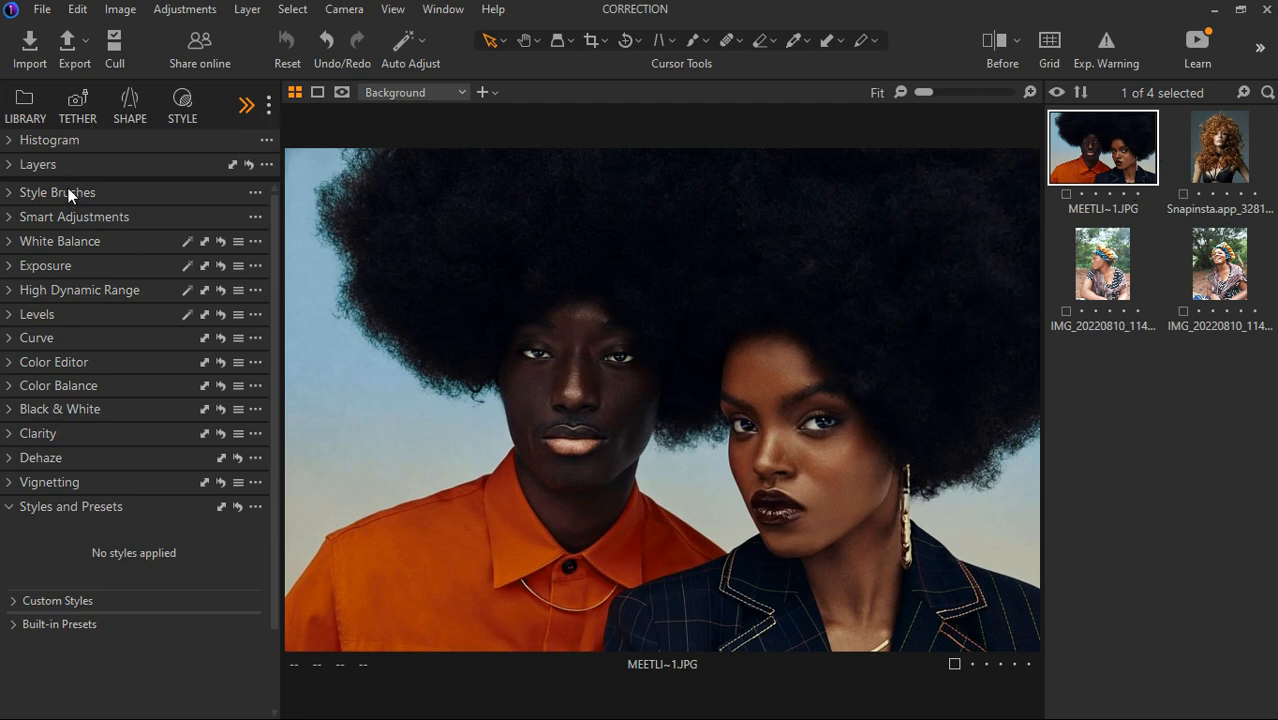
- Rearrange the Adjust tools, placing Style Brushes between Vignetting and Styles and Presets, and Layers directly above Smart Adjustments
{"action": "mouse_move", "coordinate": [66, 193]}
{"action": "mouse_move", "coordinate": [39, 144]}
{"action": "left_mouse_down"}
{"action": "mouse_move", "coordinate": [416, 212]}
{"action": "mouse_move", "coordinate": [408, 243]}
{"action": "mouse_move", "coordinate": [433, 218]}
{"action": "mouse_move", "coordinate": [136, 128]}
{"action": "mouse_move", "coordinate": [39, 141]}
{"action": "mouse_move", "coordinate": [50, 124]}
{"action": "mouse_move", "coordinate": [37, 112]}
{"action": "mouse_move", "coordinate": [34, 145]}
{"action": "mouse_move", "coordinate": [67, 215]}
{"action": "mouse_move", "coordinate": [37, 468]}
{"action": "left_mouse_up"}
{"action": "left_click_drag", "start_coordinate": [37, 475], "coordinate": [38, 477]}
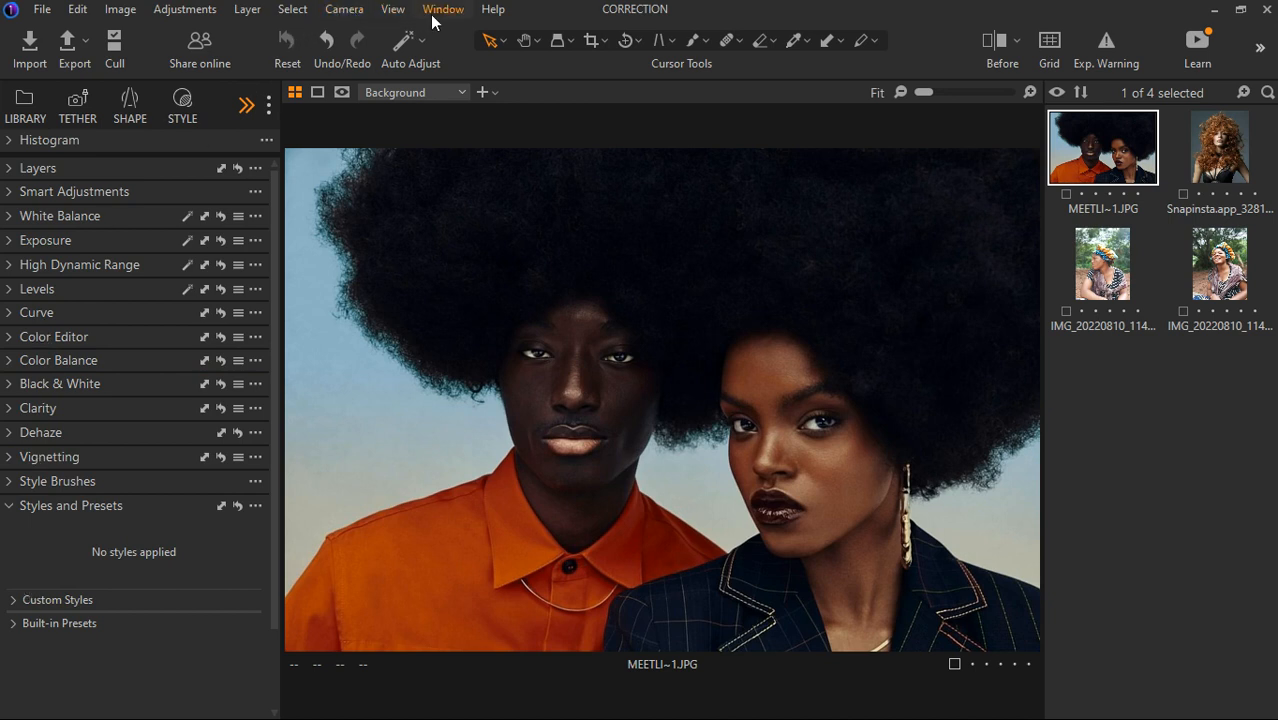
{"action": "left_click", "coordinate": [395, 10]}
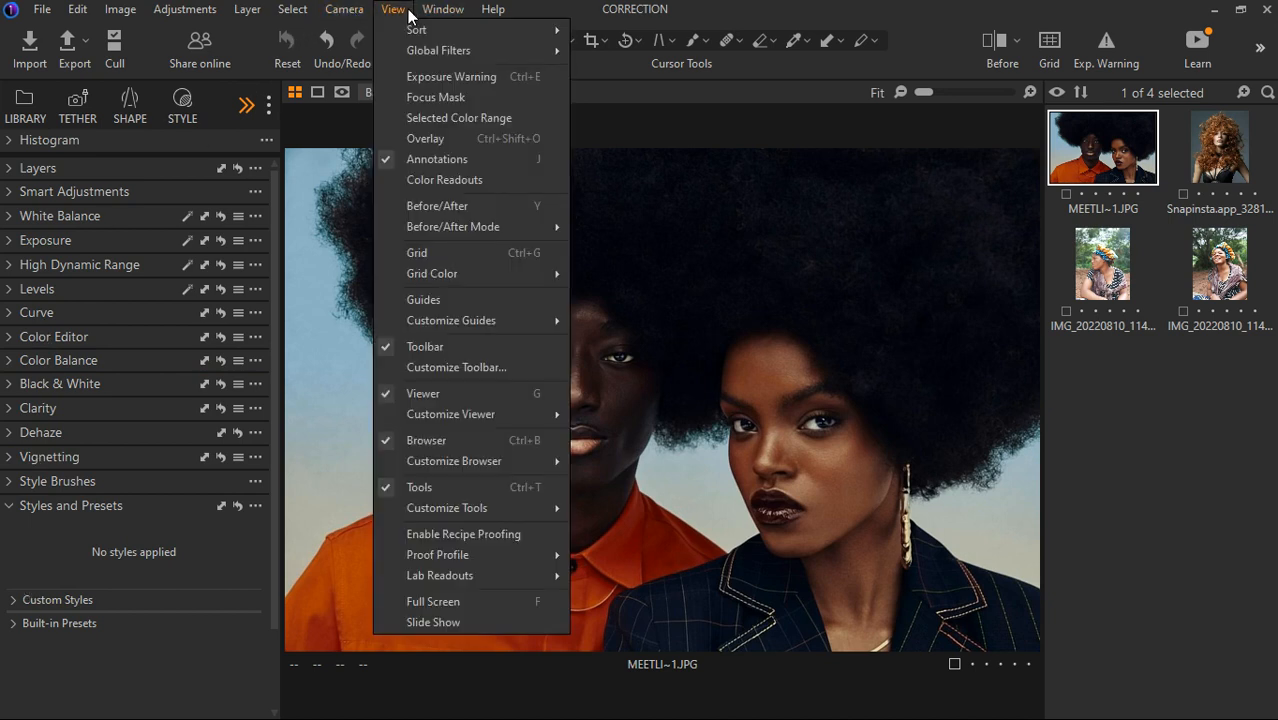
{"action": "mouse_move", "coordinate": [436, 13]}
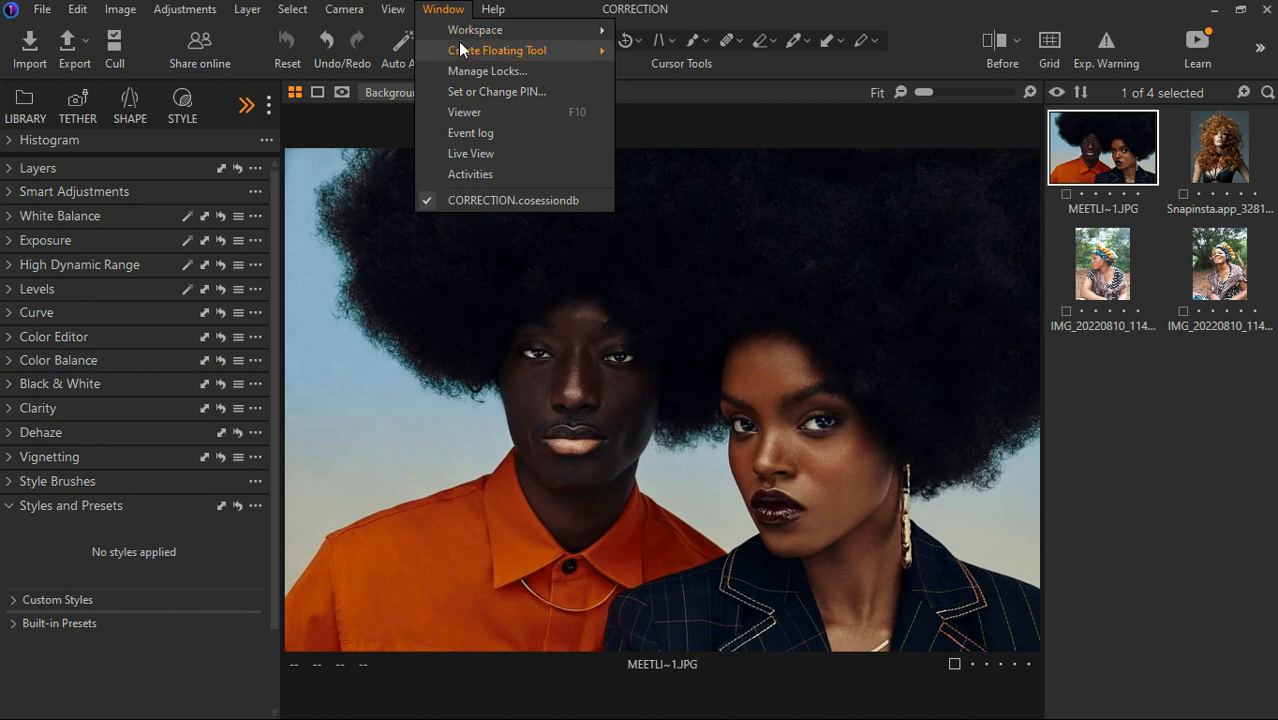
{"action": "mouse_move", "coordinate": [494, 34]}
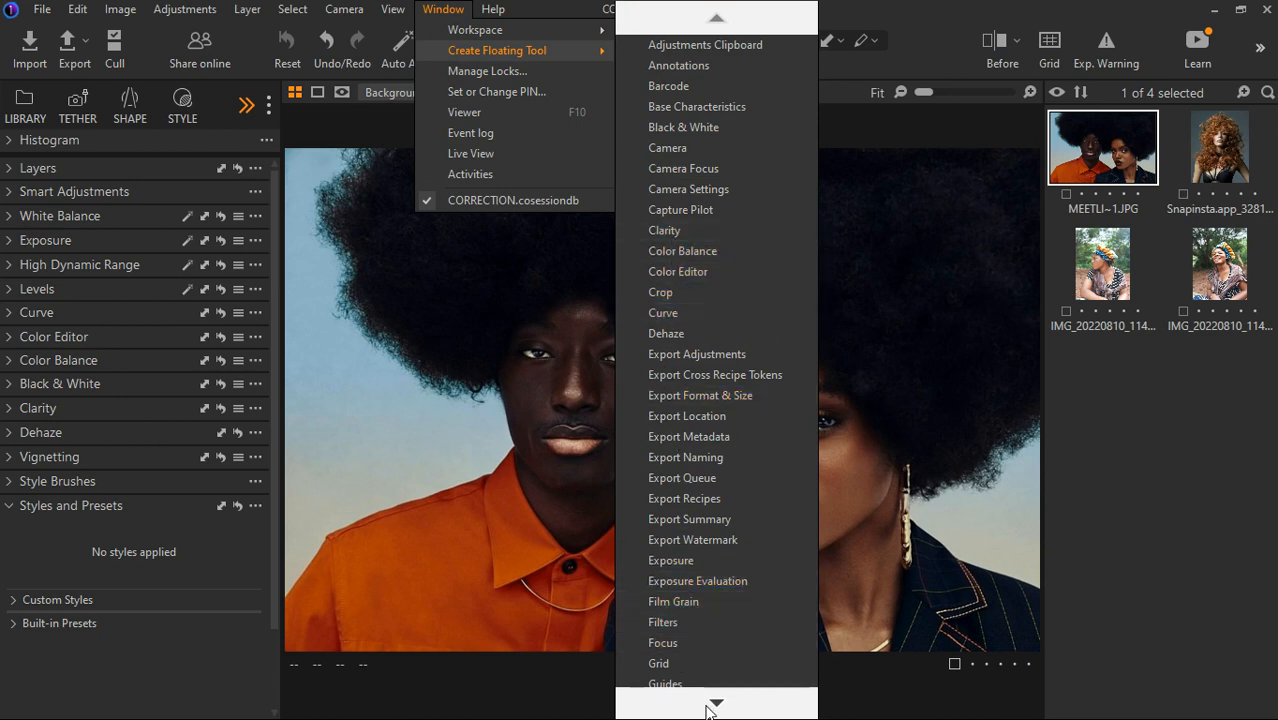
{"action": "mouse_move", "coordinate": [715, 705]}
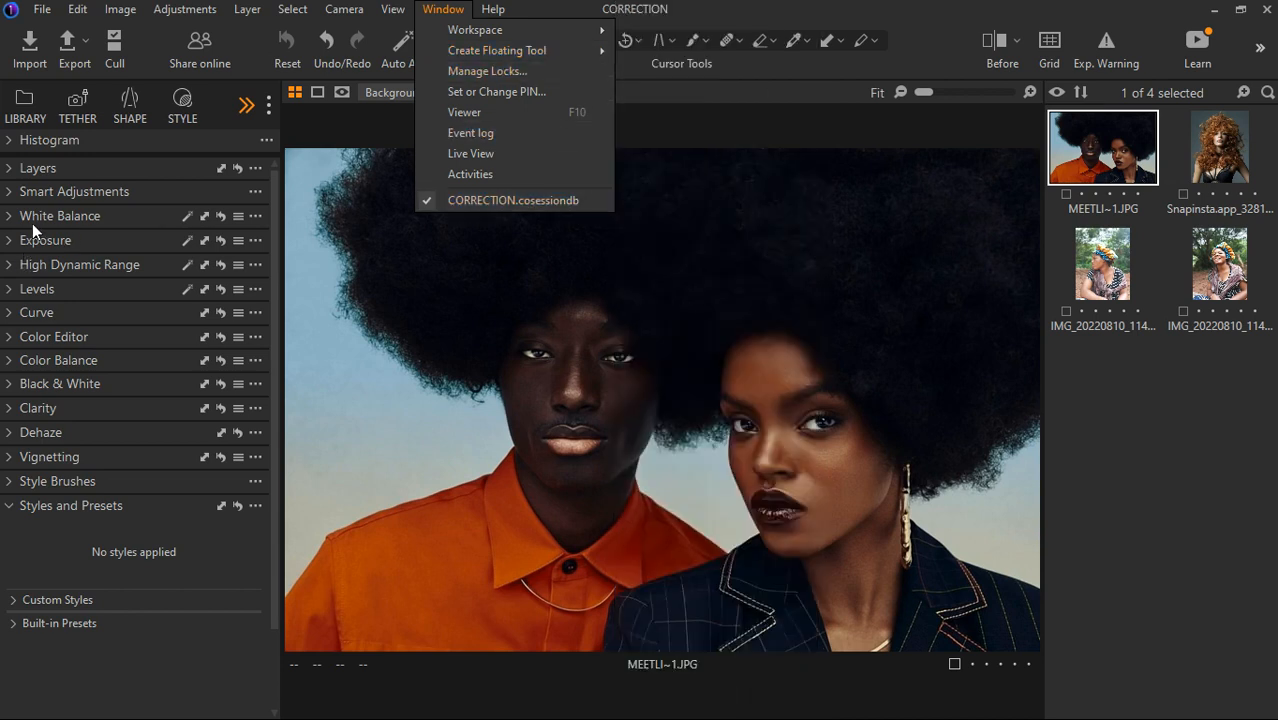
{"action": "left_click", "coordinate": [448, 9]}
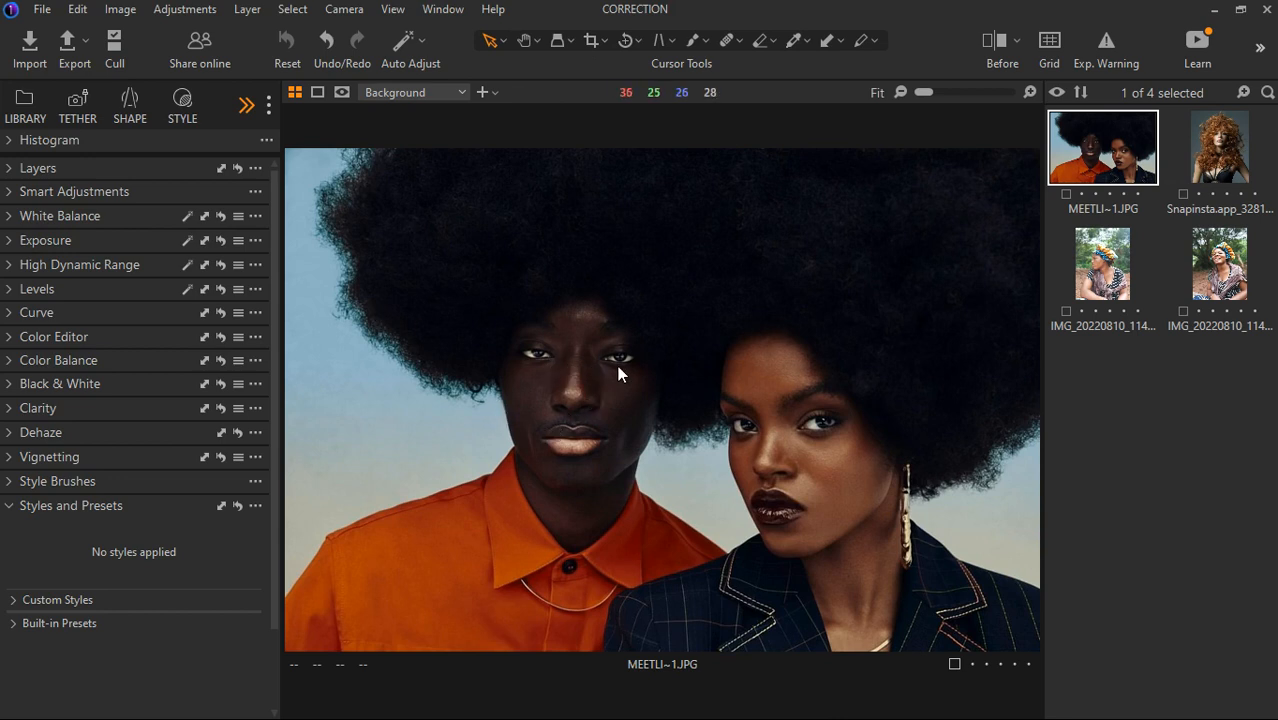
- Create an adjustment layer by brushing a mask over the sky beside the man, display the mask, and undo the stroke
{"action": "left_click", "coordinate": [10, 169]}
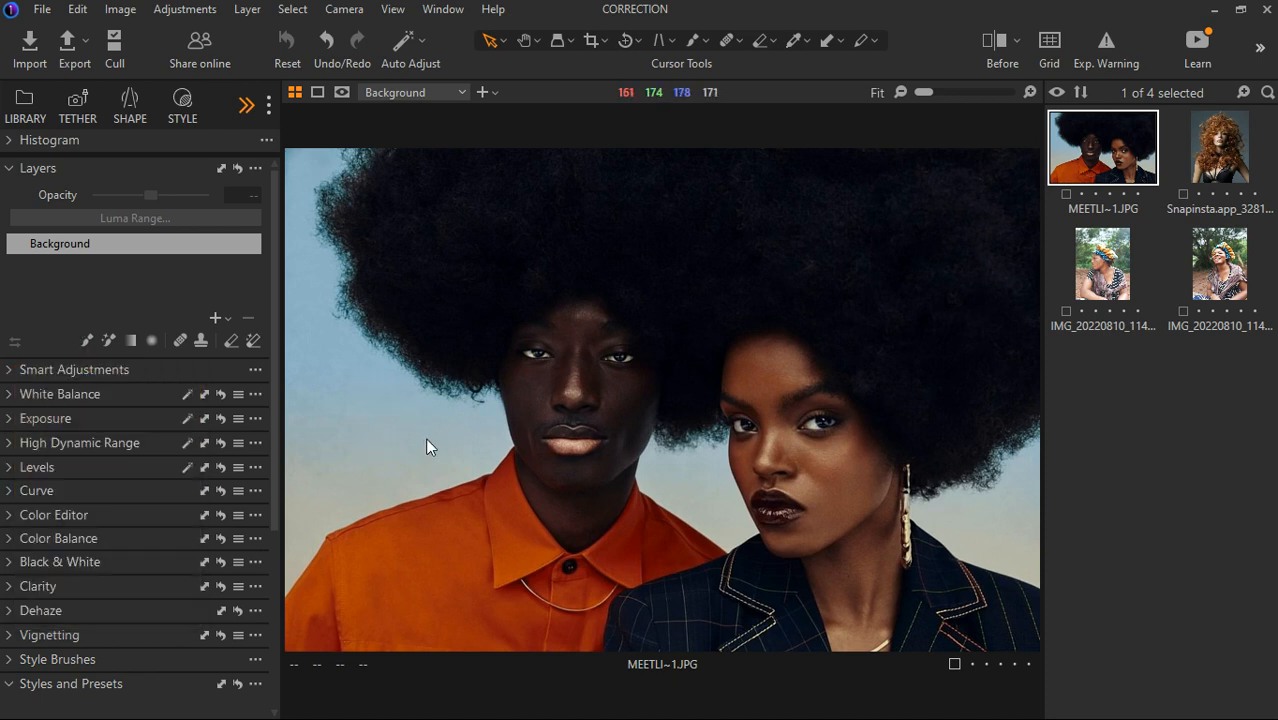
{"action": "left_click", "coordinate": [86, 341]}
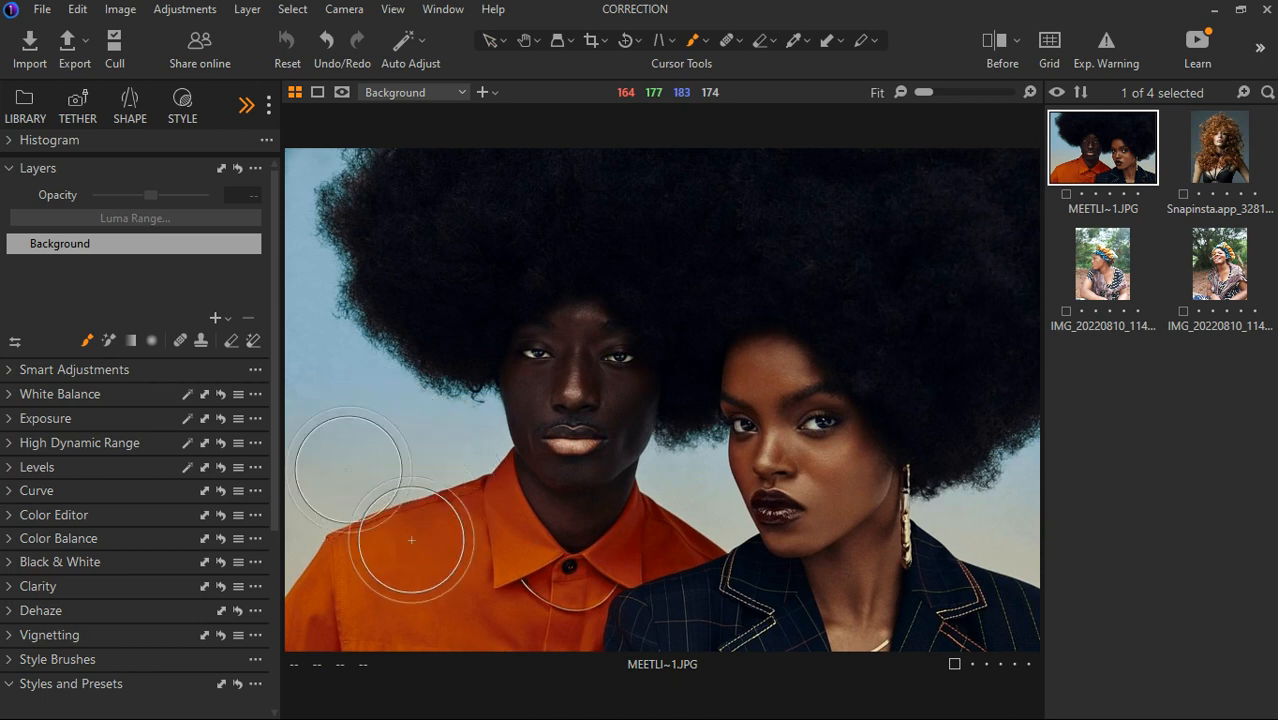
{"action": "mouse_move", "coordinate": [371, 450]}
{"action": "left_mouse_down"}
{"action": "mouse_move", "coordinate": [398, 435]}
{"action": "mouse_move", "coordinate": [431, 443]}
{"action": "mouse_move", "coordinate": [365, 421]}
{"action": "mouse_move", "coordinate": [366, 464]}
{"action": "mouse_move", "coordinate": [448, 448]}
{"action": "left_mouse_up"}
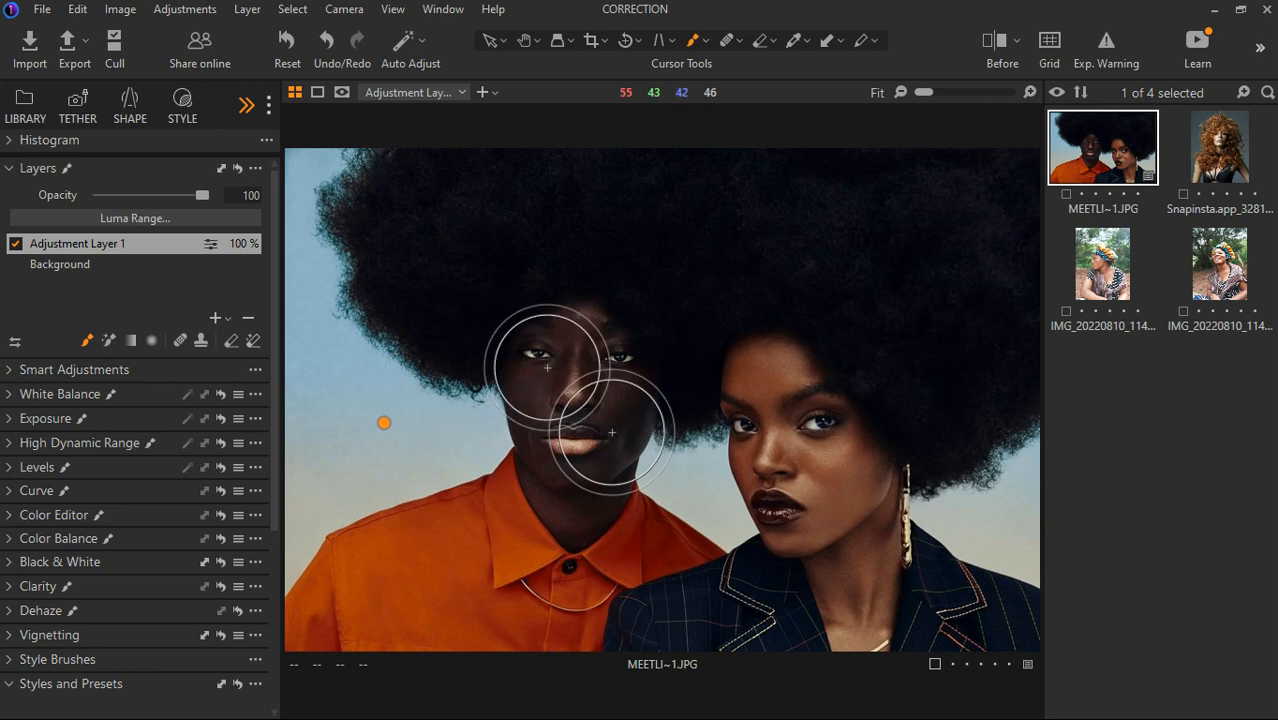
{"action": "key", "text": "m"}
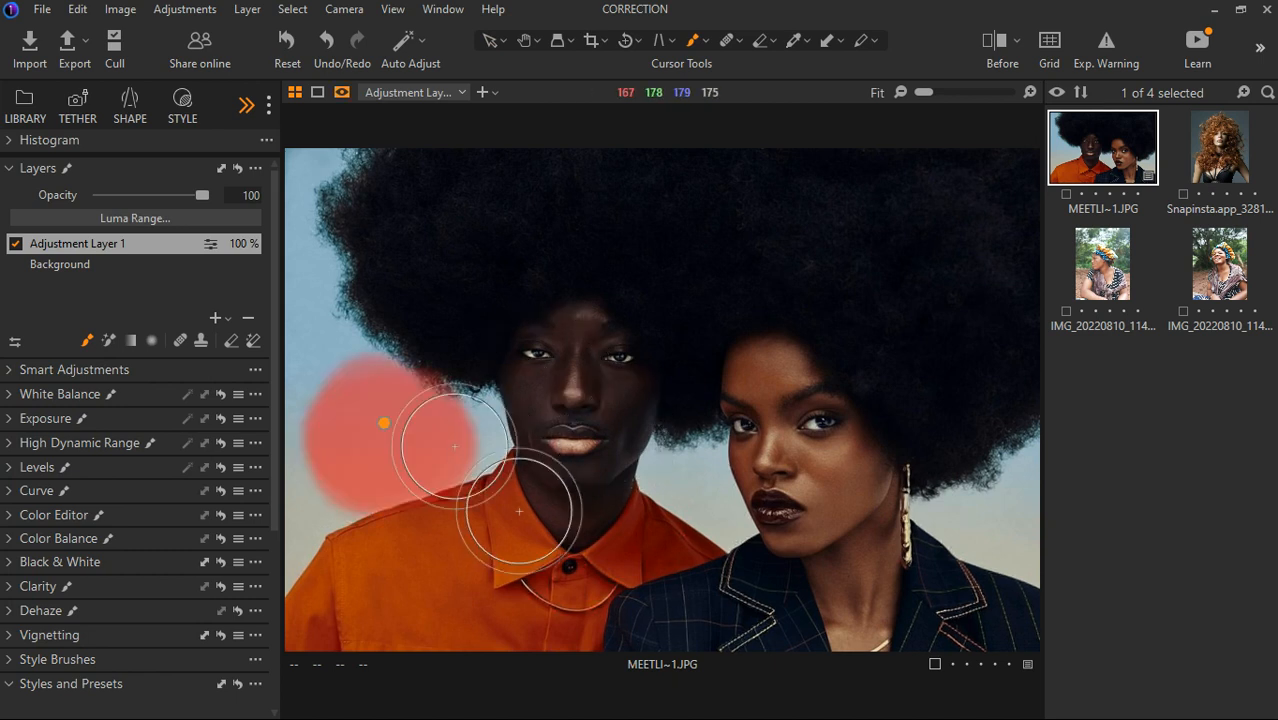
{"action": "key", "text": "ctrl+z"}
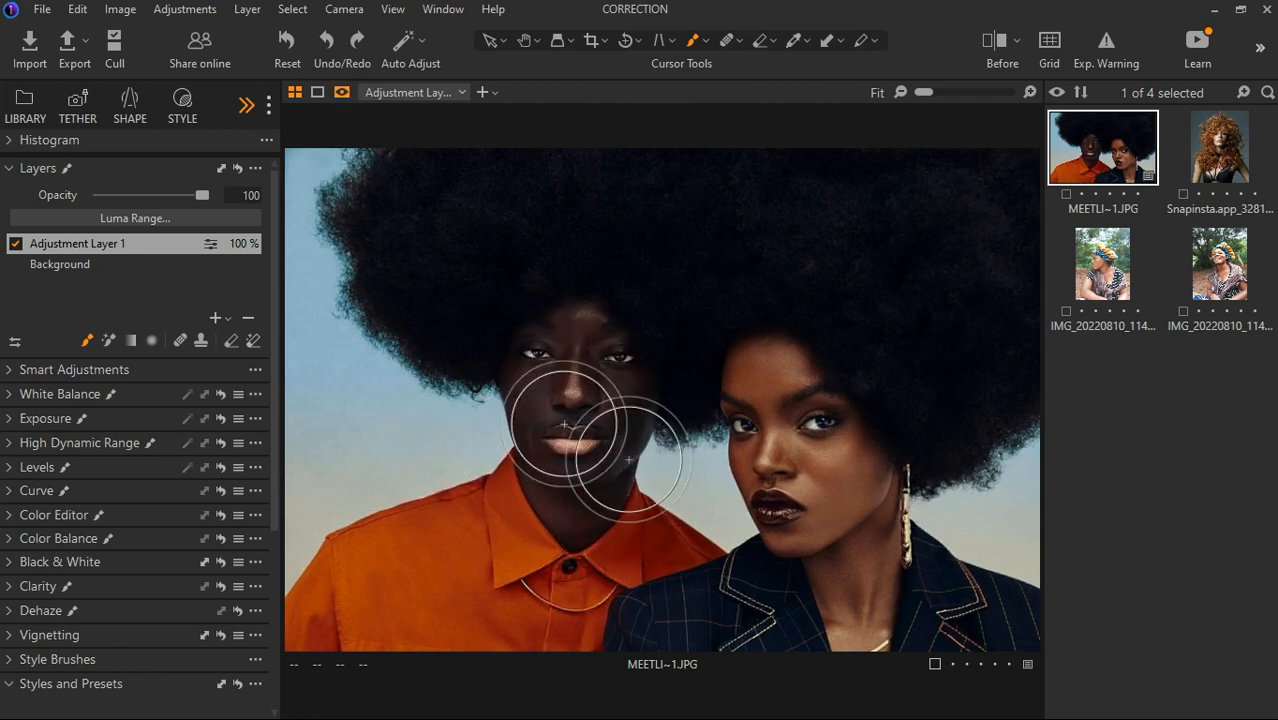
- Brush a mask over the man's face and neck on Adjustment Layer 1, toggling the mask display to check it
{"action": "mouse_move", "coordinate": [565, 425]}
{"action": "left_mouse_down"}
{"action": "mouse_move", "coordinate": [581, 368]}
{"action": "mouse_move", "coordinate": [591, 448]}
{"action": "mouse_move", "coordinate": [578, 484]}
{"action": "mouse_move", "coordinate": [592, 348]}
{"action": "mouse_move", "coordinate": [611, 405]}
{"action": "mouse_move", "coordinate": [599, 472]}
{"action": "mouse_move", "coordinate": [580, 470]}
{"action": "mouse_move", "coordinate": [553, 362]}
{"action": "left_mouse_up"}
{"action": "left_click", "coordinate": [572, 506]}
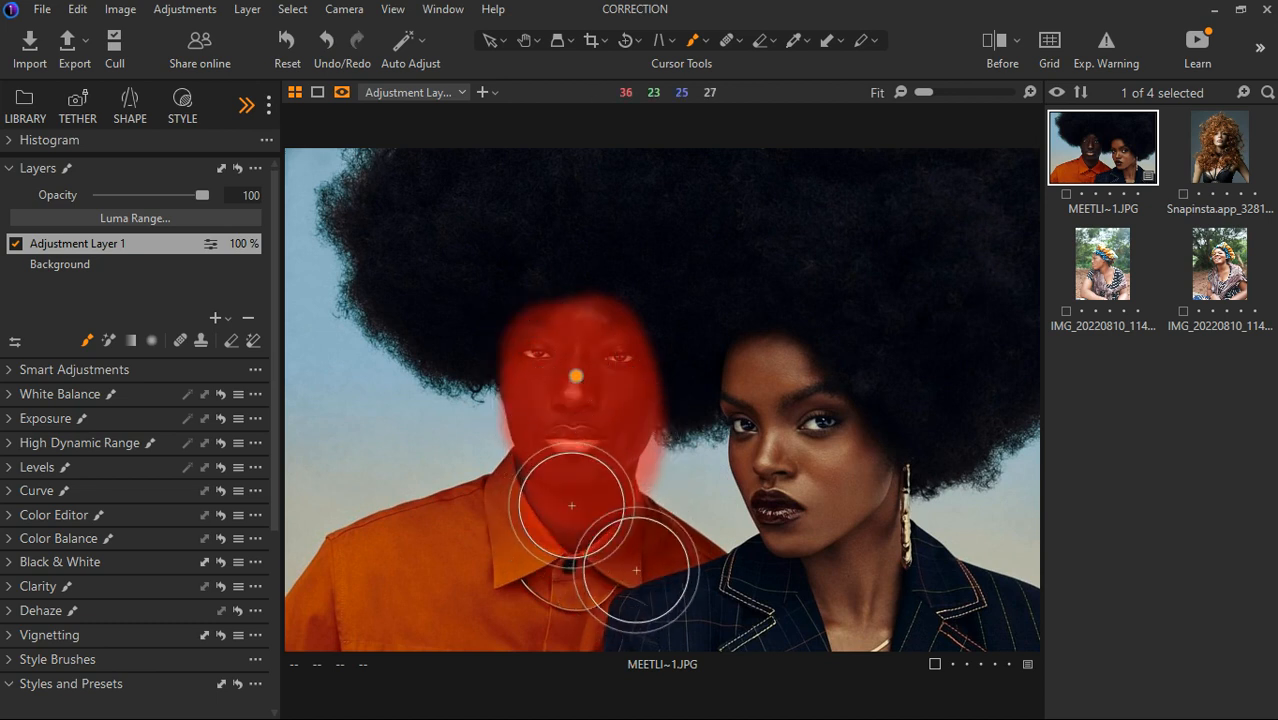
{"action": "key", "text": "m"}
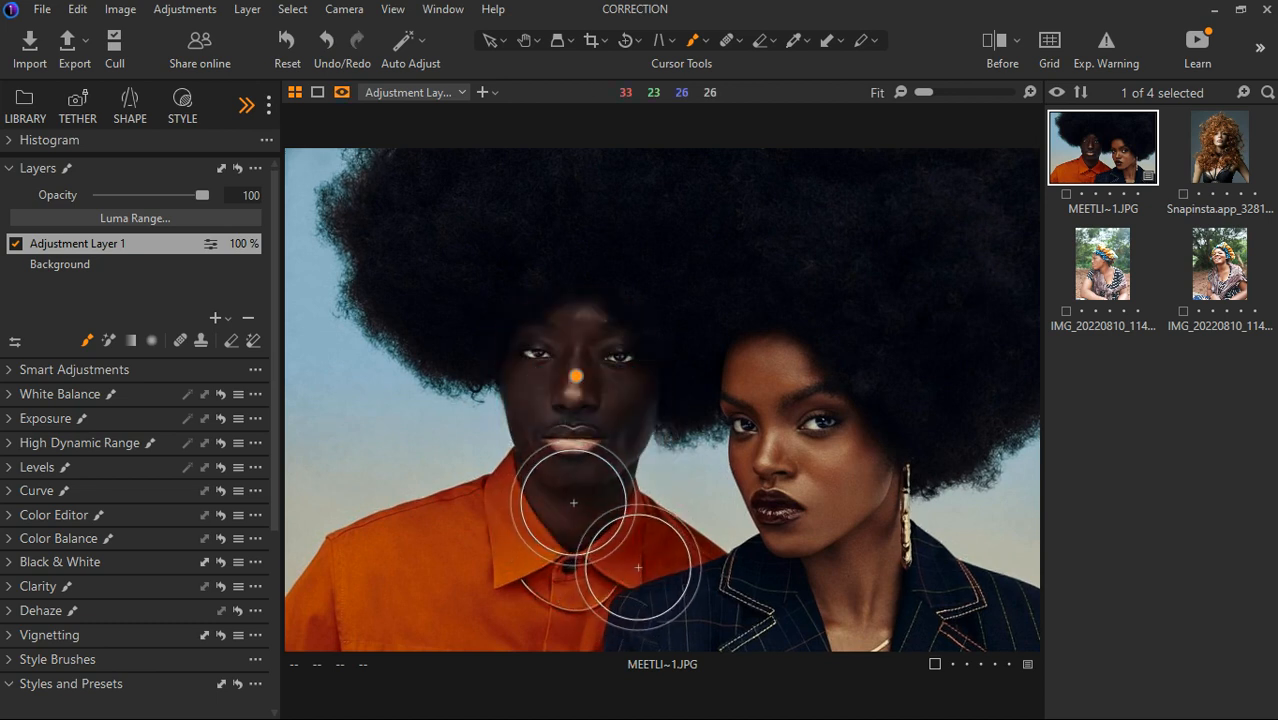
{"action": "key", "text": "m"}
{"action": "key", "text": "m"}
{"action": "key", "text": "m"}
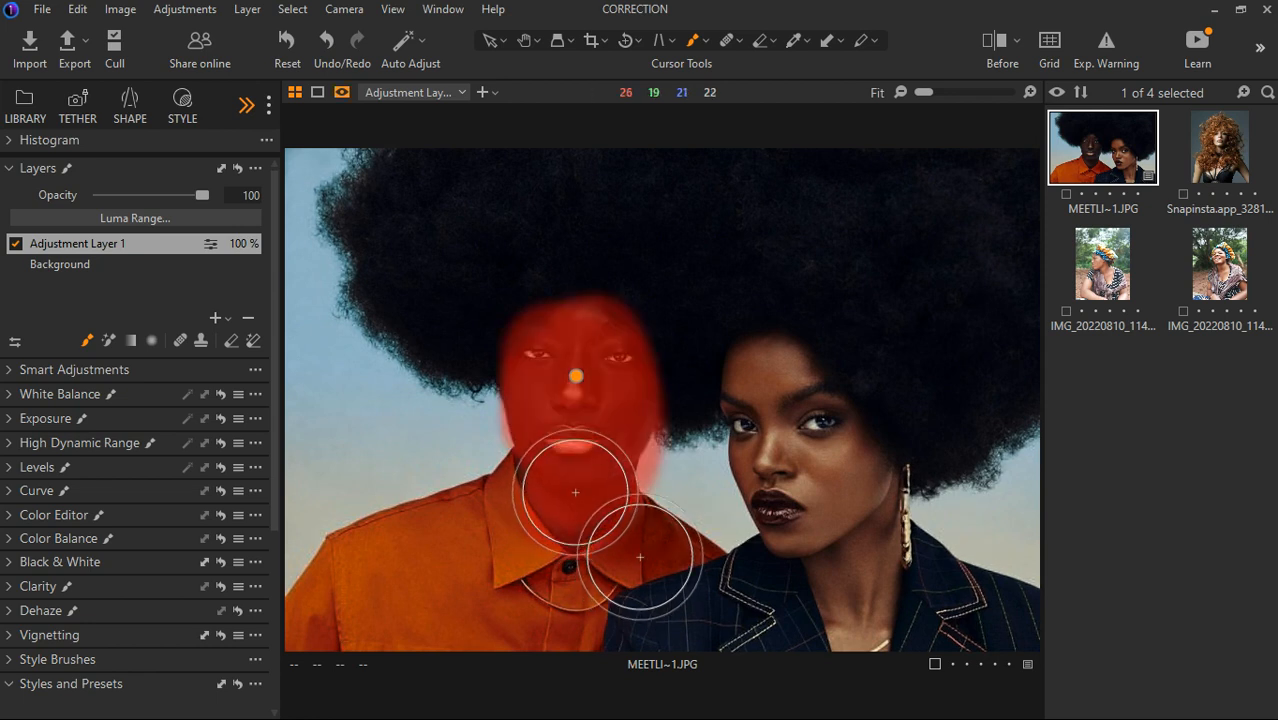
- Erase the brushed mask from the man's face, neck and collar with Erase Mask
{"action": "left_click", "coordinate": [229, 341]}
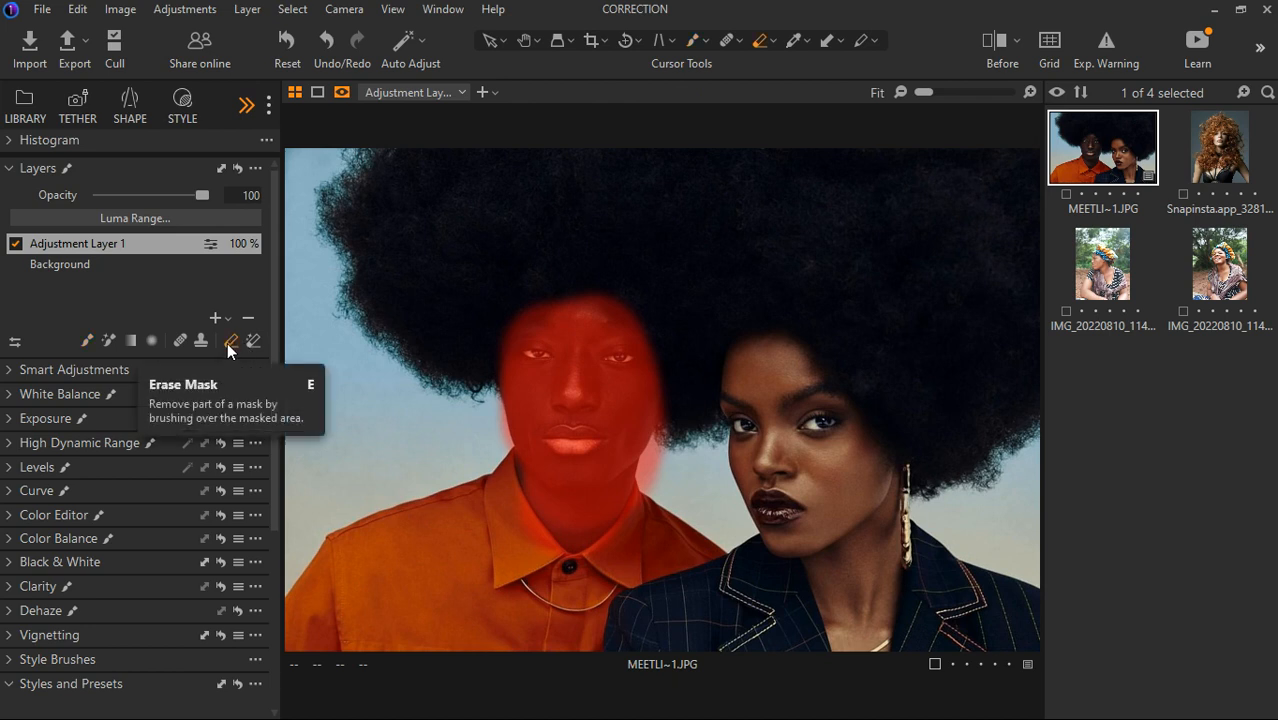
{"action": "mouse_move", "coordinate": [571, 371]}
{"action": "left_mouse_down"}
{"action": "mouse_move", "coordinate": [542, 403]}
{"action": "mouse_move", "coordinate": [668, 436]}
{"action": "mouse_move", "coordinate": [572, 386]}
{"action": "mouse_move", "coordinate": [658, 469]}
{"action": "mouse_move", "coordinate": [565, 421]}
{"action": "mouse_move", "coordinate": [557, 524]}
{"action": "mouse_move", "coordinate": [588, 499]}
{"action": "mouse_move", "coordinate": [615, 520]}
{"action": "mouse_move", "coordinate": [603, 586]}
{"action": "mouse_move", "coordinate": [670, 572]}
{"action": "left_mouse_up"}
{"action": "mouse_move", "coordinate": [689, 331]}
{"action": "left_mouse_down"}
{"action": "mouse_move", "coordinate": [689, 463]}
{"action": "mouse_move", "coordinate": [681, 370]}
{"action": "mouse_move", "coordinate": [656, 472]}
{"action": "left_mouse_up"}
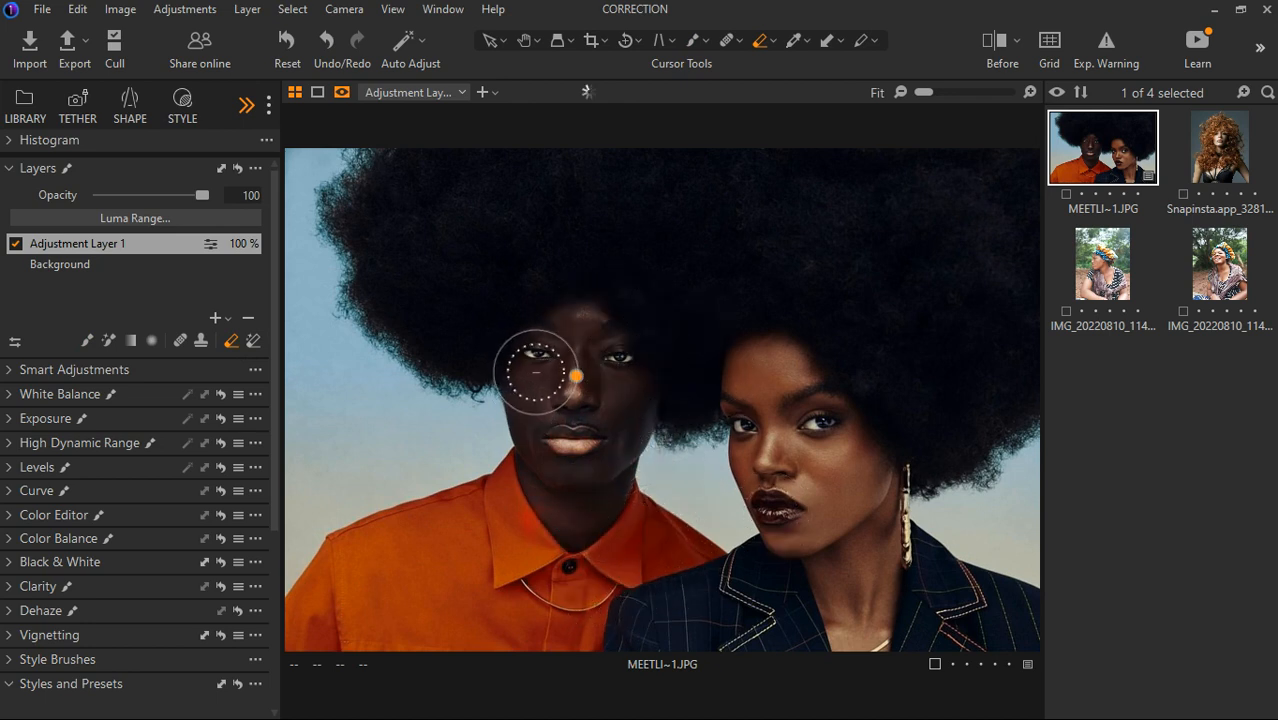
- Mask both people's dark hair with the Magic Brush and toggle the mask display to check it
{"action": "left_click", "coordinate": [88, 340]}
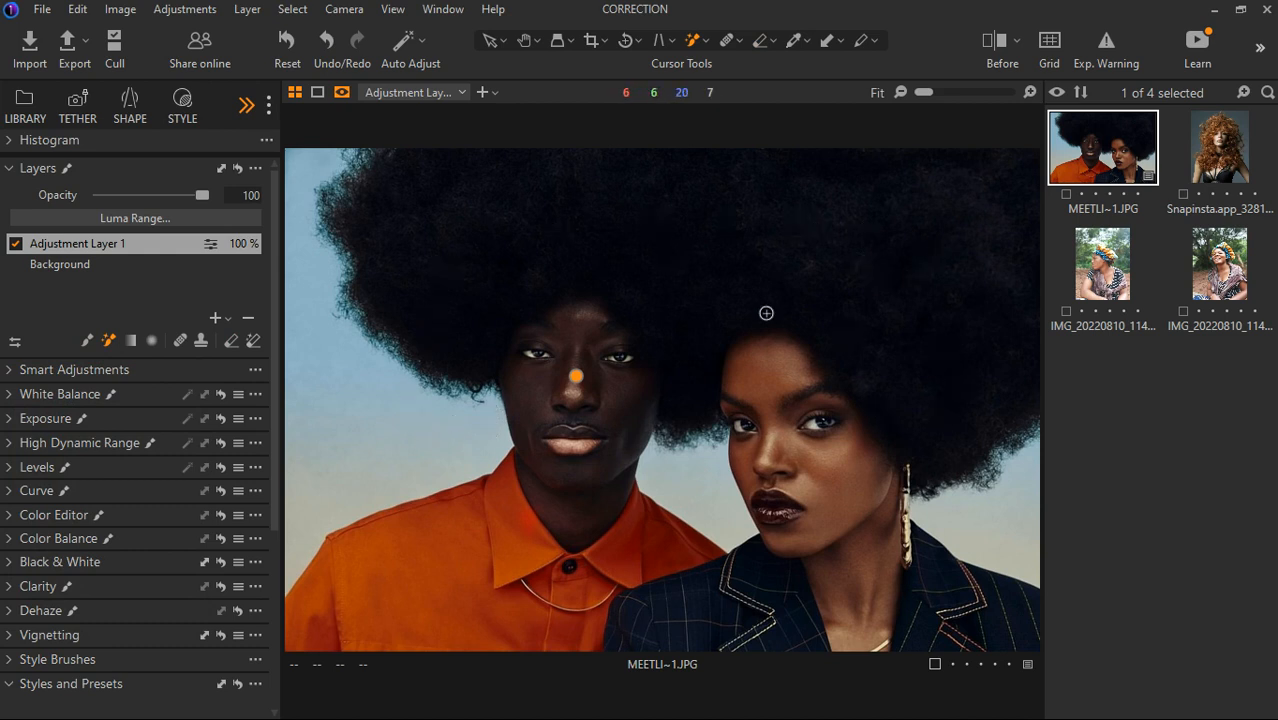
{"action": "left_click", "coordinate": [470, 232]}
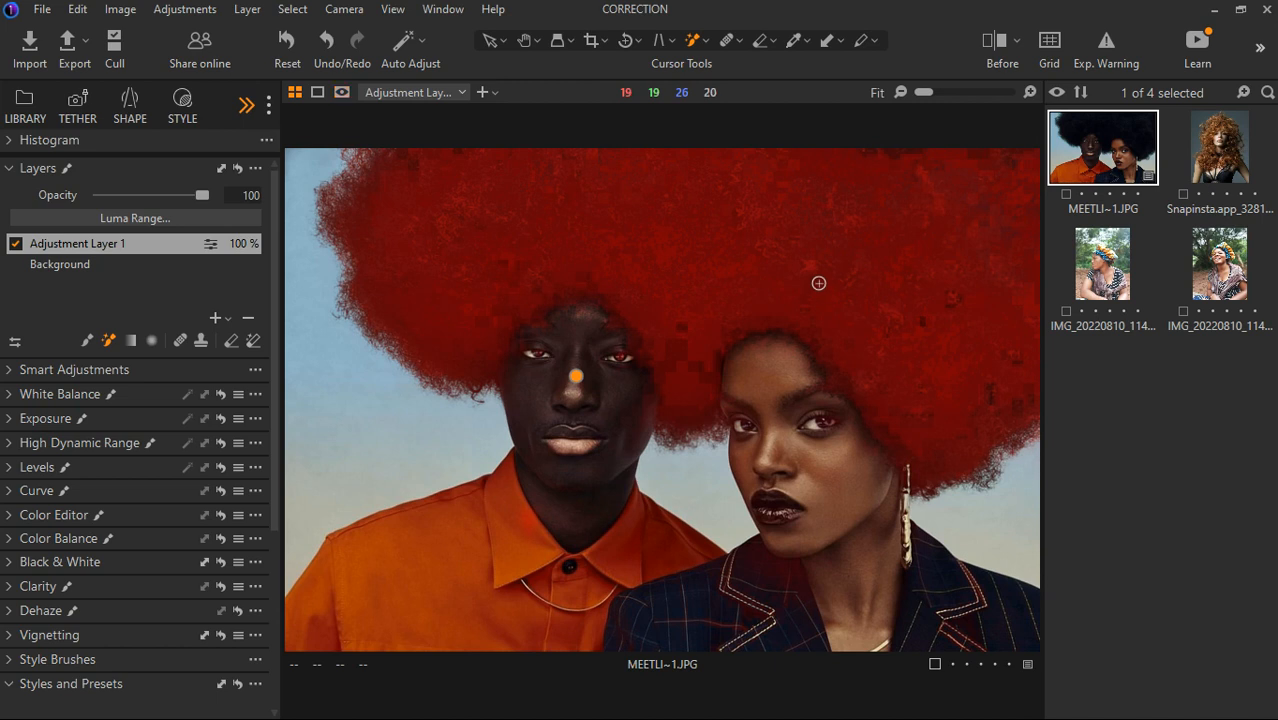
{"action": "key", "text": "m"}
{"action": "key", "text": "m"}
{"action": "key", "text": "m"}
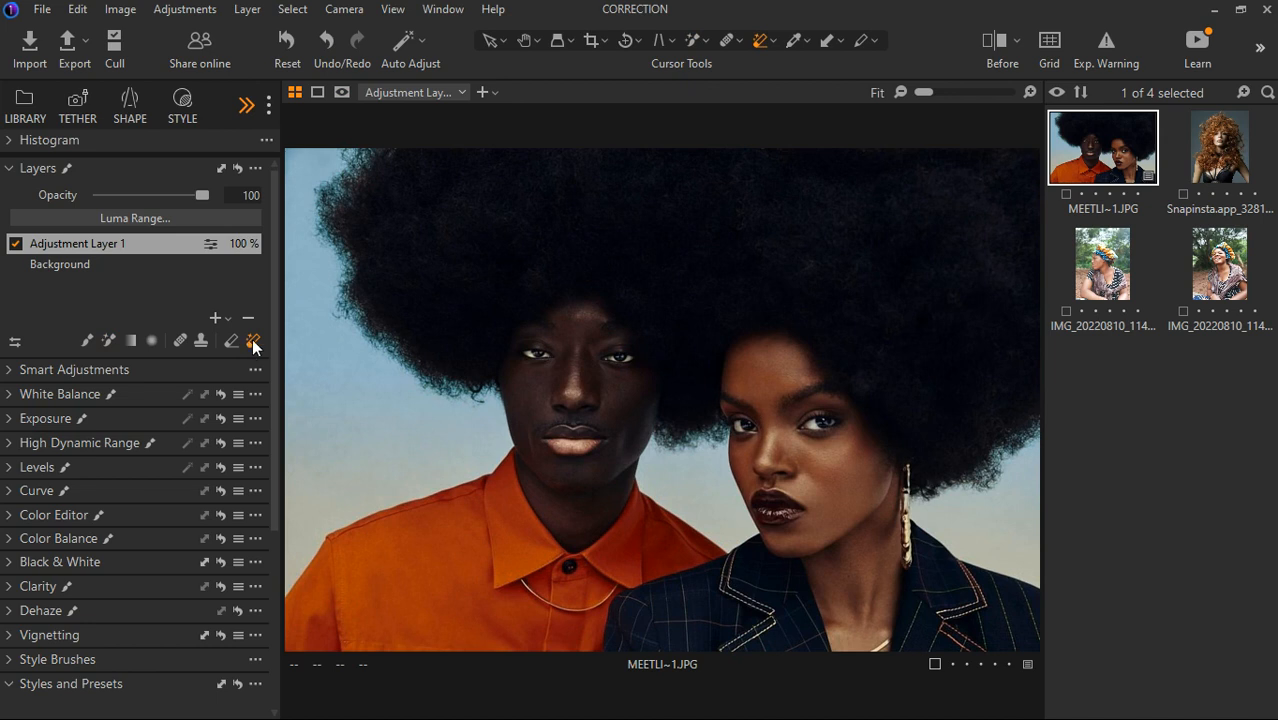
- Remove the hair mask with the Magic Eraser and brush away its remaining patches with Erase Mask
{"action": "left_click", "coordinate": [576, 376]}
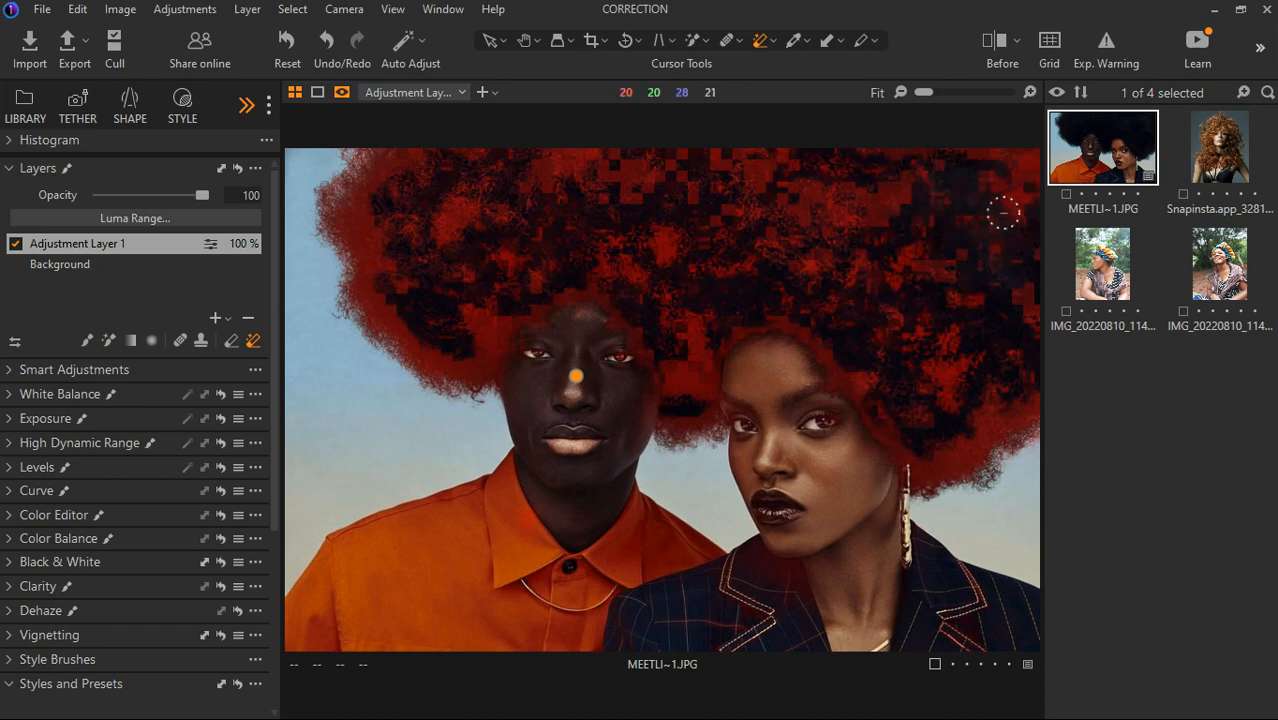
{"action": "left_click_drag", "start_coordinate": [482, 210], "coordinate": [479, 221]}
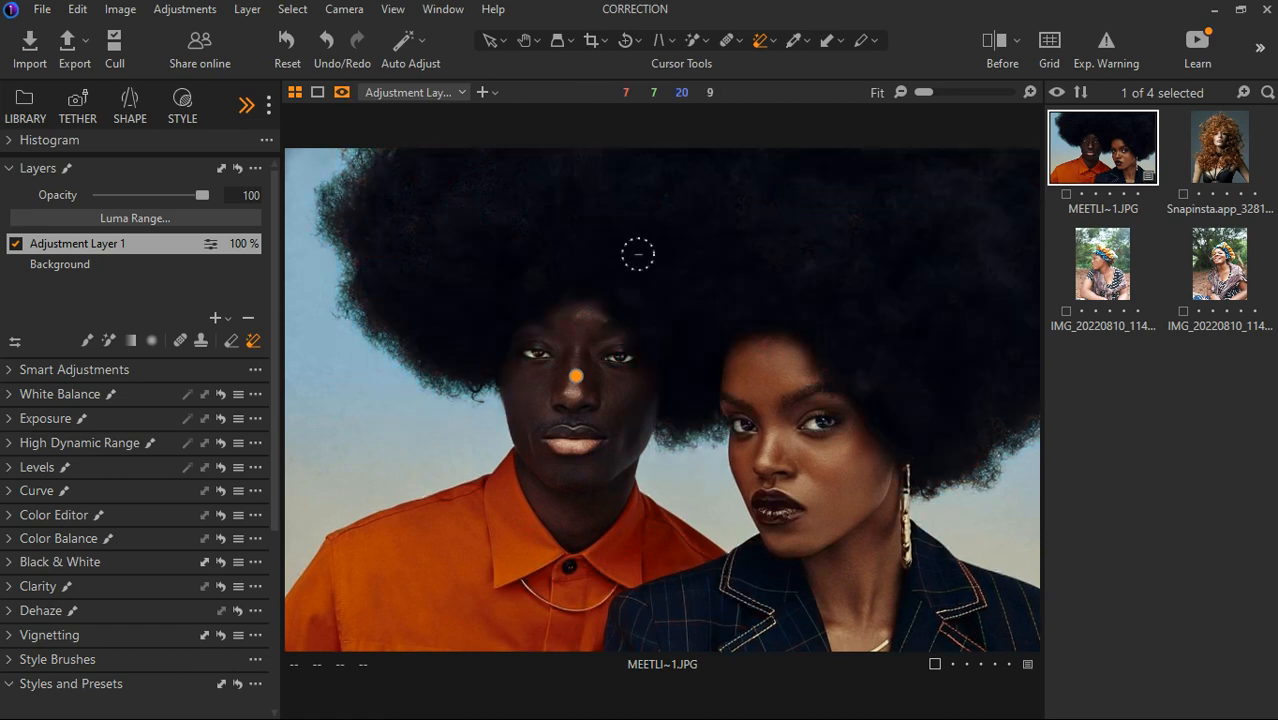
{"action": "key", "text": "m"}
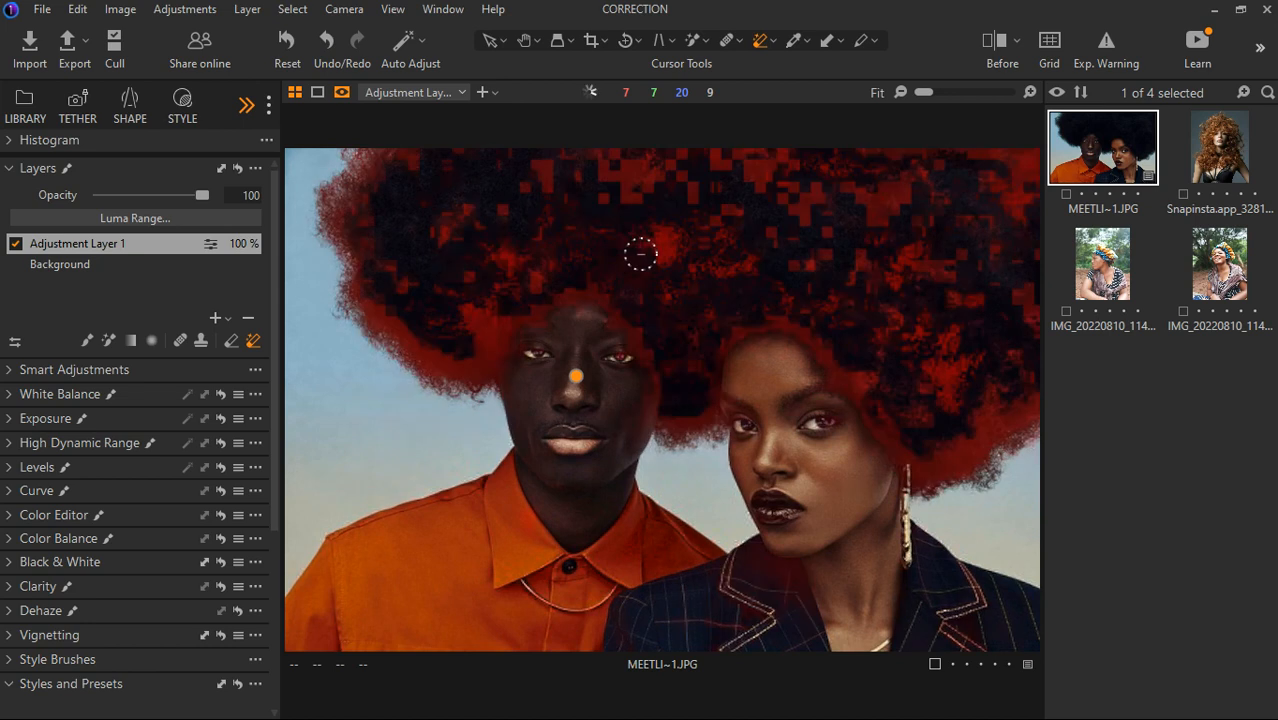
{"action": "left_click", "coordinate": [231, 342]}
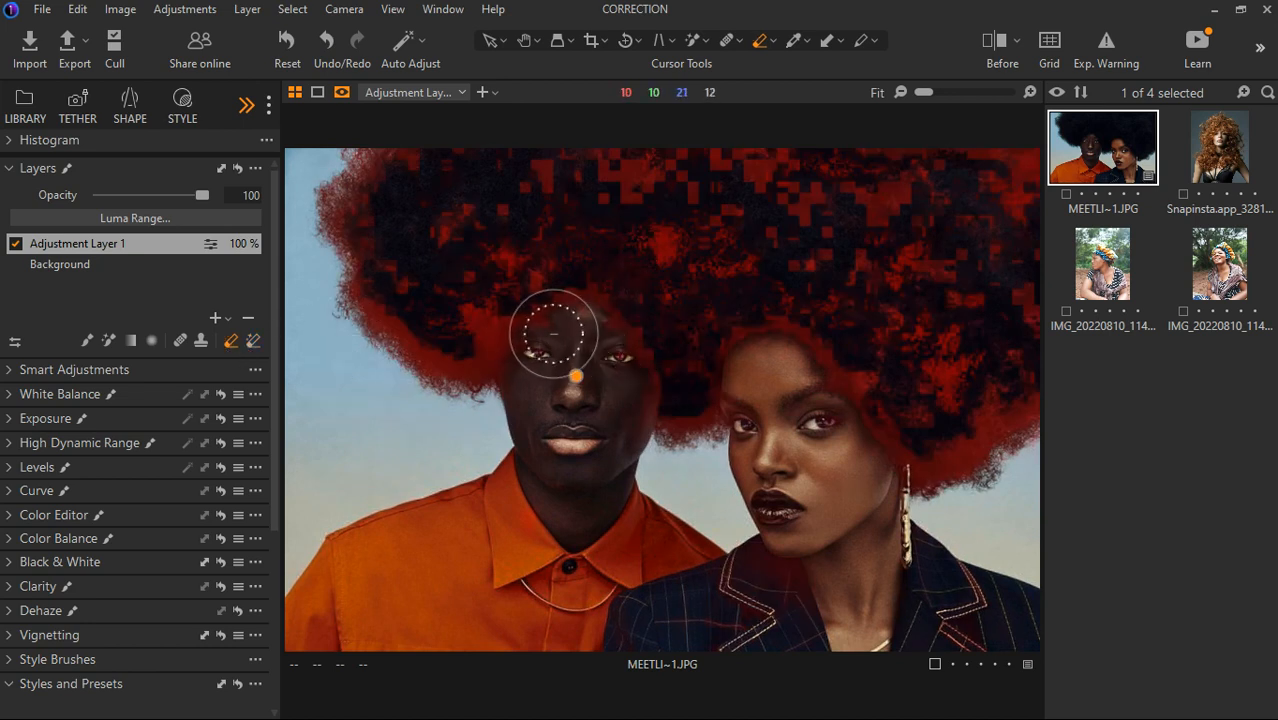
{"action": "mouse_move", "coordinate": [560, 340]}
{"action": "left_mouse_down"}
{"action": "mouse_move", "coordinate": [611, 337]}
{"action": "mouse_move", "coordinate": [551, 402]}
{"action": "mouse_move", "coordinate": [627, 368]}
{"action": "mouse_move", "coordinate": [570, 393]}
{"action": "mouse_move", "coordinate": [502, 300]}
{"action": "mouse_move", "coordinate": [404, 305]}
{"action": "mouse_move", "coordinate": [422, 268]}
{"action": "mouse_move", "coordinate": [561, 310]}
{"action": "mouse_move", "coordinate": [407, 395]}
{"action": "mouse_move", "coordinate": [457, 256]}
{"action": "mouse_move", "coordinate": [517, 186]}
{"action": "mouse_move", "coordinate": [1059, 256]}
{"action": "mouse_move", "coordinate": [610, 285]}
{"action": "mouse_move", "coordinate": [711, 283]}
{"action": "mouse_move", "coordinate": [852, 393]}
{"action": "mouse_move", "coordinate": [696, 341]}
{"action": "mouse_move", "coordinate": [869, 511]}
{"action": "mouse_move", "coordinate": [774, 452]}
{"action": "mouse_move", "coordinate": [593, 422]}
{"action": "mouse_move", "coordinate": [944, 414]}
{"action": "mouse_move", "coordinate": [1025, 590]}
{"action": "left_mouse_up"}
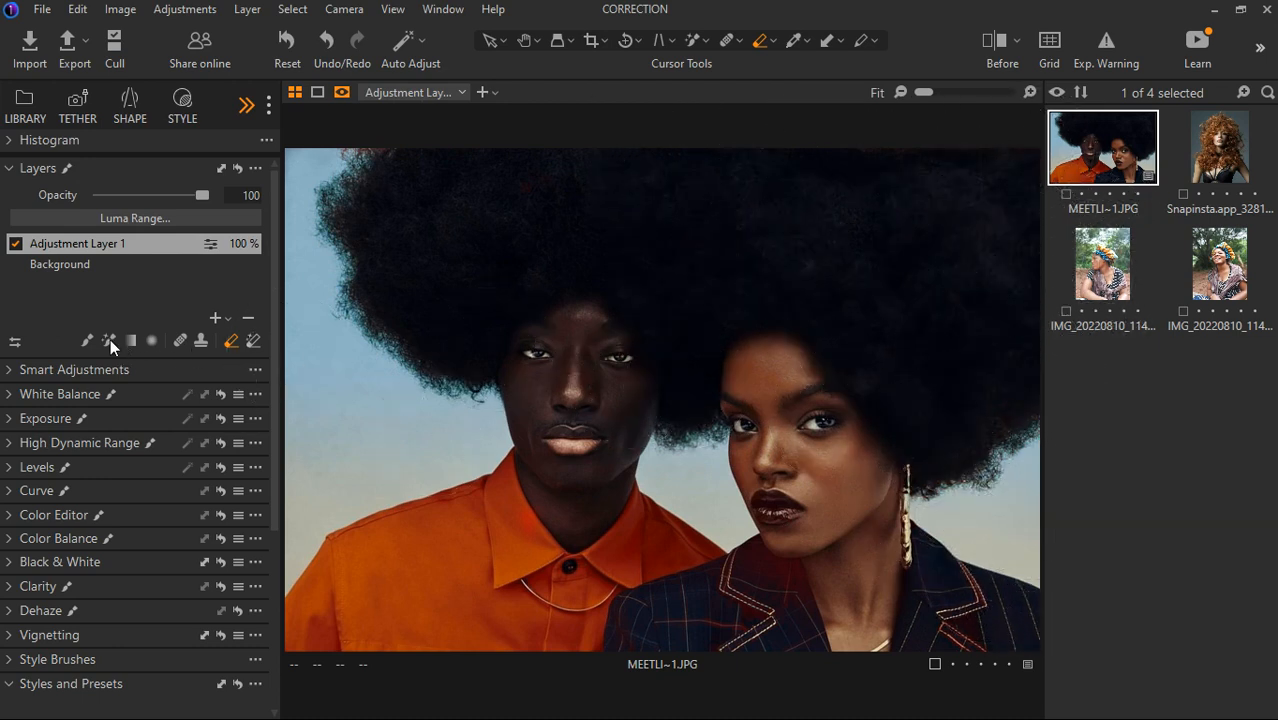
- Heal a narrow vertical strip of skin on the man's left-hand cheek beside his mouth and hide the mask display
{"action": "left_click", "coordinate": [180, 340]}
{"action": "scroll", "coordinate": [616, 398], "scroll_direction": "up", "scroll_amount": 5}
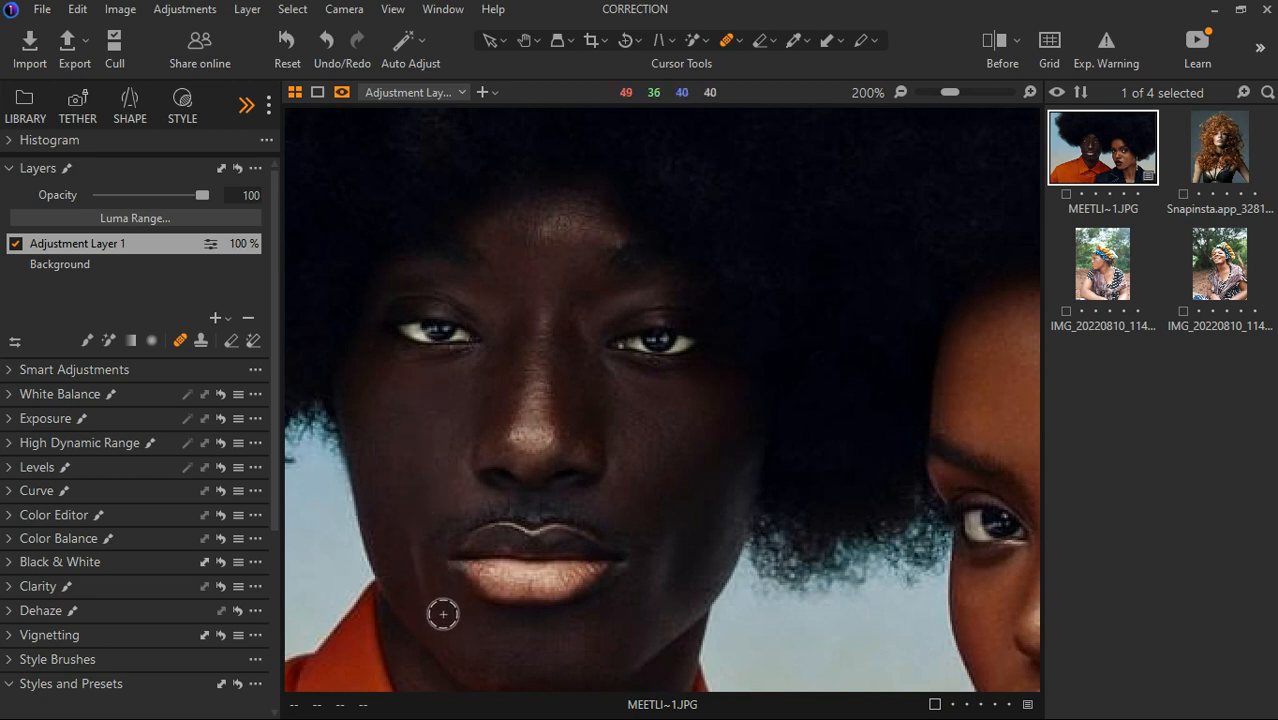
{"action": "left_click", "coordinate": [421, 543]}
{"action": "left_click_drag", "start_coordinate": [407, 524], "coordinate": [427, 614]}
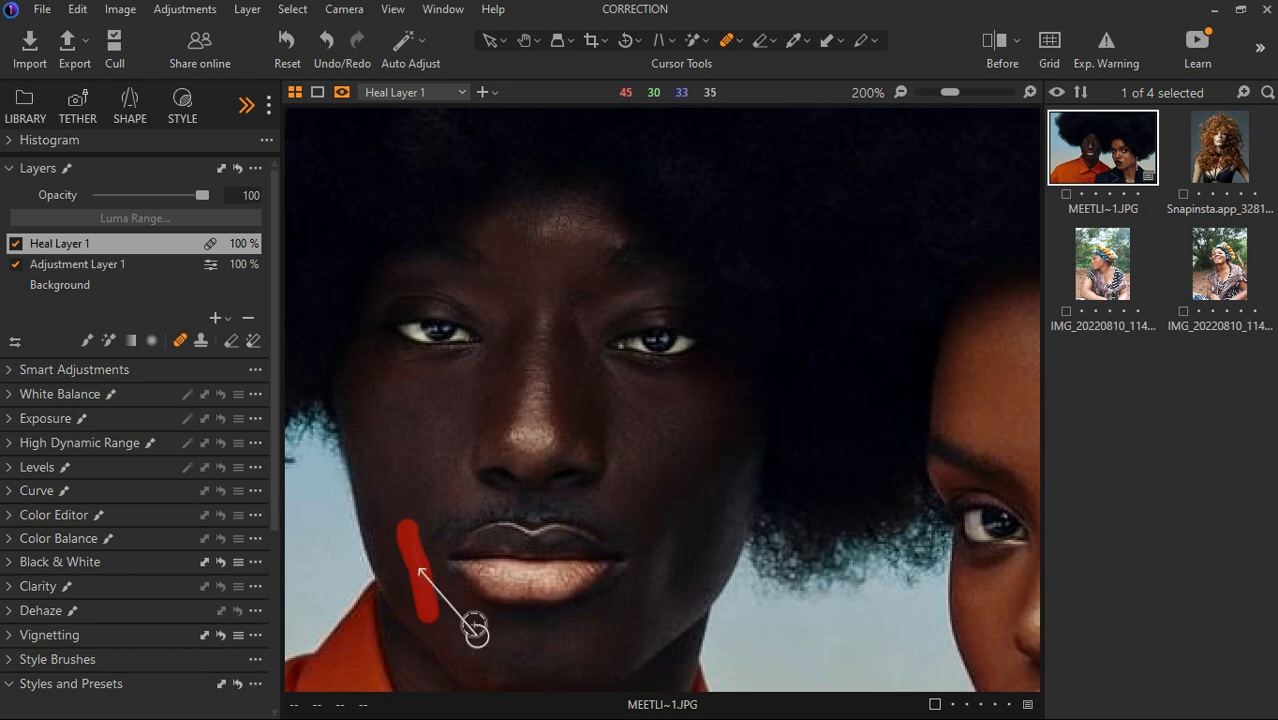
{"action": "key", "text": "m"}
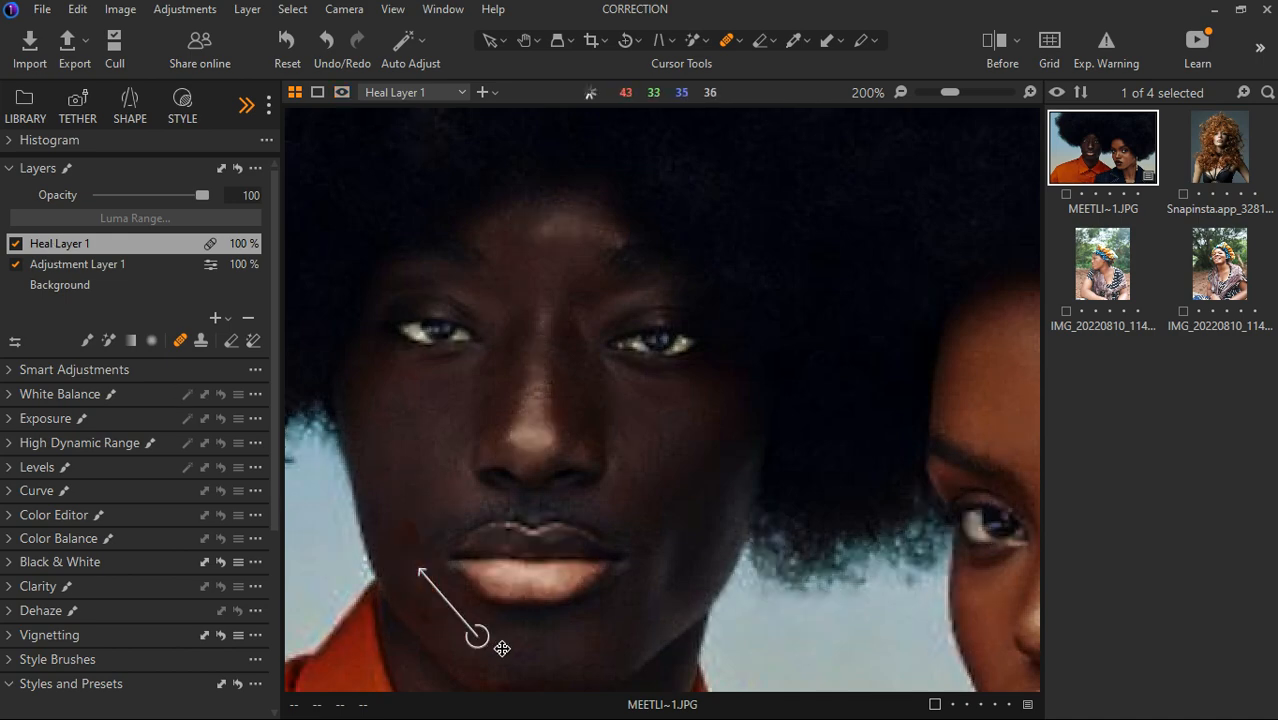
- Move the heal source point to the clear skin directly above the healed strip on the left-hand cheek
{"action": "scroll", "coordinate": [437, 632], "scroll_direction": "up", "scroll_amount": 1}
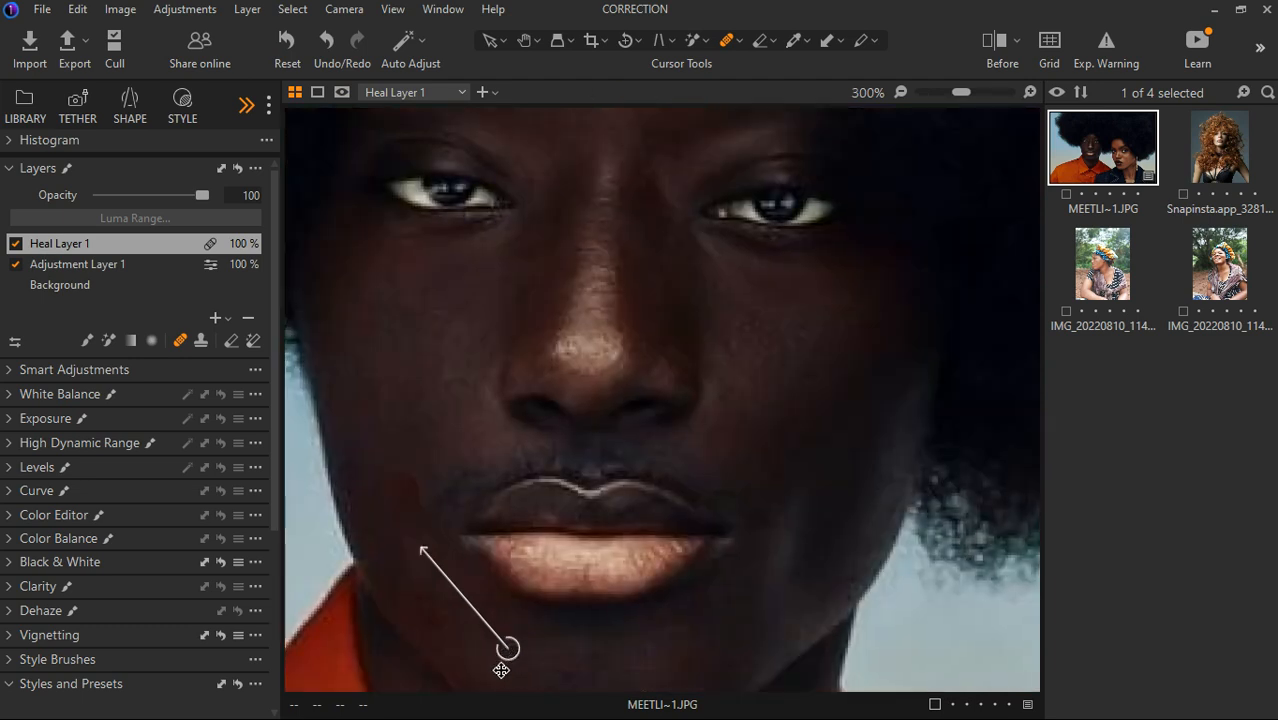
{"action": "mouse_move", "coordinate": [508, 652]}
{"action": "left_mouse_down"}
{"action": "mouse_move", "coordinate": [485, 660]}
{"action": "mouse_move", "coordinate": [470, 617]}
{"action": "left_mouse_up"}
{"action": "mouse_move", "coordinate": [443, 466]}
{"action": "left_mouse_down"}
{"action": "mouse_move", "coordinate": [431, 447]}
{"action": "mouse_move", "coordinate": [398, 443]}
{"action": "left_mouse_up"}
{"action": "left_click_drag", "start_coordinate": [443, 458], "coordinate": [451, 478]}
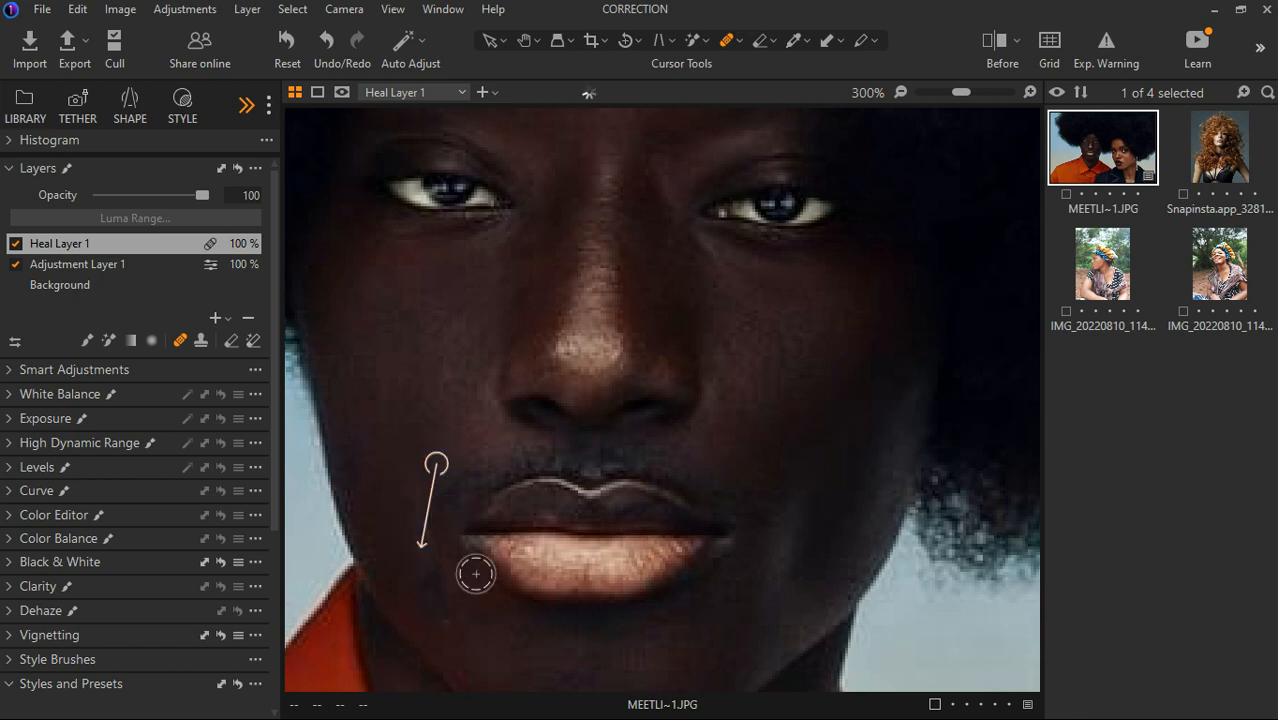
- Heal a spot on the man's chin and one below his right-hand eye, moving the eye spot's source closer to the nose
{"action": "left_click", "coordinate": [504, 662]}
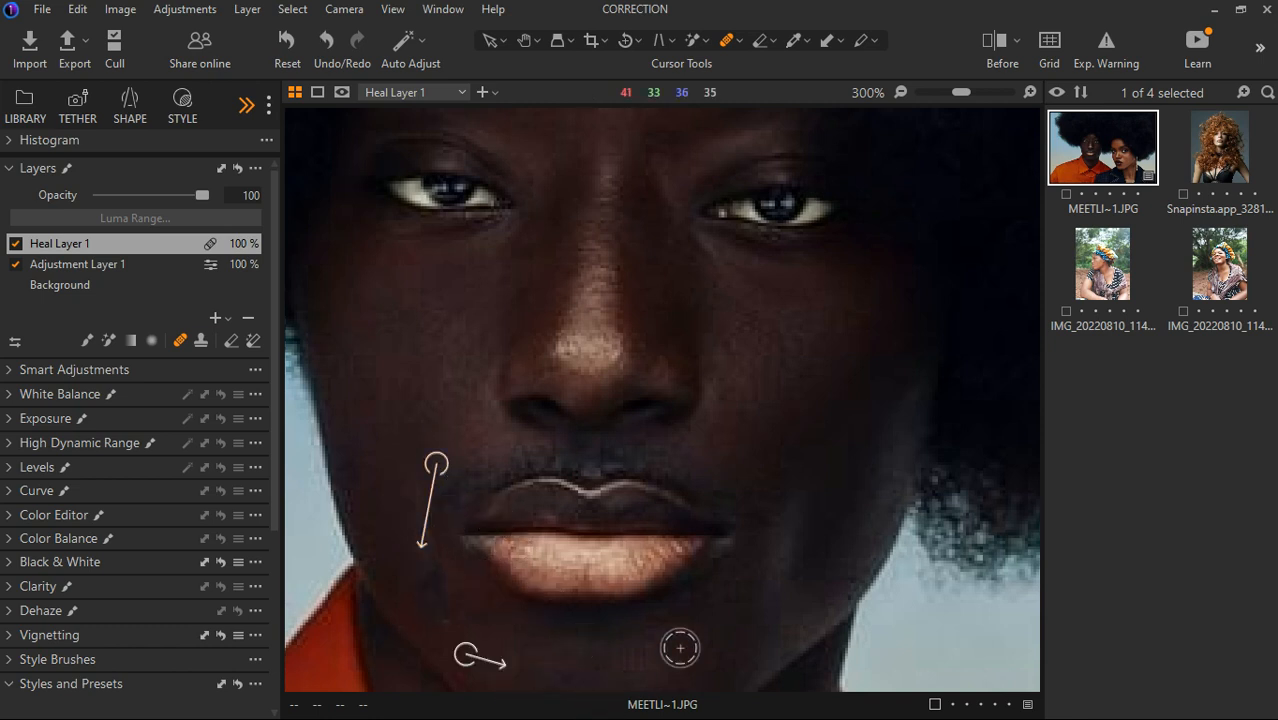
{"action": "left_click", "coordinate": [776, 335]}
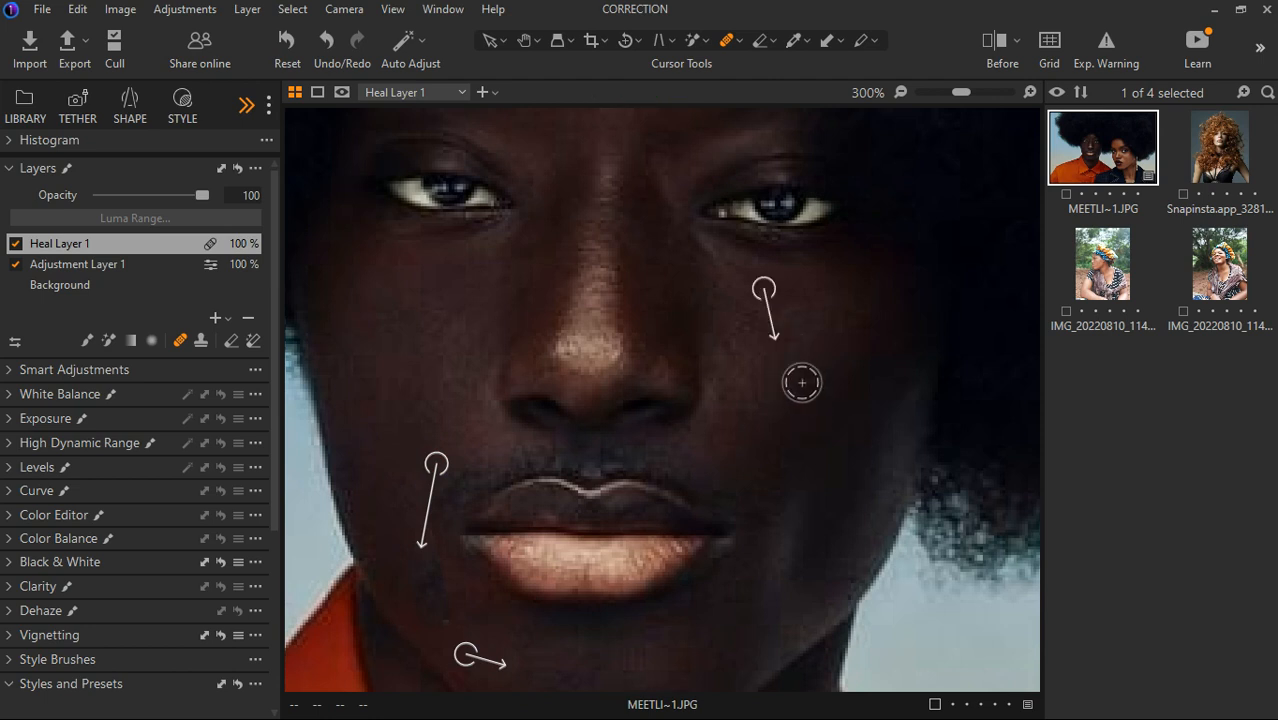
{"action": "mouse_move", "coordinate": [770, 291]}
{"action": "left_mouse_down"}
{"action": "mouse_move", "coordinate": [825, 320]}
{"action": "mouse_move", "coordinate": [836, 347]}
{"action": "mouse_move", "coordinate": [804, 408]}
{"action": "mouse_move", "coordinate": [753, 370]}
{"action": "mouse_move", "coordinate": [748, 332]}
{"action": "left_mouse_up"}
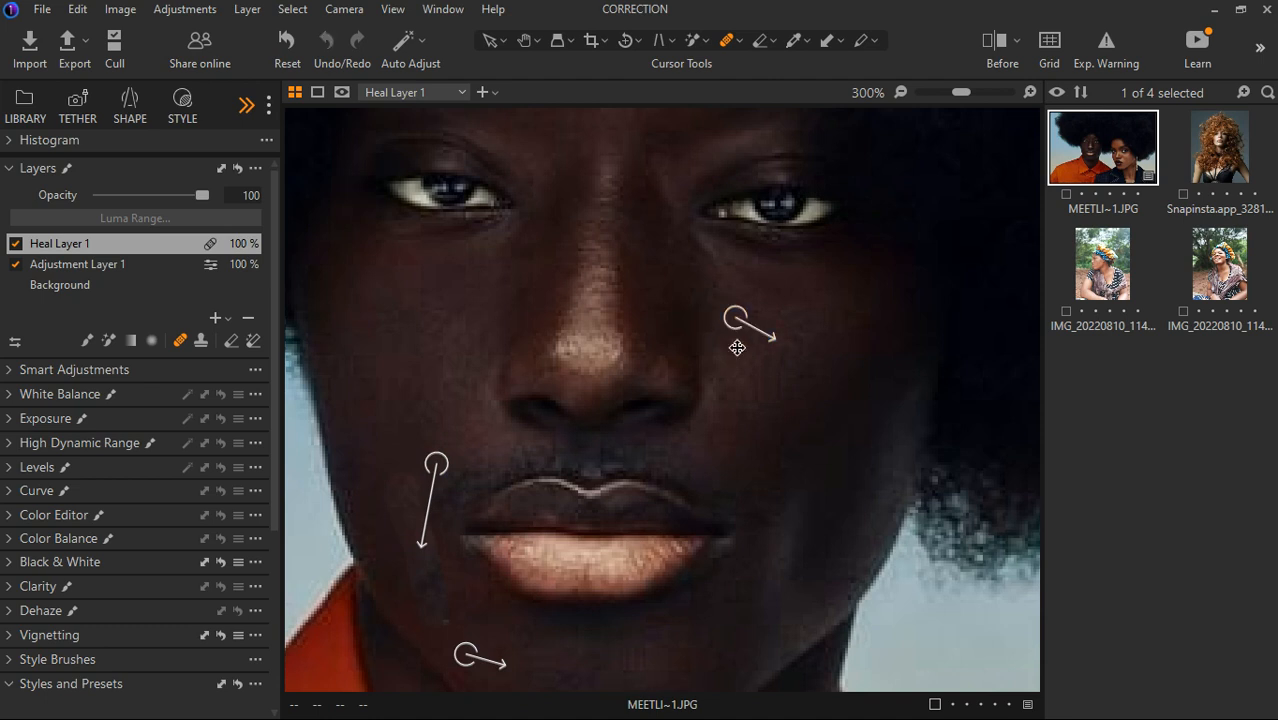
- Clone the man's left-hand eye onto the cheek below it, and move the clone source to the skin beside his nose
{"action": "left_click", "coordinate": [199, 341]}
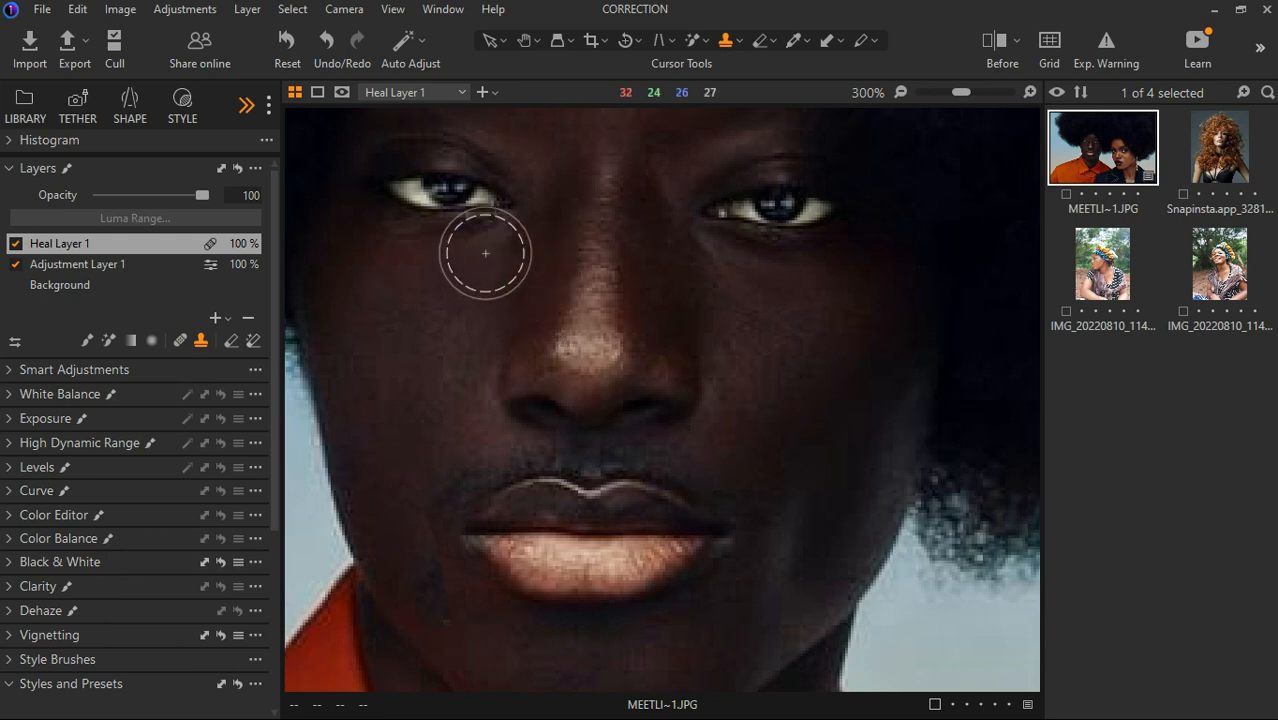
{"action": "left_click", "coordinate": [437, 199], "text": "alt"}
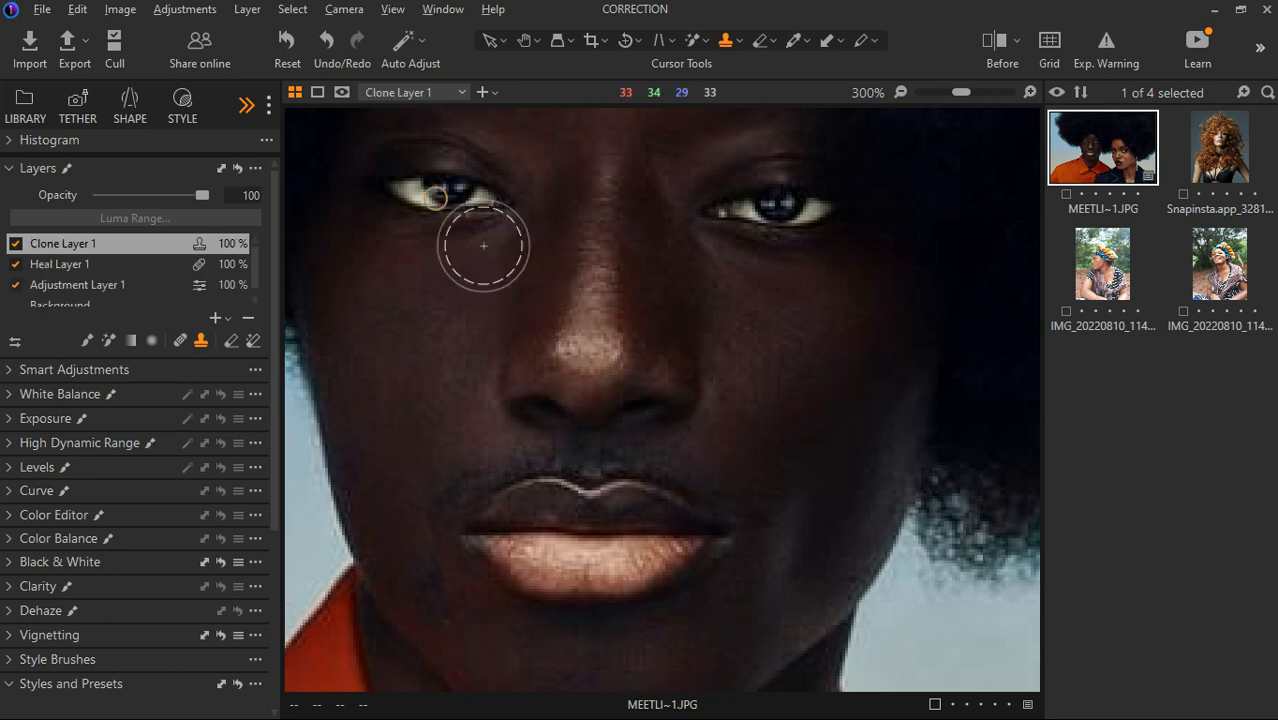
{"action": "left_click", "coordinate": [456, 390]}
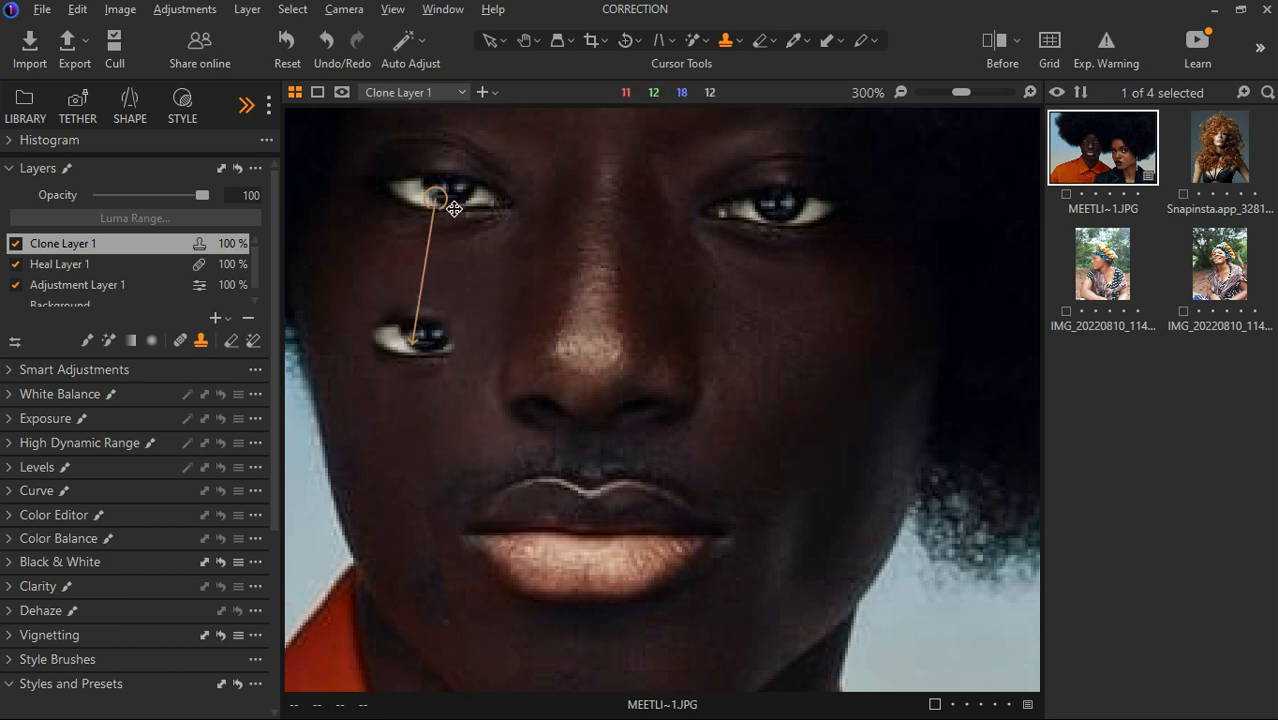
{"action": "mouse_move", "coordinate": [465, 213]}
{"action": "left_mouse_down"}
{"action": "mouse_move", "coordinate": [508, 230]}
{"action": "mouse_move", "coordinate": [532, 303]}
{"action": "mouse_move", "coordinate": [525, 363]}
{"action": "left_mouse_up"}
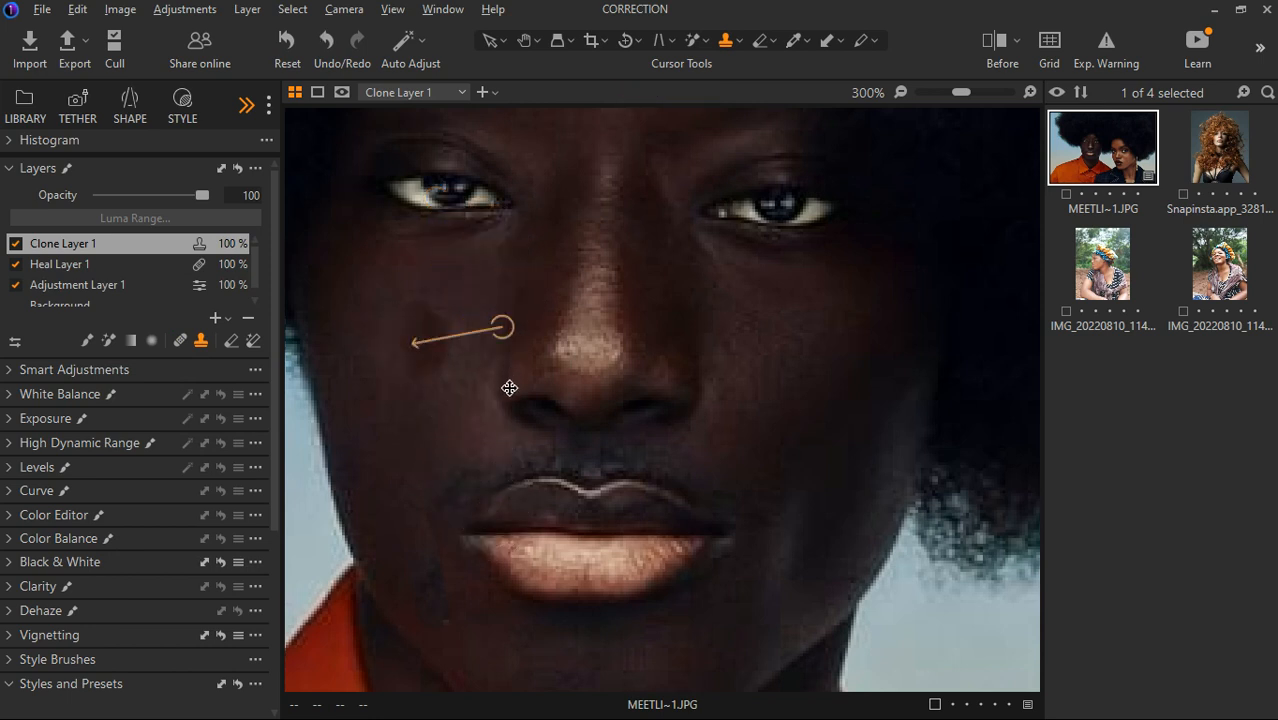
- Move the clone source to the man's right-hand eye, and undo the cloning along with its clone layer
{"action": "mouse_move", "coordinate": [544, 517]}
{"action": "left_mouse_down"}
{"action": "mouse_move", "coordinate": [582, 584]}
{"action": "mouse_move", "coordinate": [695, 435]}
{"action": "mouse_move", "coordinate": [762, 277]}
{"action": "mouse_move", "coordinate": [776, 211]}
{"action": "mouse_move", "coordinate": [765, 202]}
{"action": "left_mouse_up"}
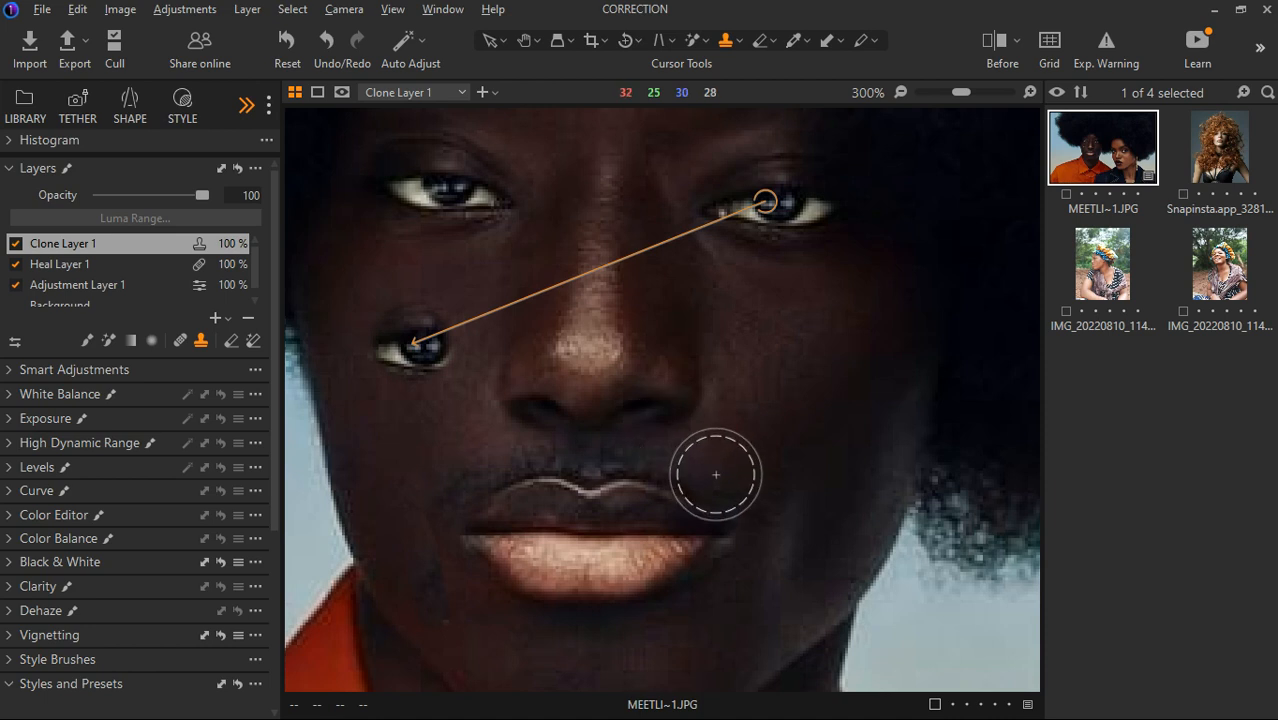
{"action": "key", "text": "ctrl+z"}
{"action": "key", "text": "ctrl+z"}
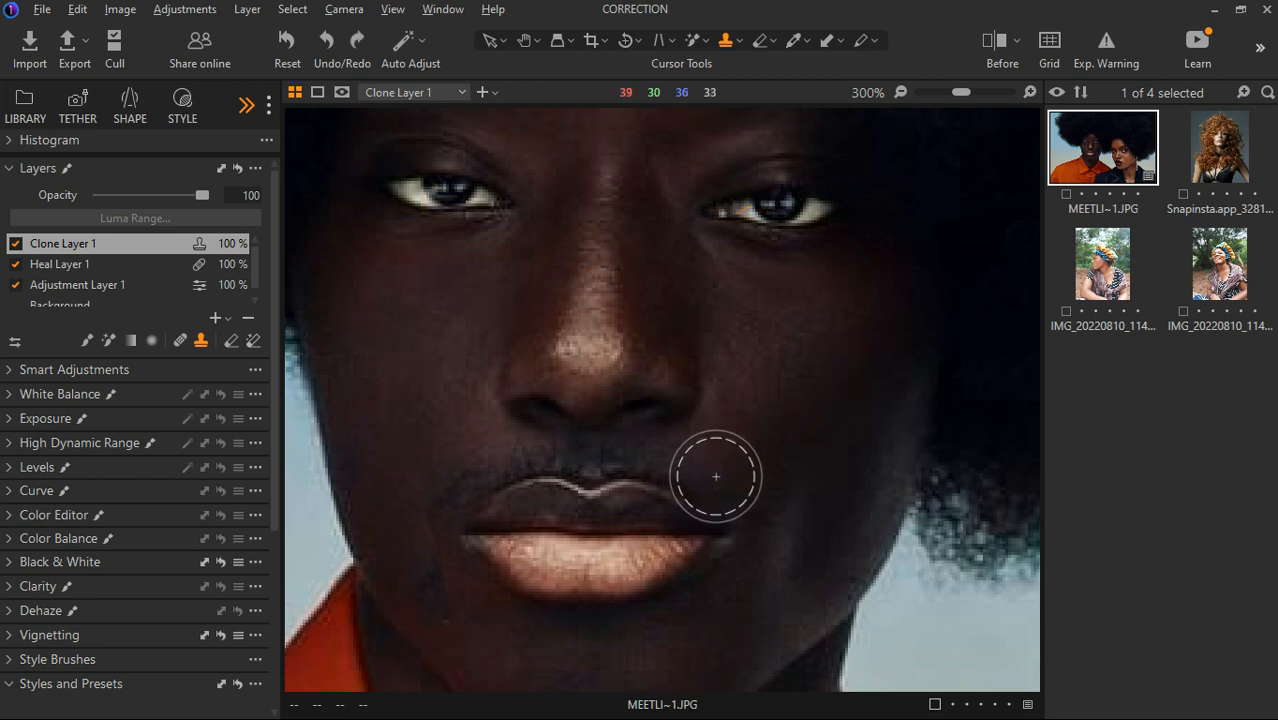
{"action": "key", "text": "ctrl+z"}
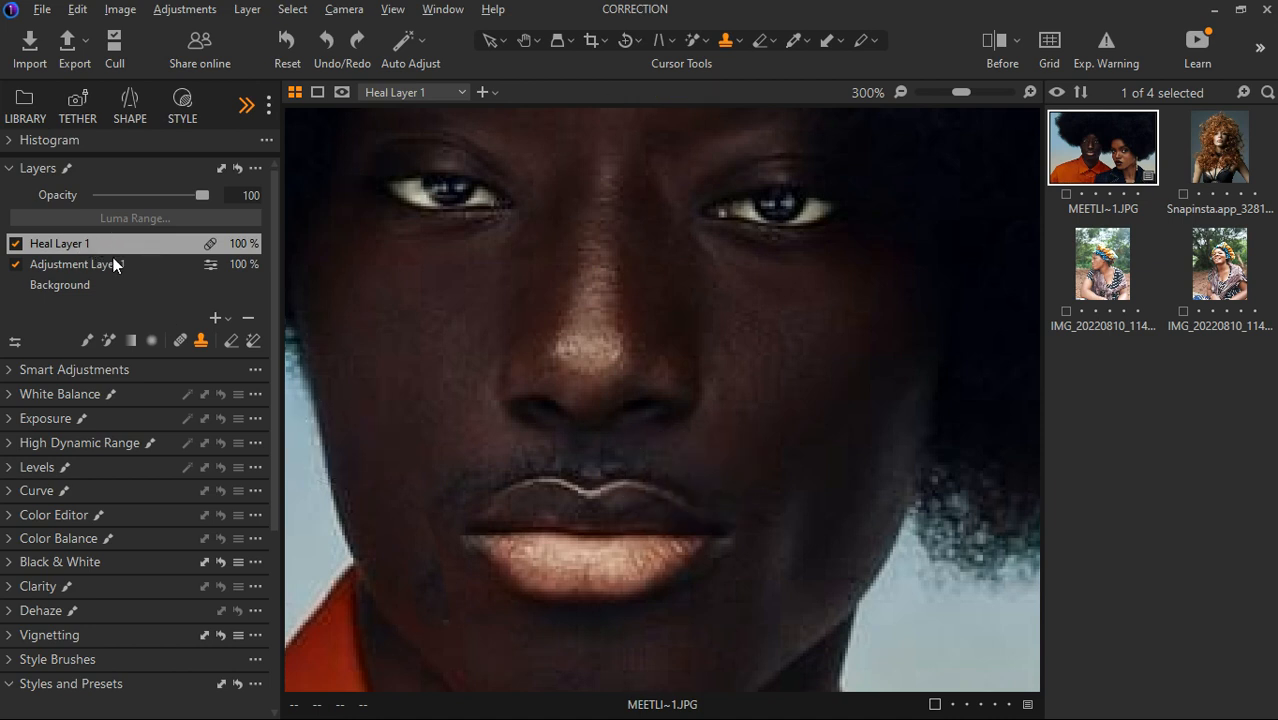
- Delete Heal Layer 1 and Adjustment Layer 1 from the couple photo
{"action": "left_click", "coordinate": [249, 322]}
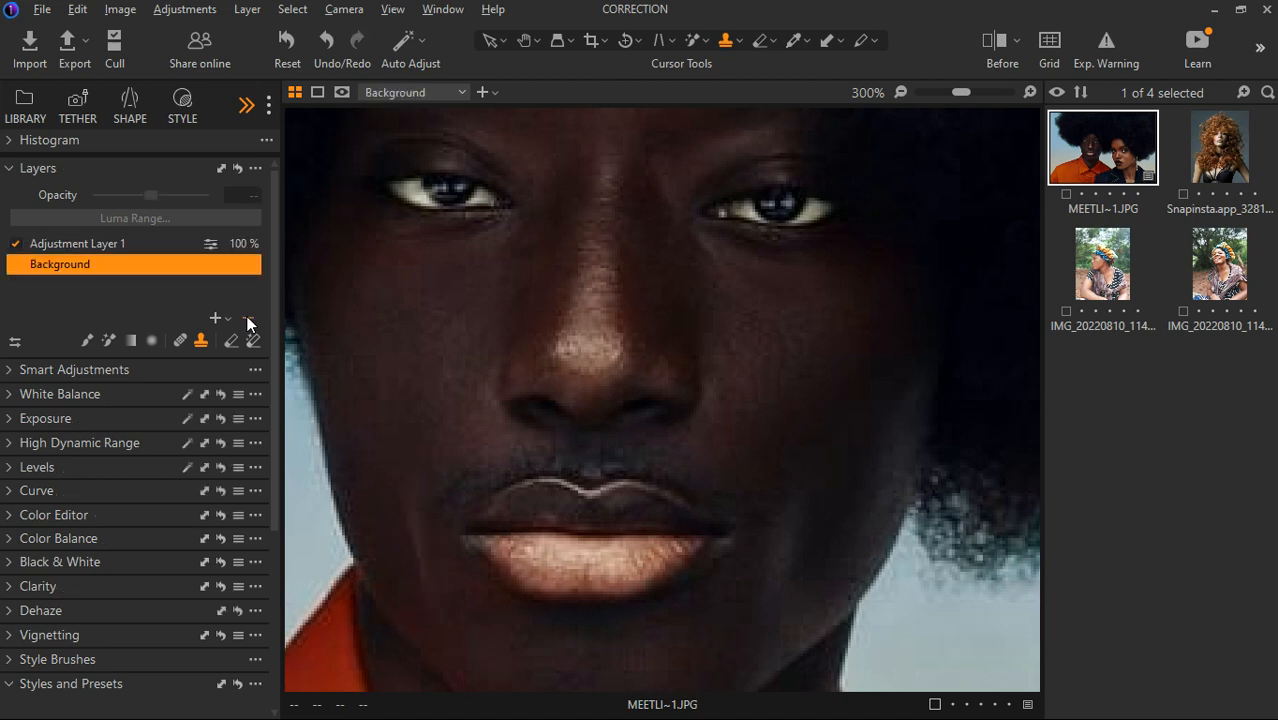
{"action": "left_click", "coordinate": [88, 245]}
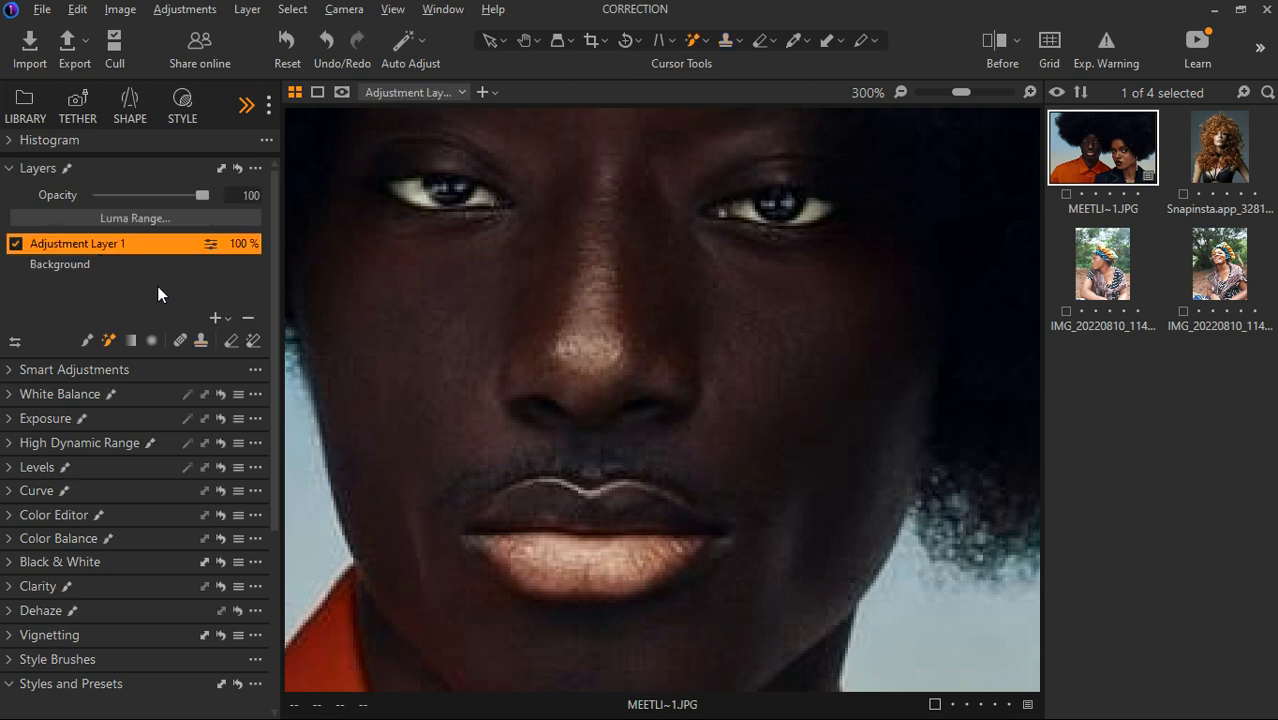
{"action": "left_click", "coordinate": [249, 322]}
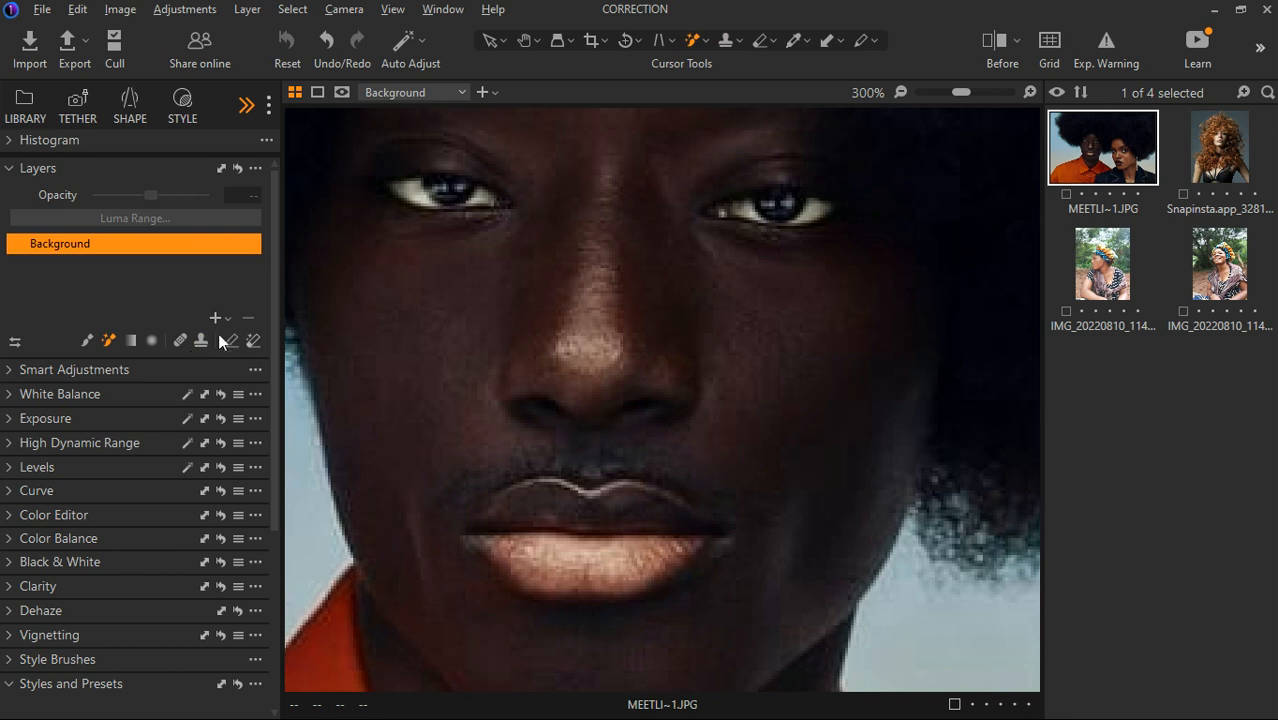
- Try a new filled adjustment layer on the whole couple photo with its mask hidden, and delete the layer
{"action": "left_click", "coordinate": [228, 320]}
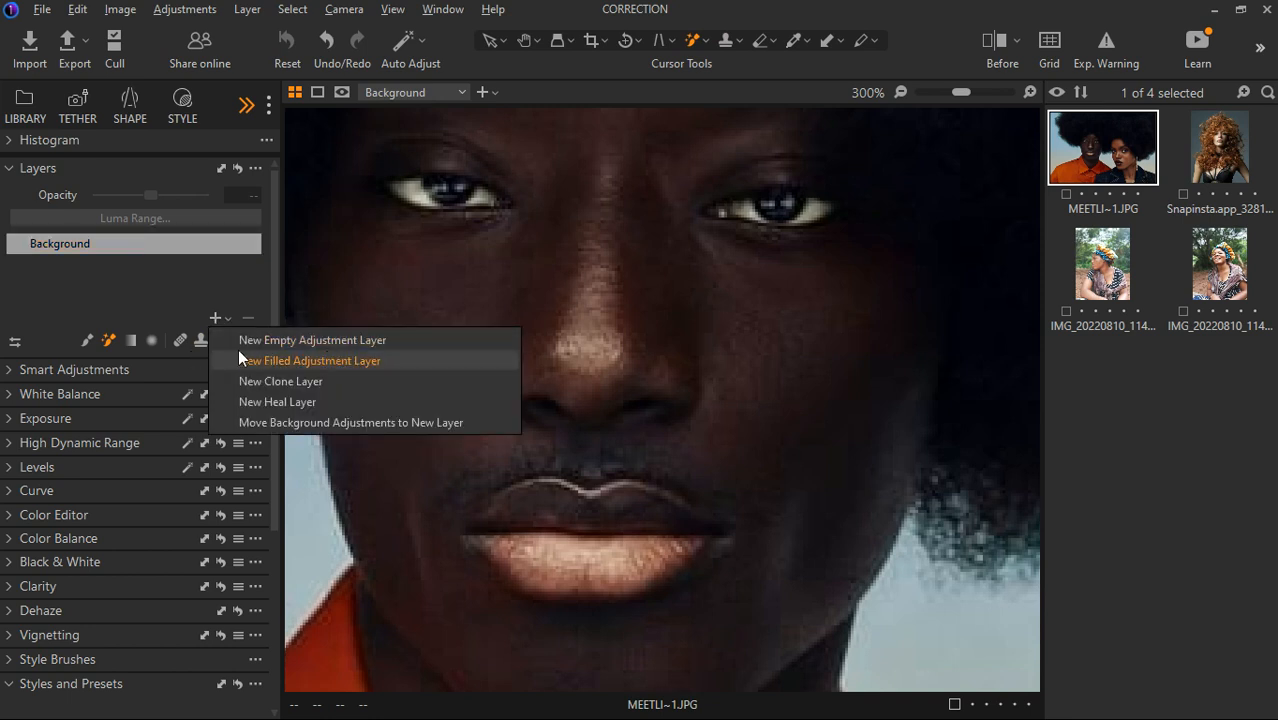
{"action": "left_click", "coordinate": [338, 360]}
{"action": "key", "text": "ctrl+0"}
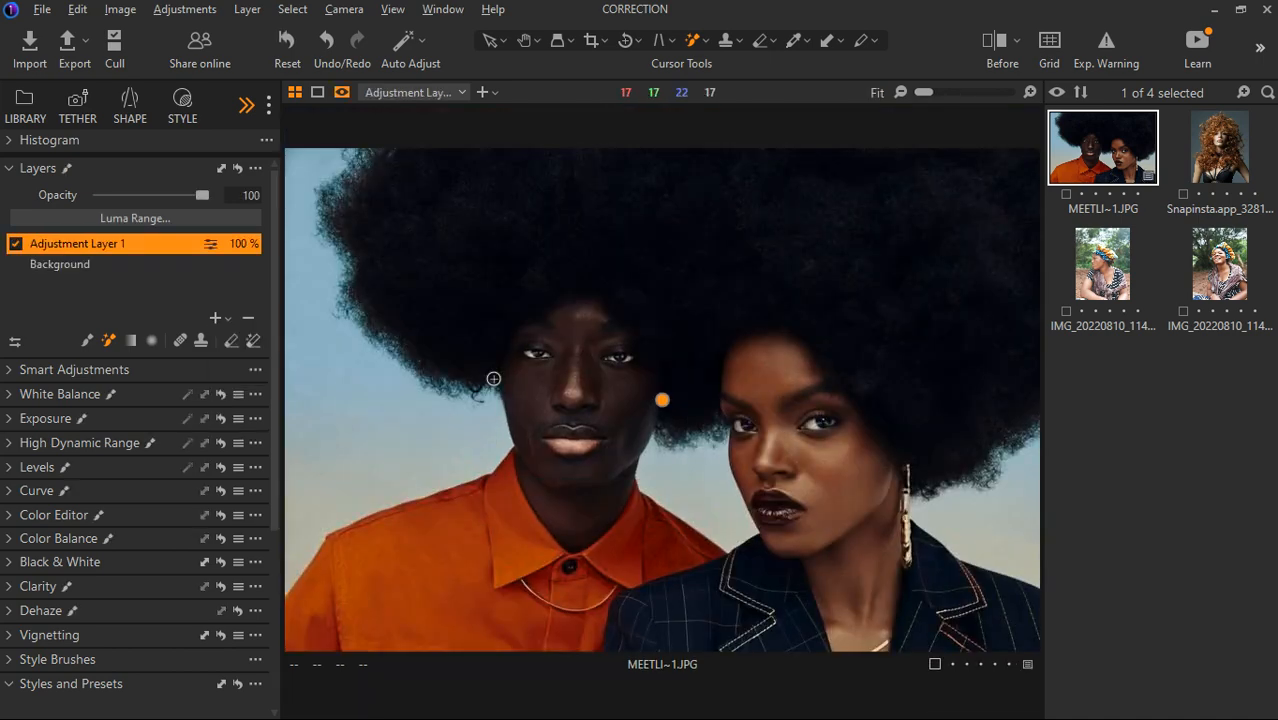
{"action": "key", "text": "m"}
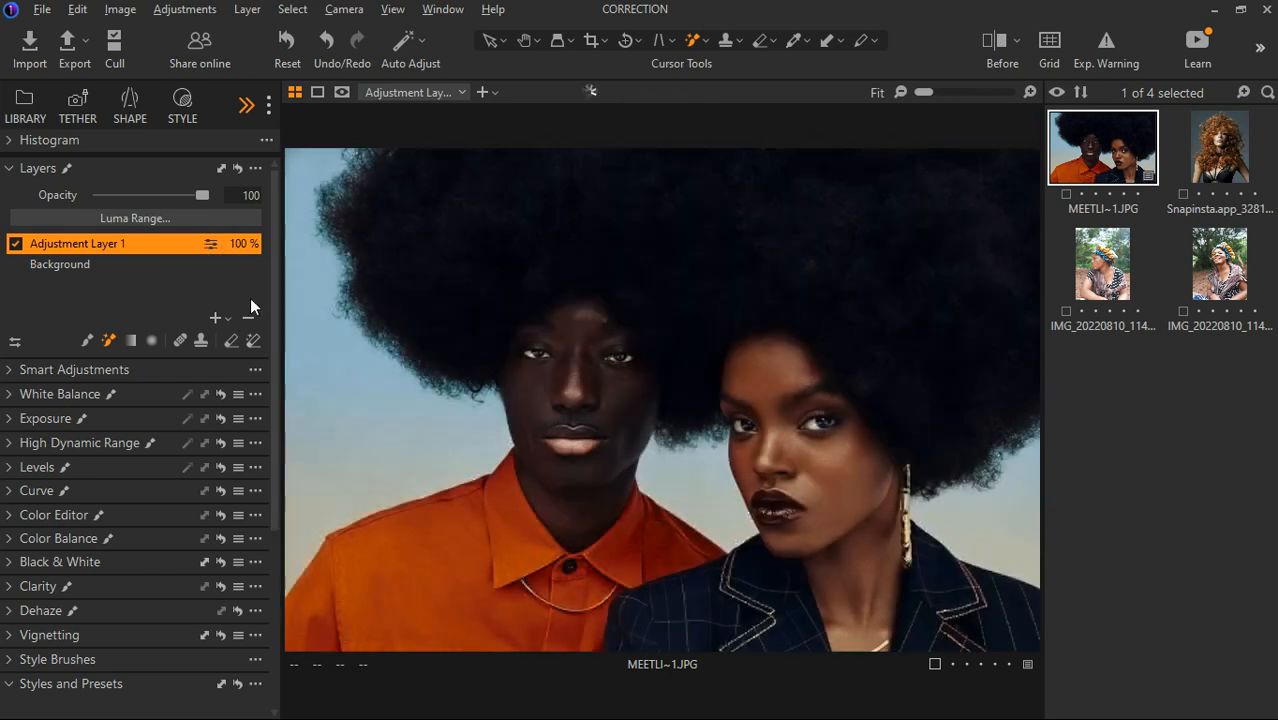
{"action": "left_click", "coordinate": [248, 317]}
- Add a new empty adjustment layer to the couple photo and delete it
{"action": "left_click", "coordinate": [228, 319]}
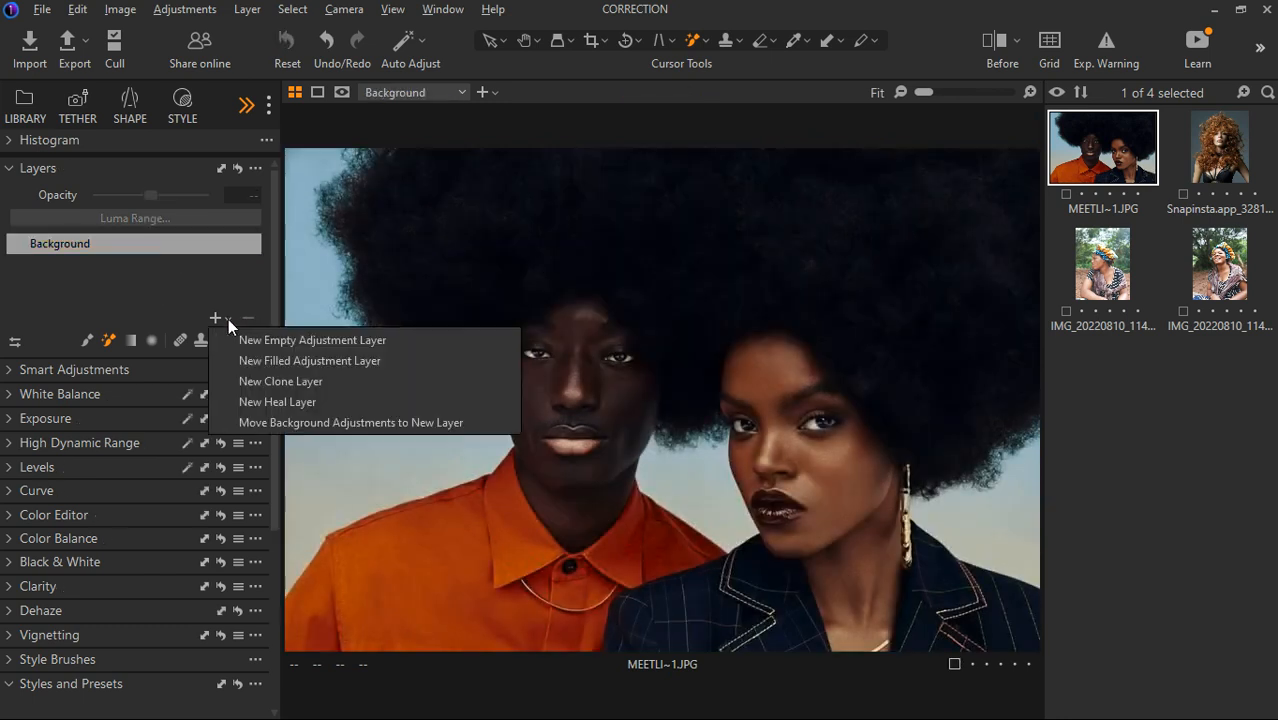
{"action": "left_click", "coordinate": [294, 340]}
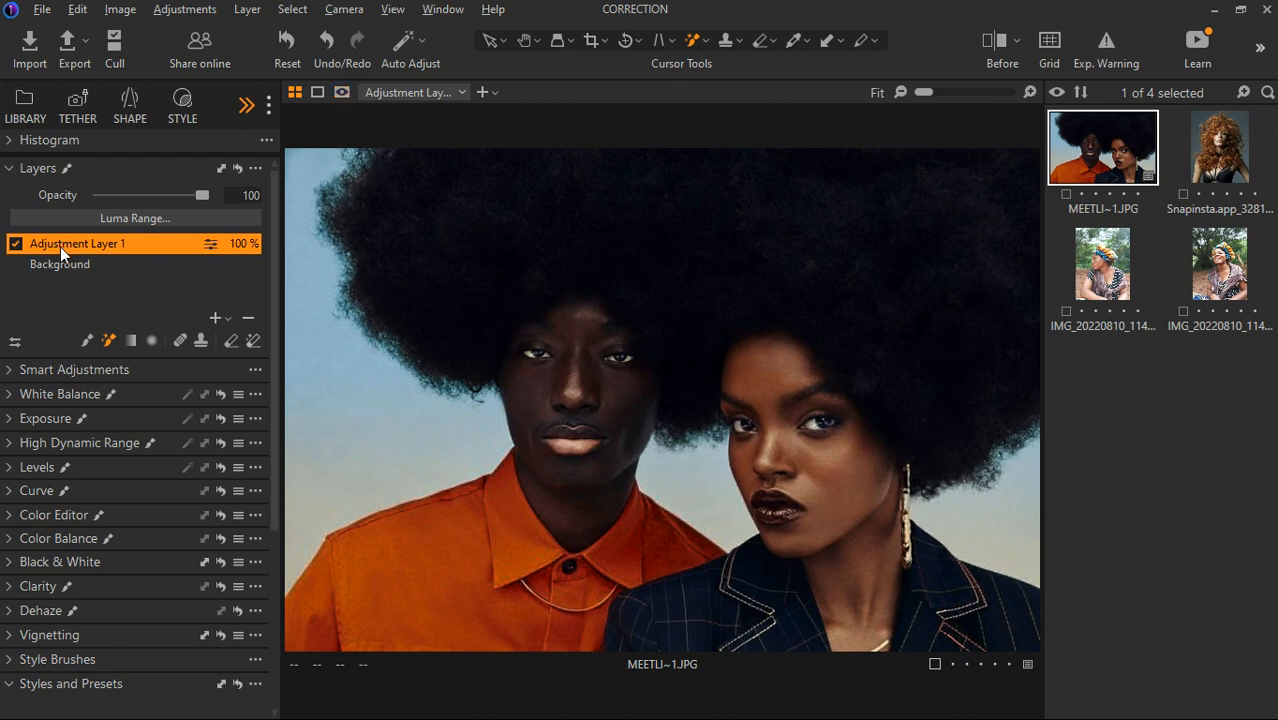
{"action": "left_click", "coordinate": [248, 319]}
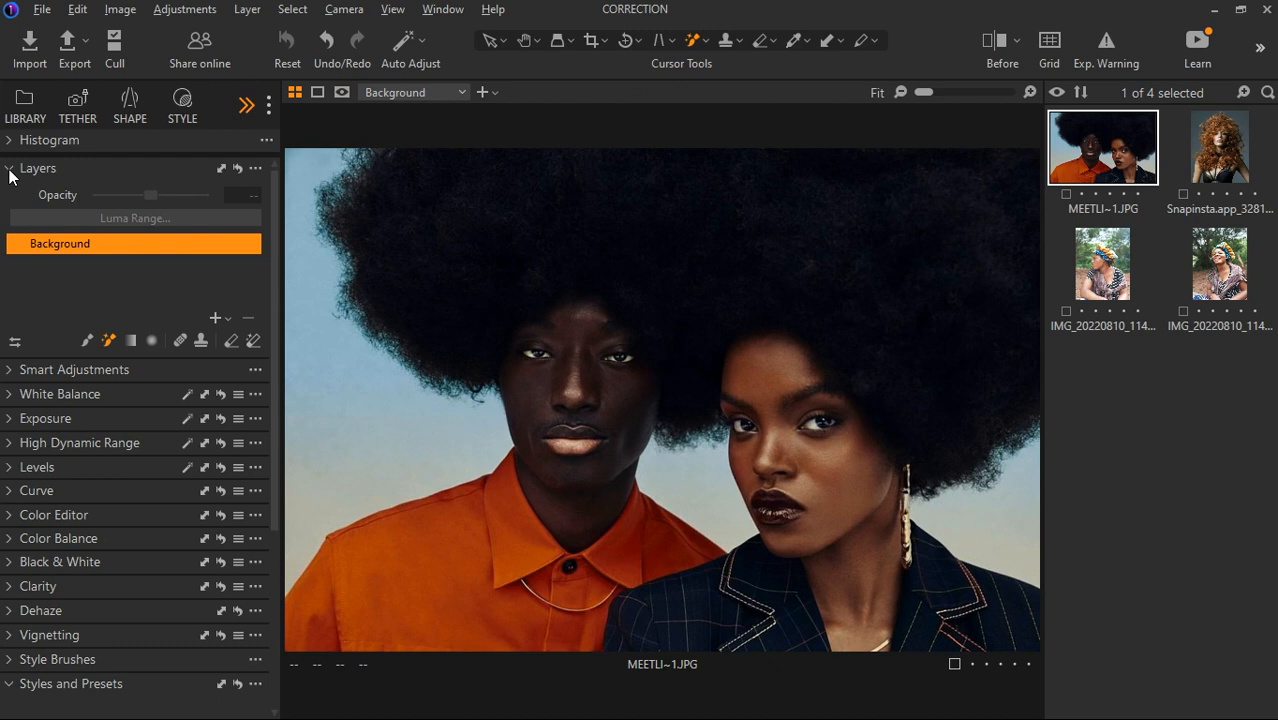
- Collapse the Layers tool and look through the Keystone, Crop, Select, Pan and Loupe cursor tools
{"action": "left_click", "coordinate": [9, 171]}
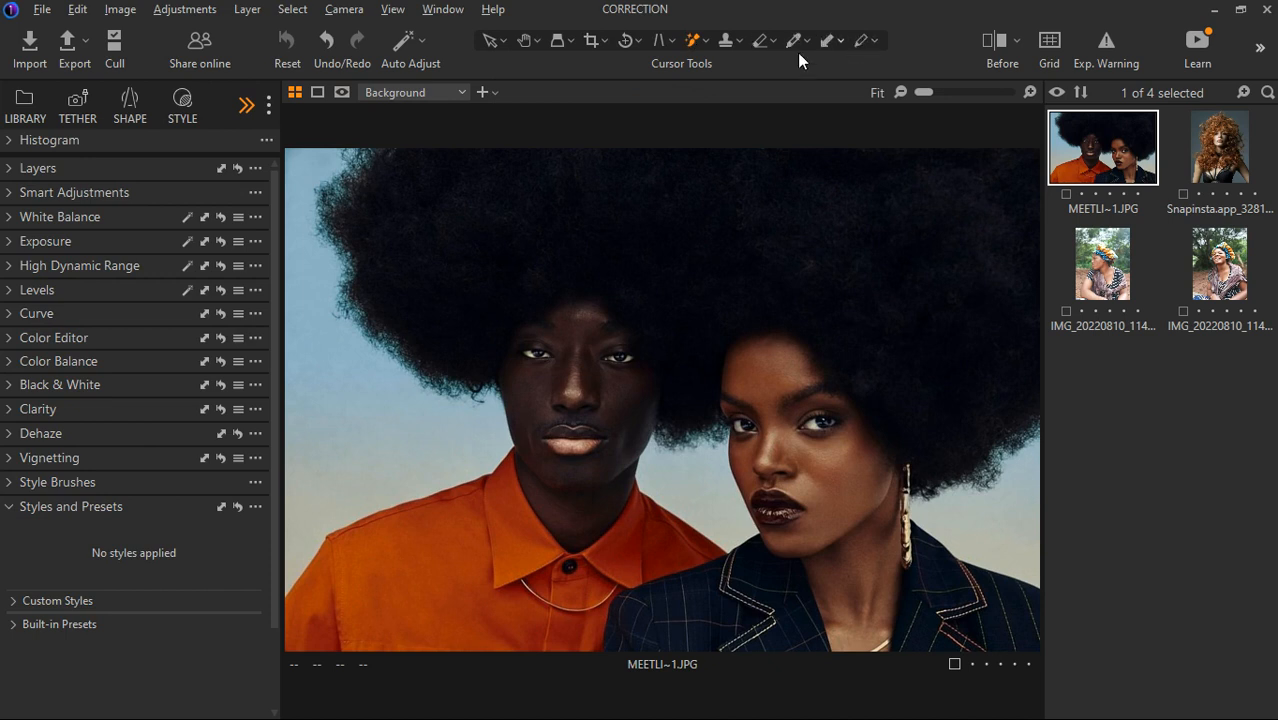
{"action": "left_click", "coordinate": [668, 41]}
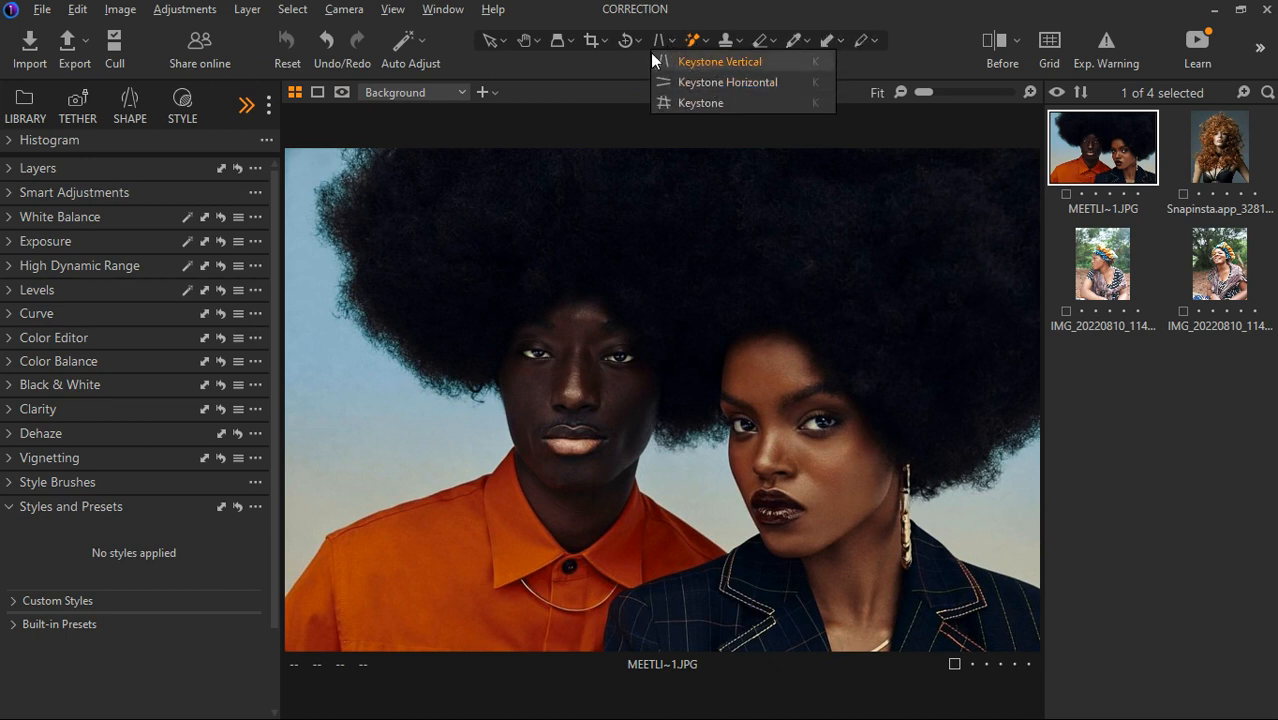
{"action": "left_click", "coordinate": [594, 40]}
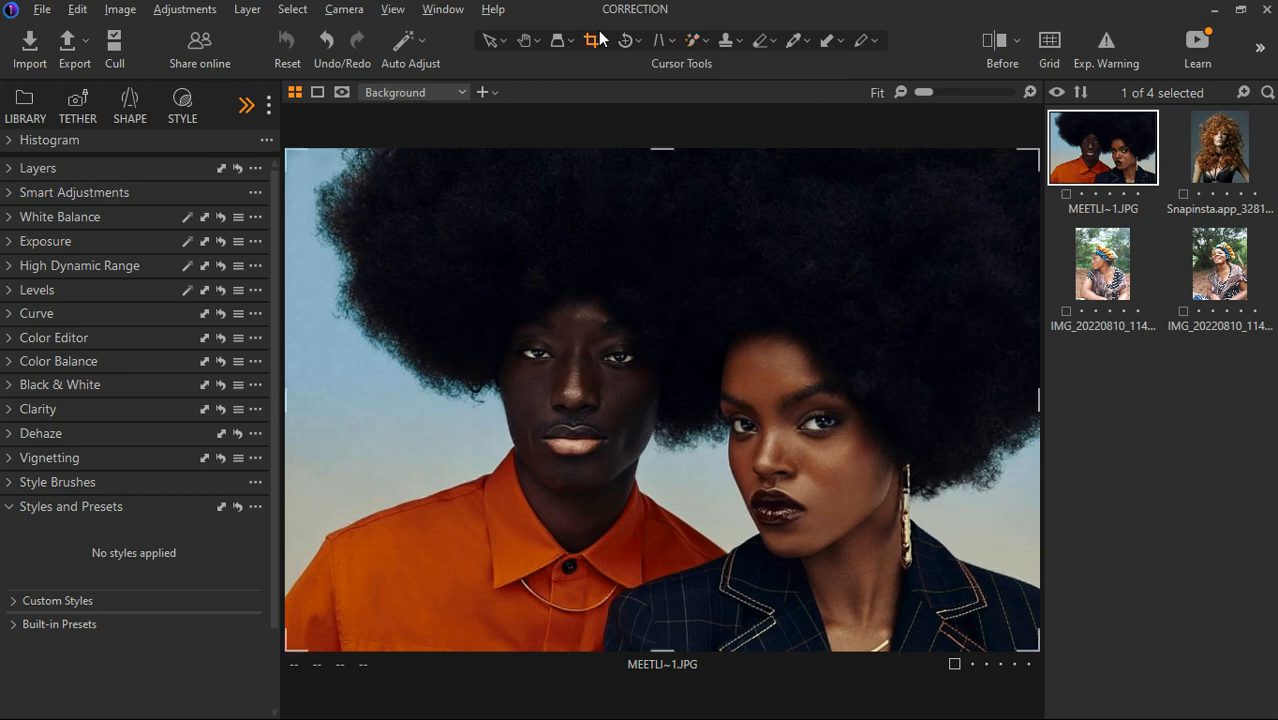
{"action": "left_click", "coordinate": [492, 41]}
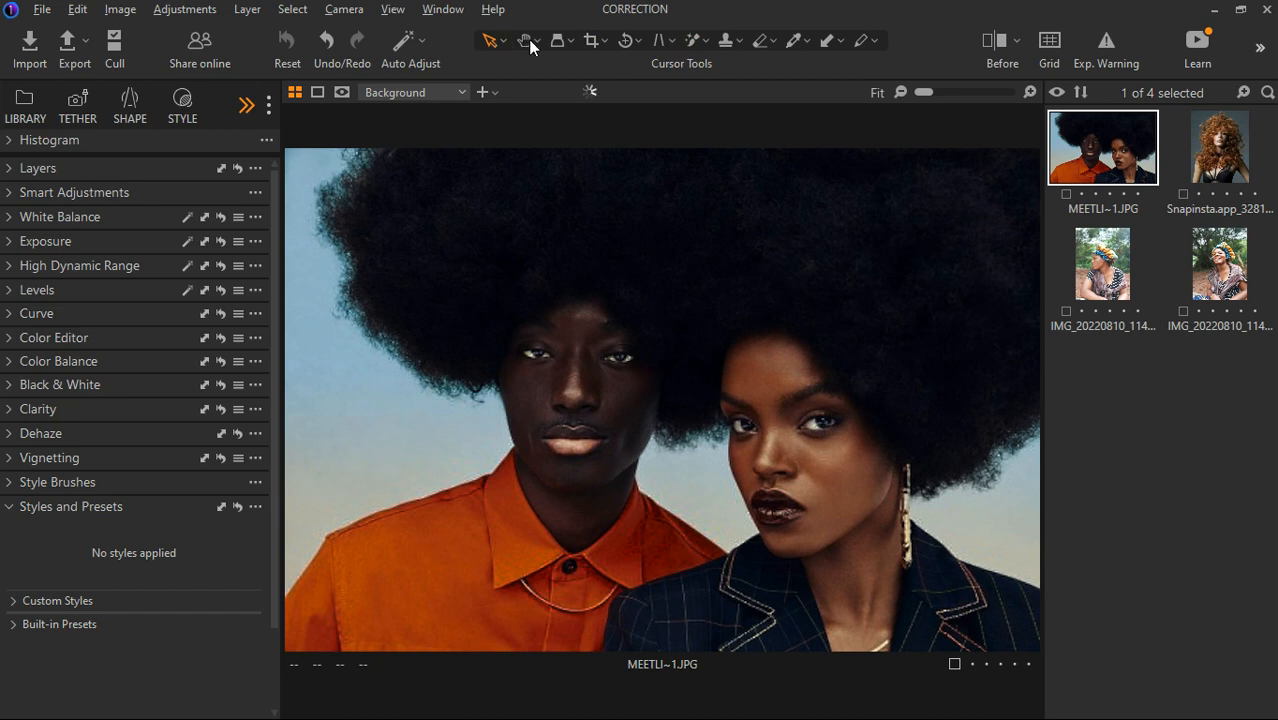
{"action": "left_click", "coordinate": [533, 40]}
{"action": "left_click", "coordinate": [535, 41]}
{"action": "left_click", "coordinate": [535, 41]}
{"action": "left_click", "coordinate": [569, 42]}
{"action": "left_click", "coordinate": [567, 41]}
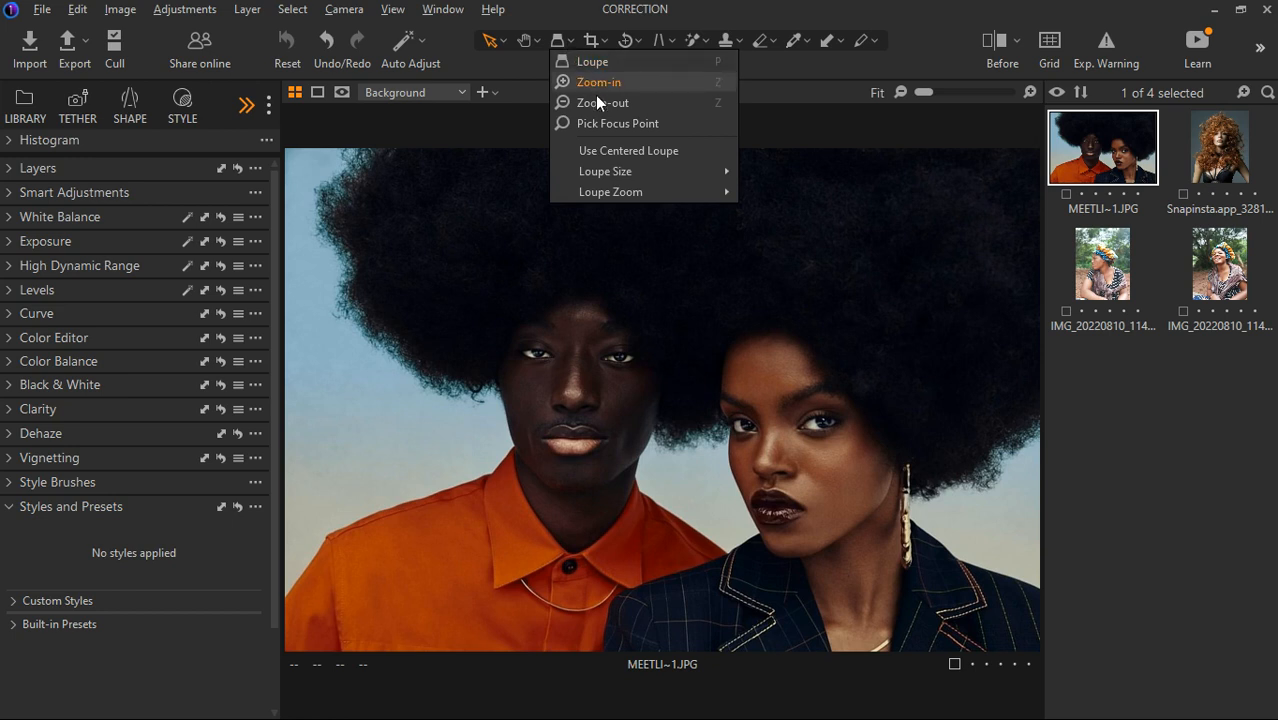
- Review the options of the heal and clone mask tools and the color picker cursor tools
{"action": "left_click", "coordinate": [739, 41]}
{"action": "left_click", "coordinate": [739, 41]}
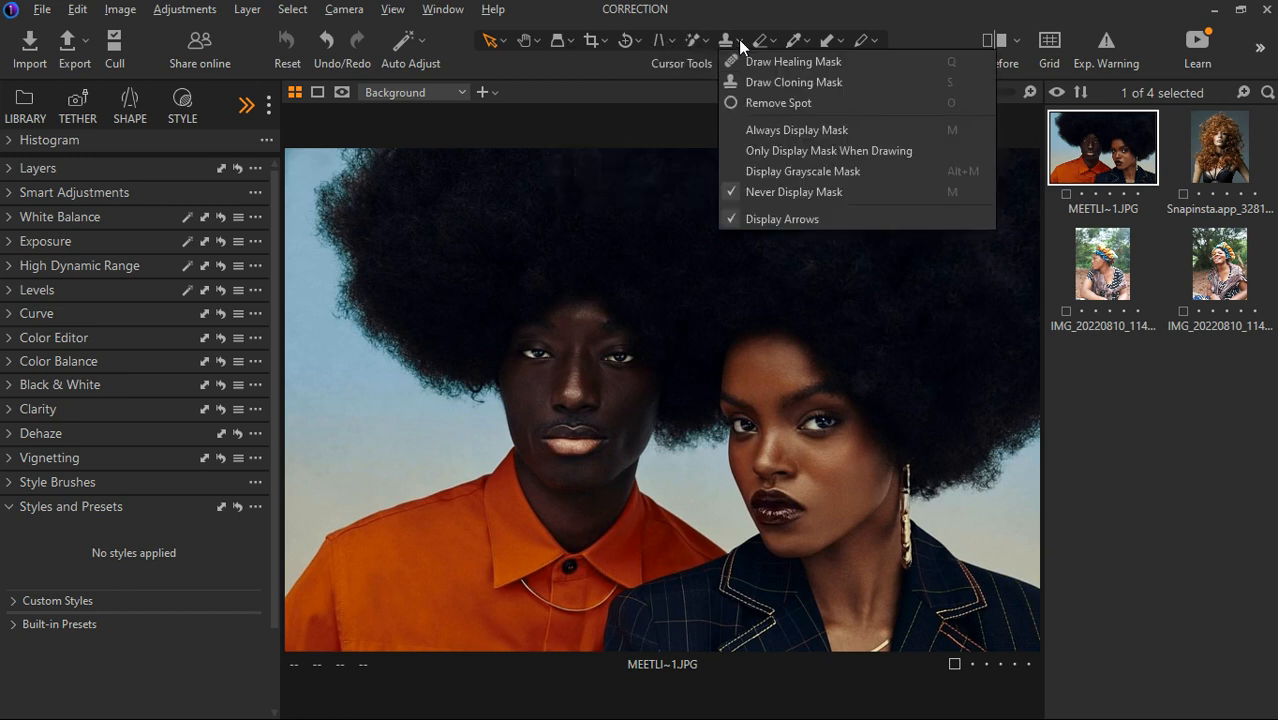
{"action": "left_click", "coordinate": [807, 41]}
{"action": "left_click", "coordinate": [807, 41]}
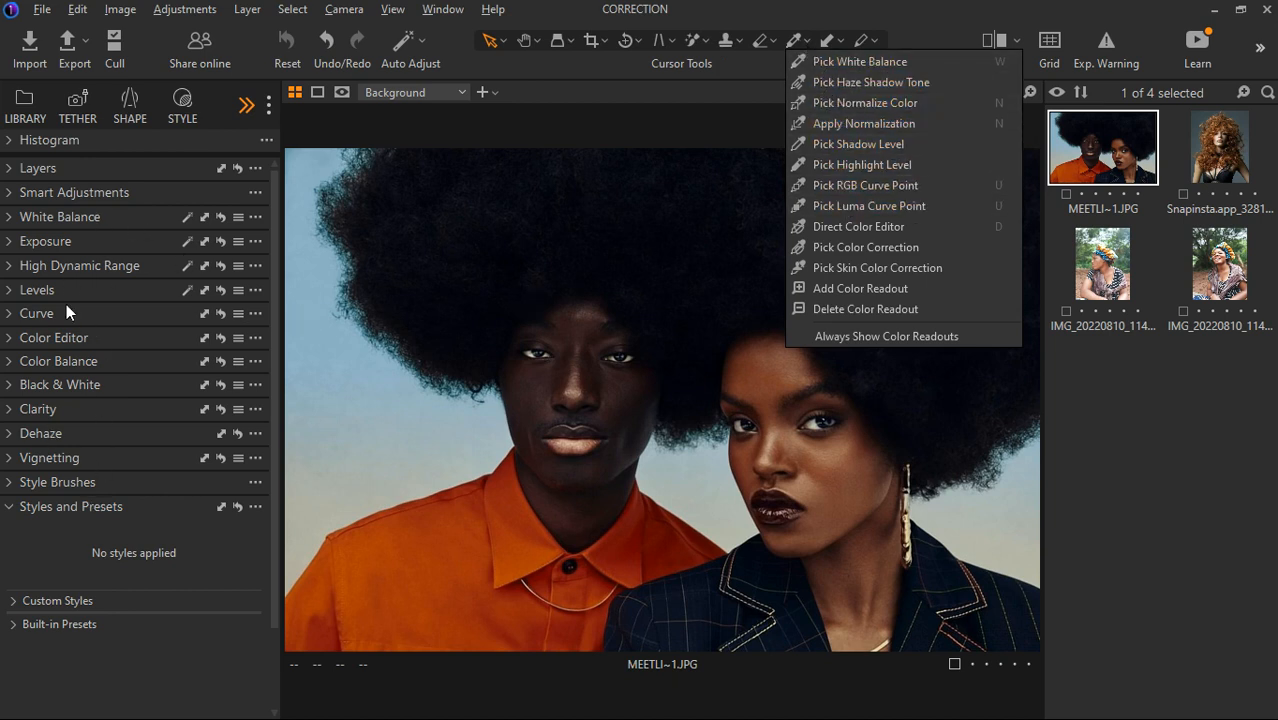
- Review the Copy Adjustments and Apply Adjustments options while switching between the couple photo and the red-haired woman's portrait
{"action": "left_click", "coordinate": [842, 42]}
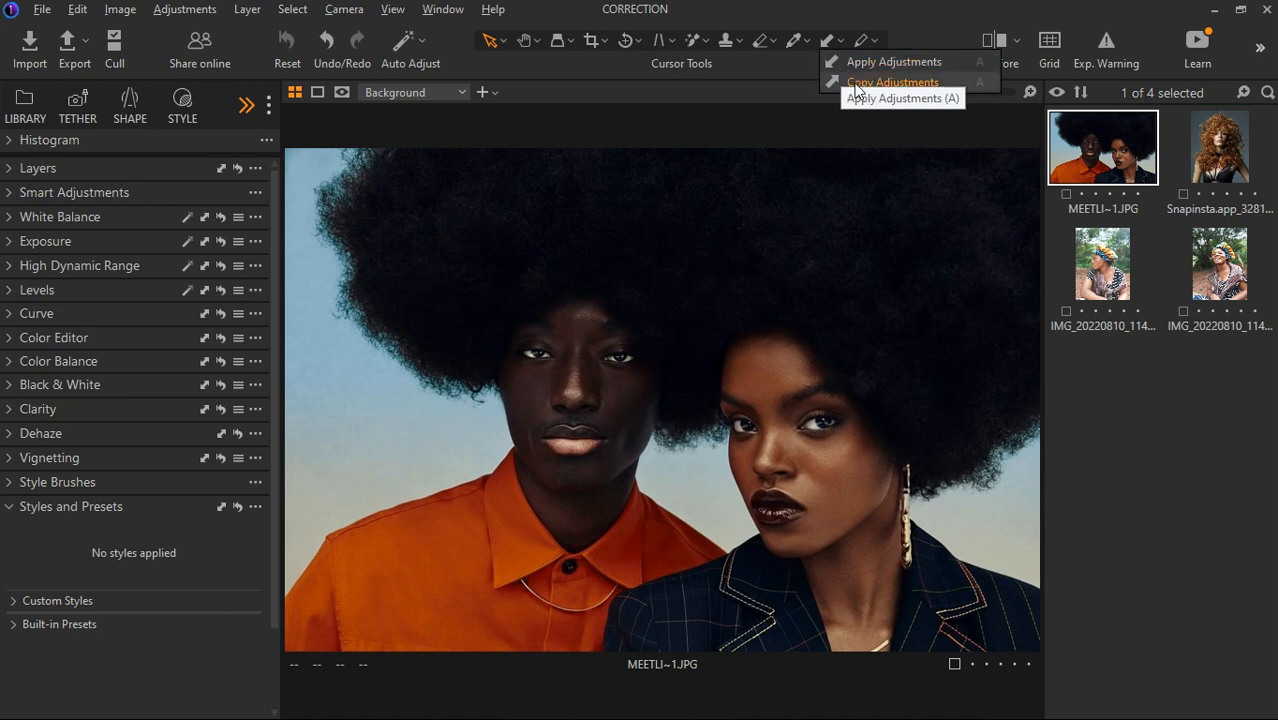
{"action": "left_click", "coordinate": [1196, 168]}
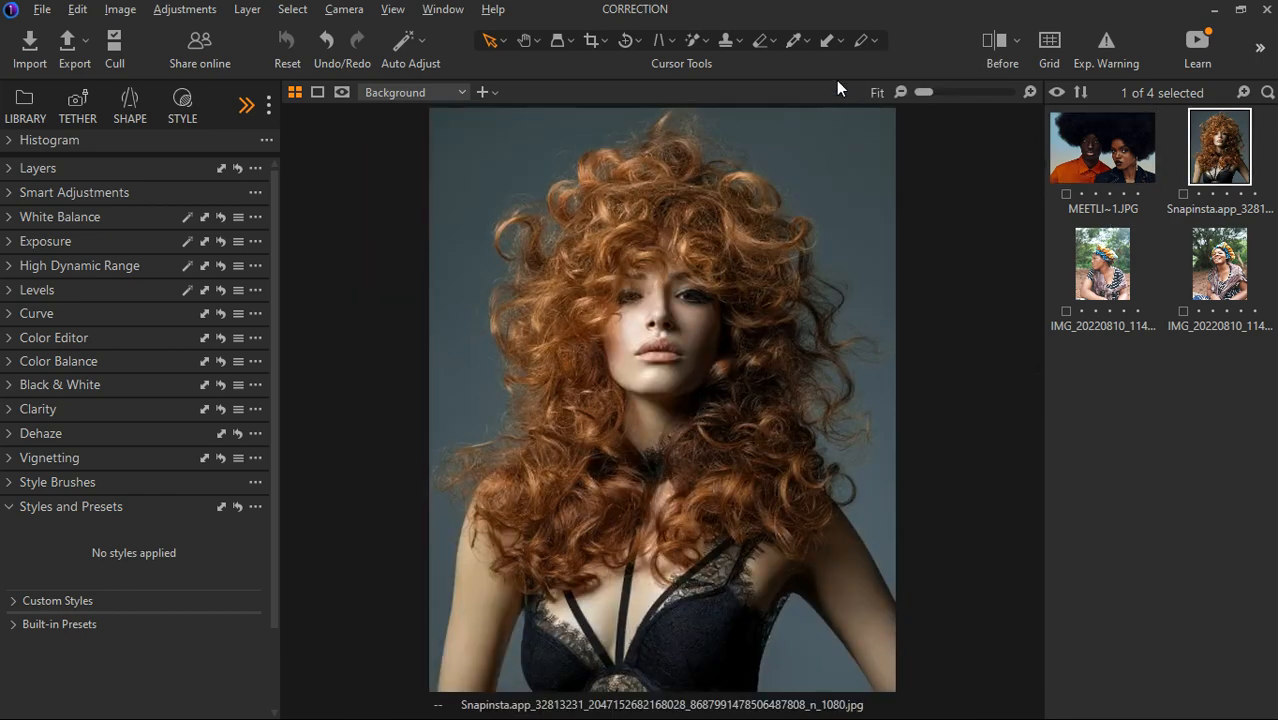
{"action": "left_click", "coordinate": [838, 44]}
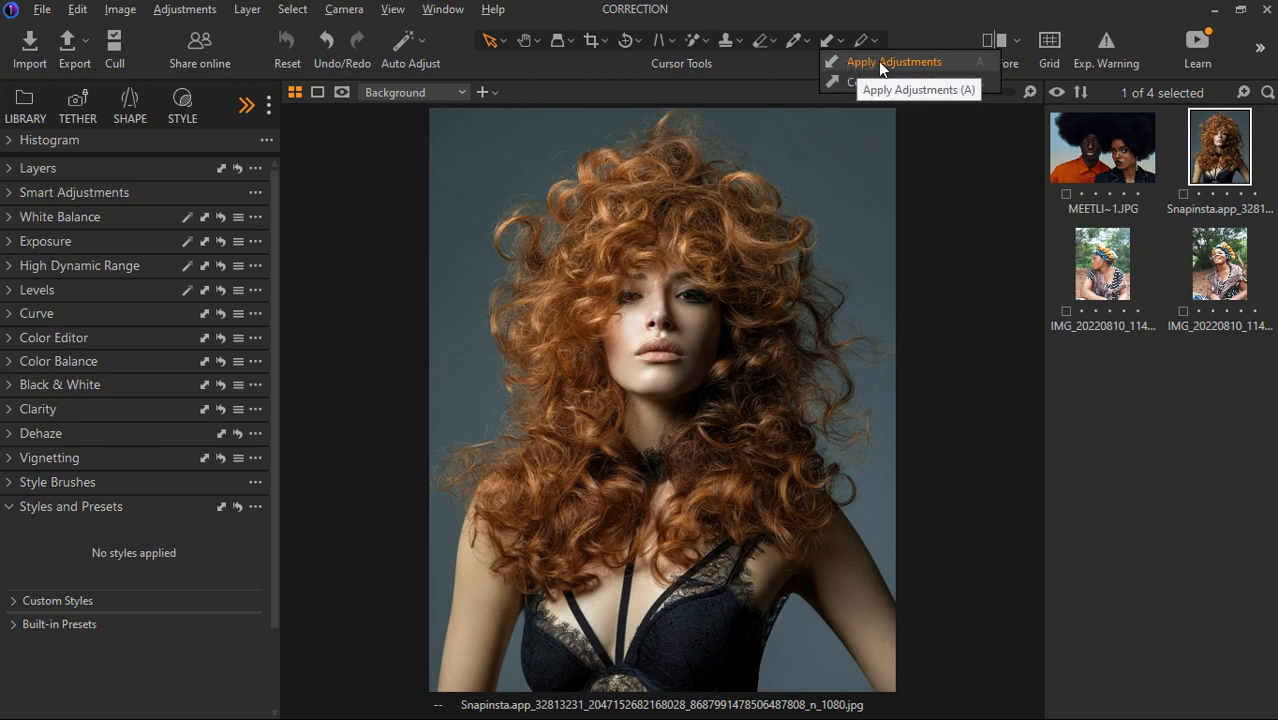
{"action": "left_click", "coordinate": [1101, 160]}
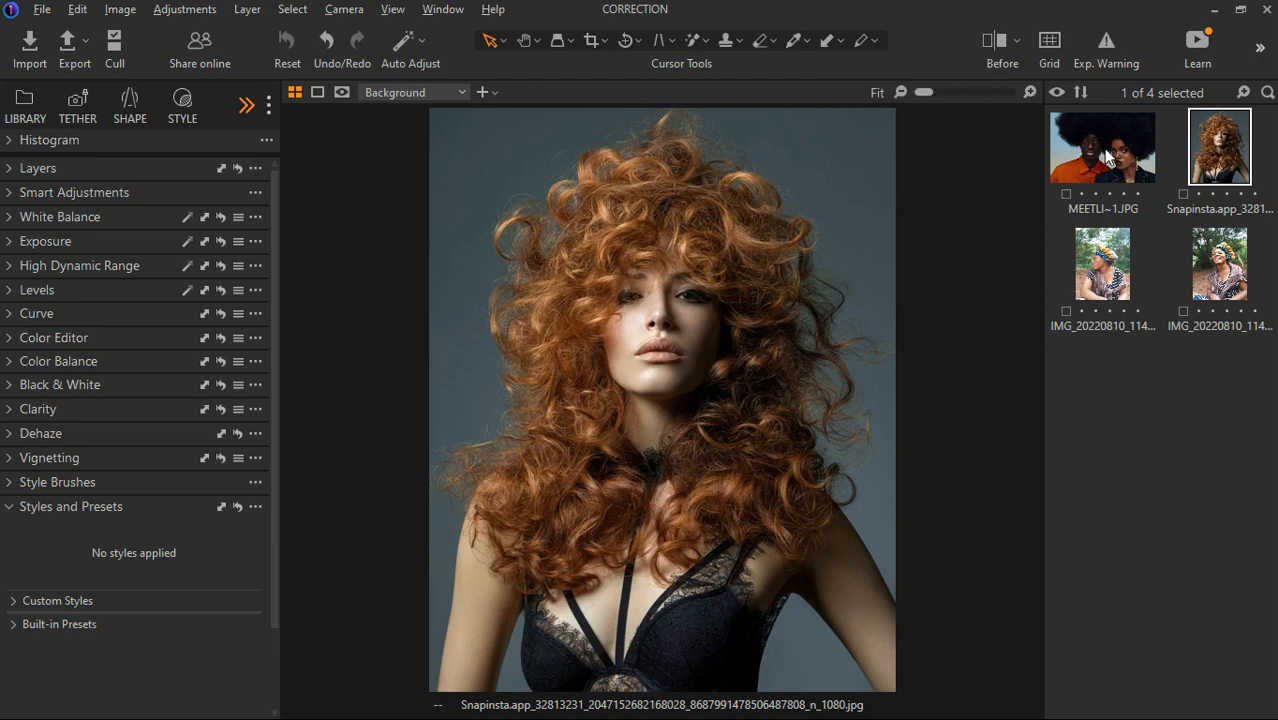
{"action": "left_click", "coordinate": [1103, 148]}
{"action": "left_click", "coordinate": [1244, 152]}
{"action": "left_click", "coordinate": [1100, 172]}
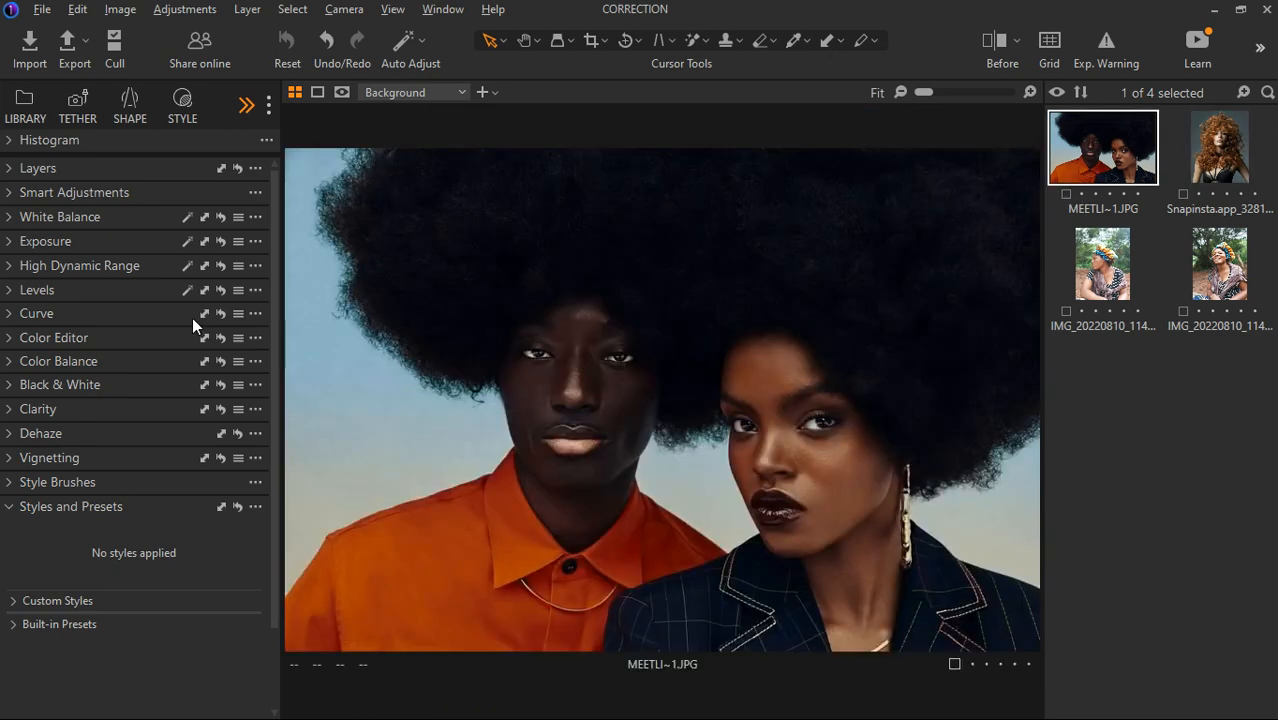
- Try picking the white balance from the woman's cheek in the couple photo, undo it and collapse White Balance
{"action": "left_click", "coordinate": [8, 219]}
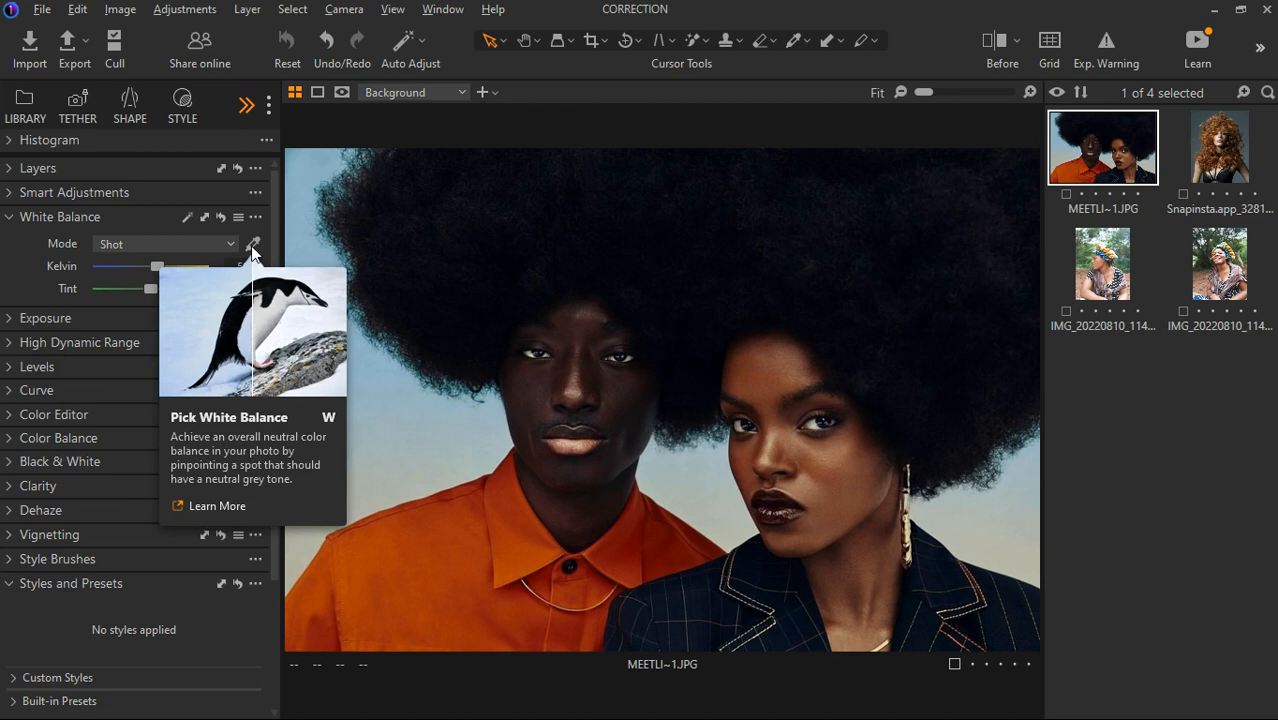
{"action": "left_click", "coordinate": [252, 246]}
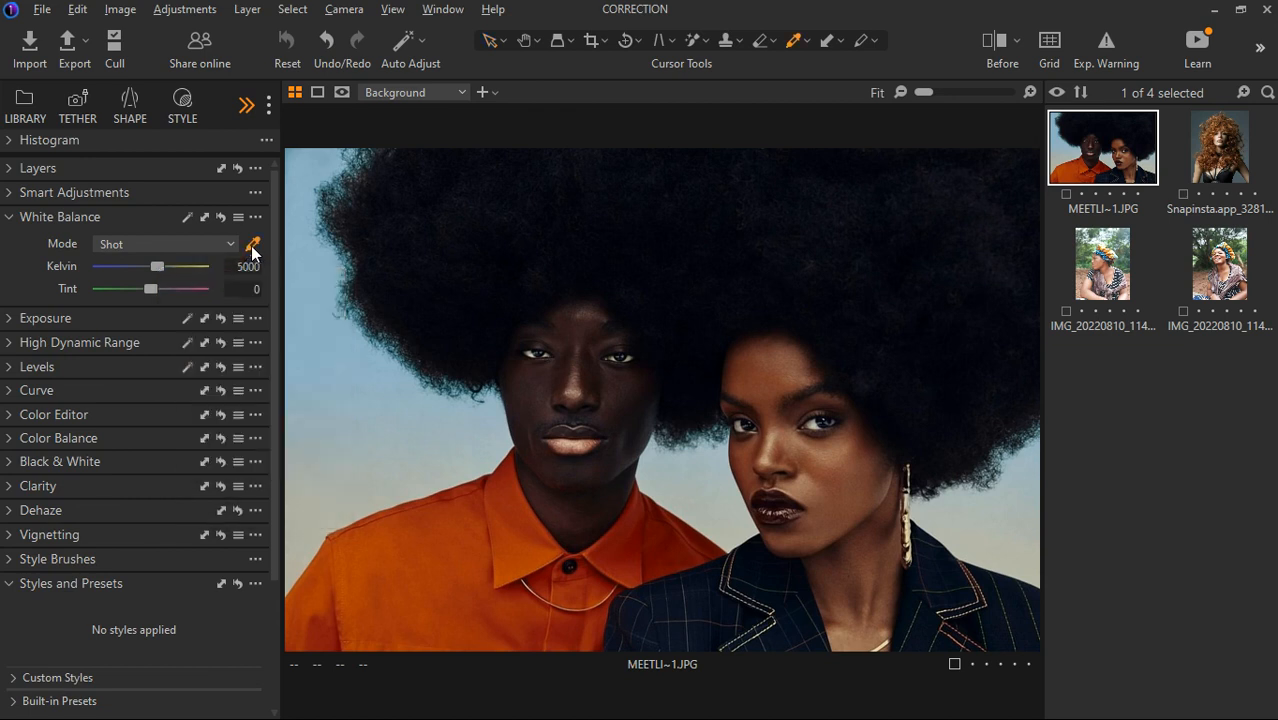
{"action": "left_click", "coordinate": [829, 437]}
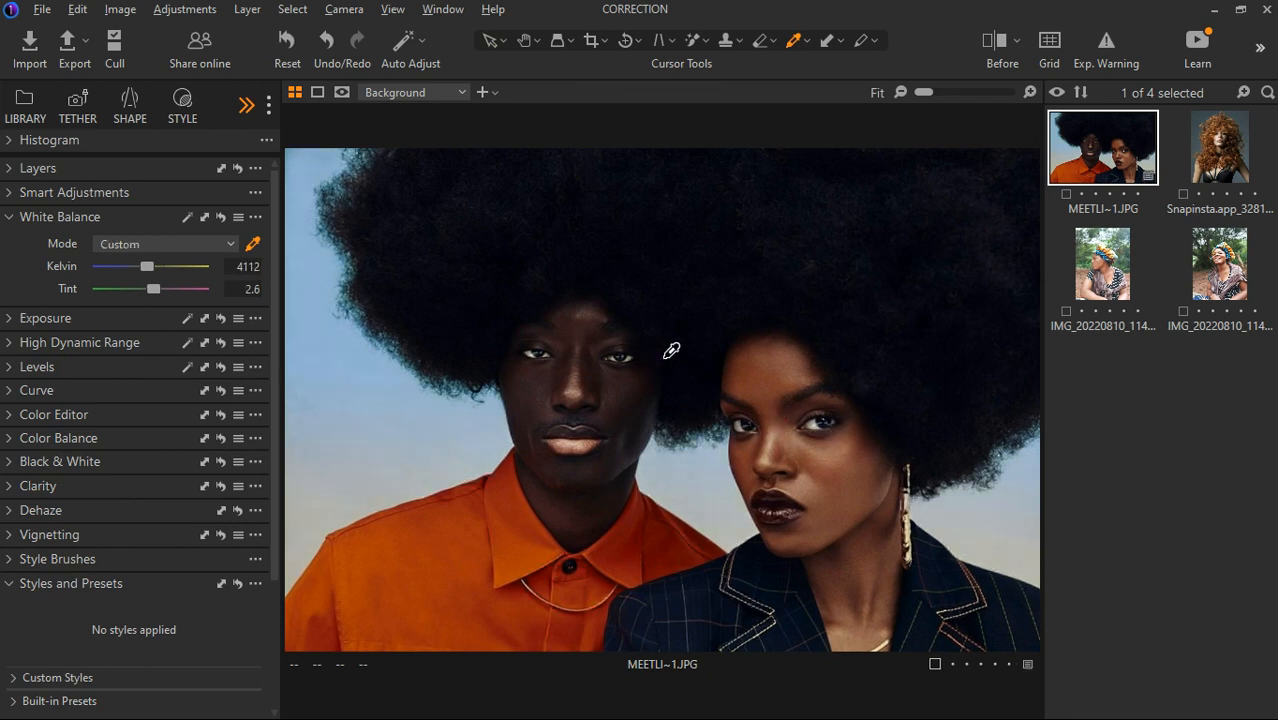
{"action": "key", "text": "ctrl+z"}
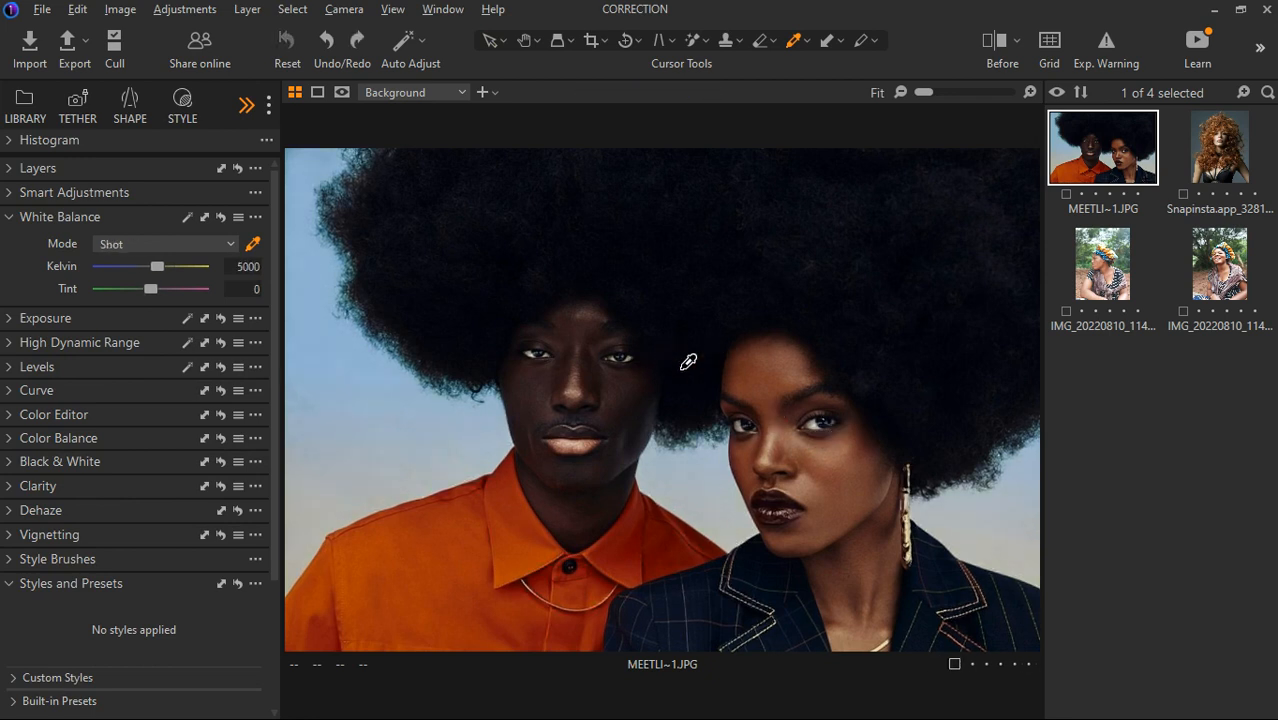
{"action": "left_click", "coordinate": [9, 220]}
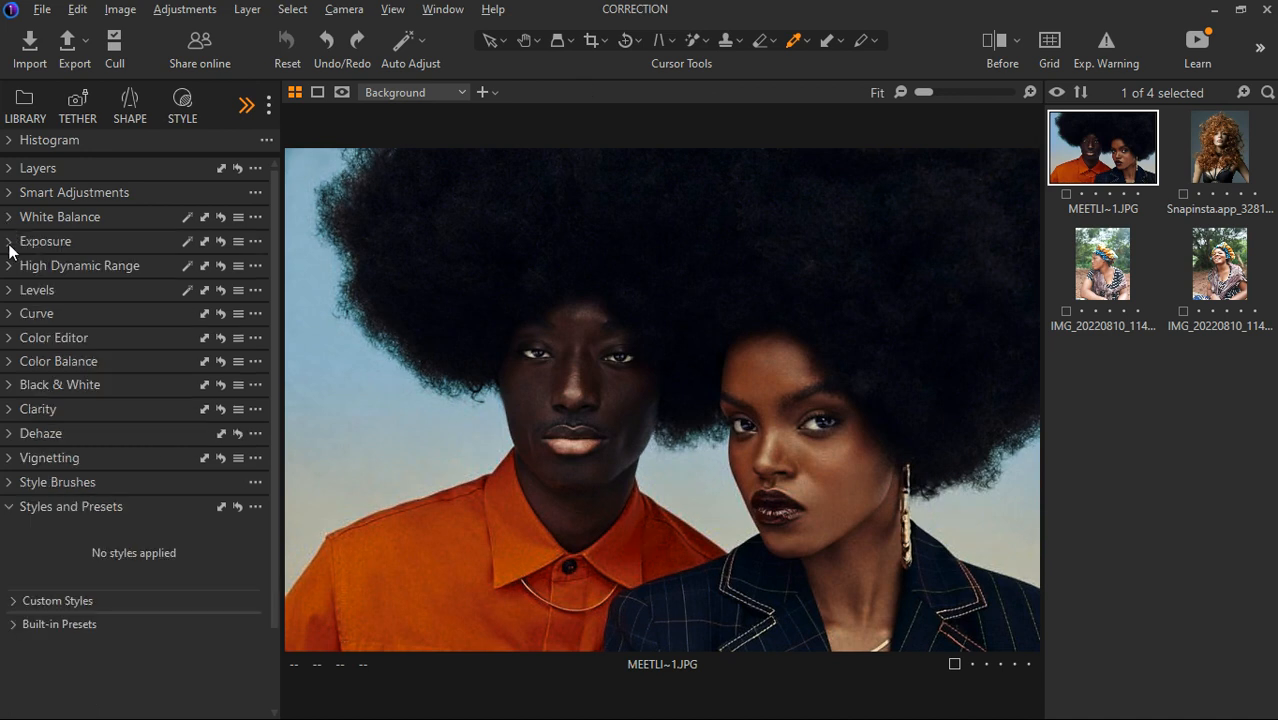
- Expand the Exposure and High Dynamic Range tools and display the photo IMG_20220810_114001.jpg for editing
{"action": "left_click", "coordinate": [9, 242]}
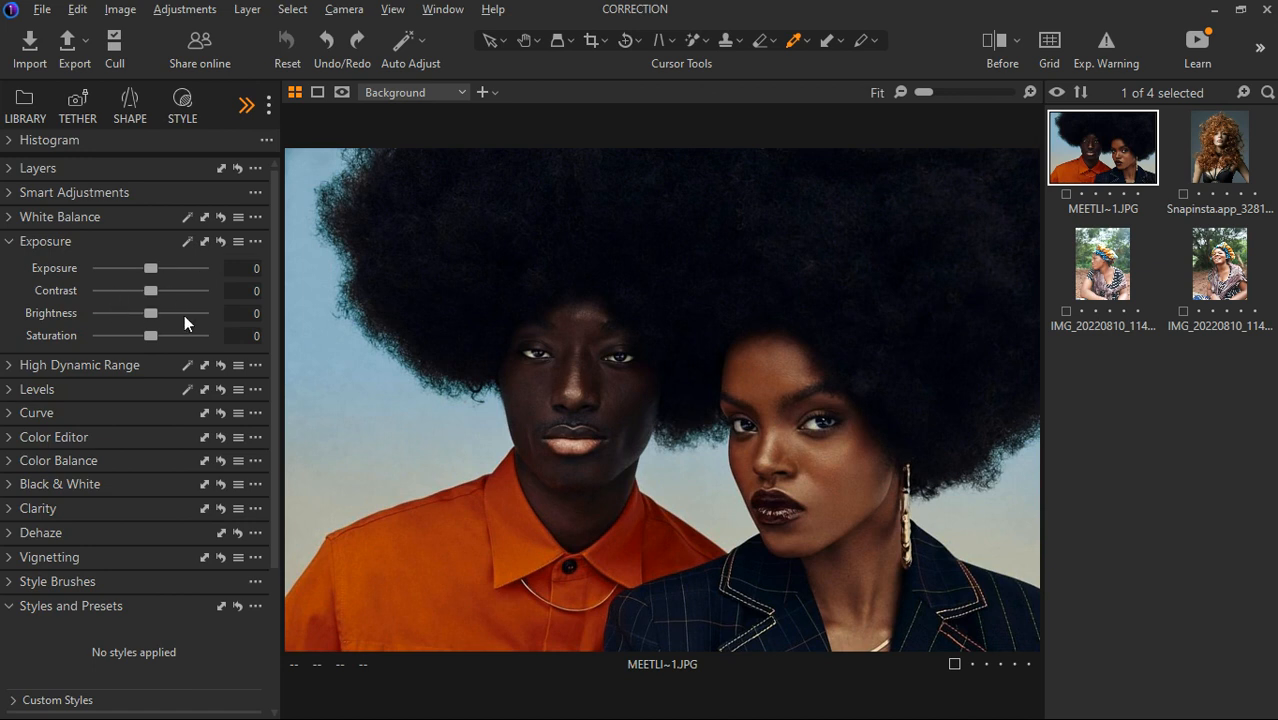
{"action": "left_click", "coordinate": [10, 368]}
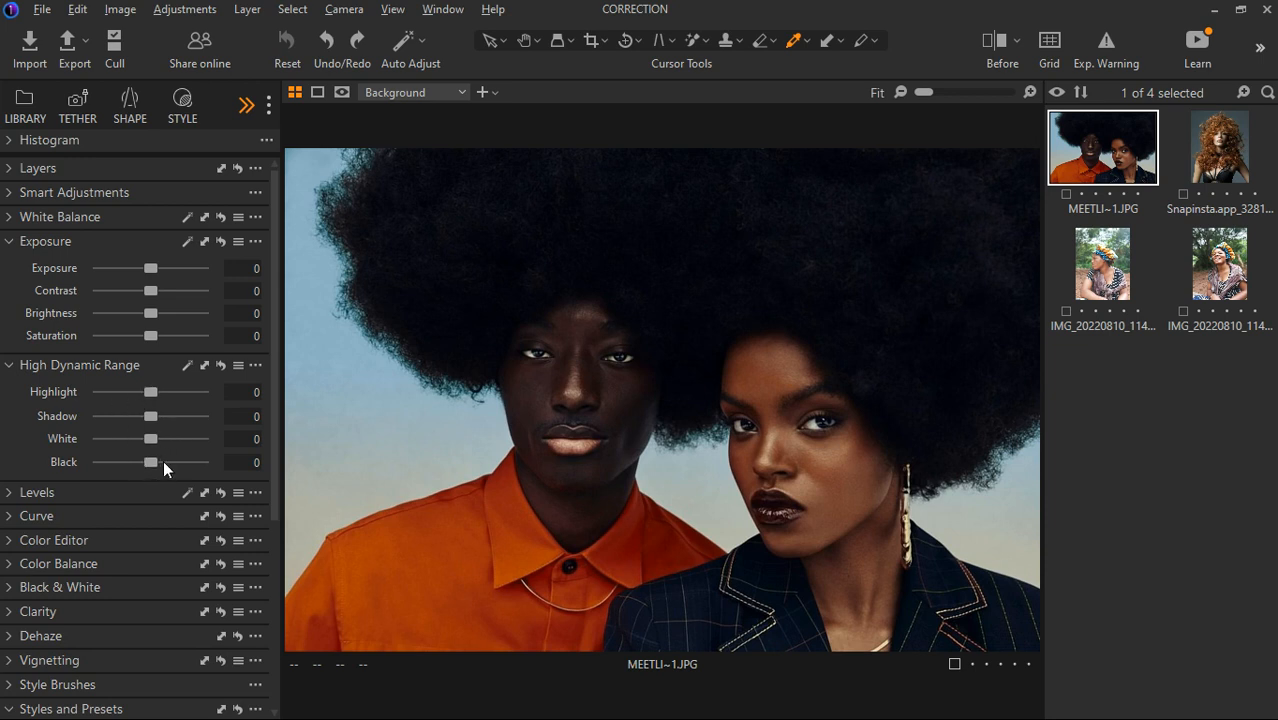
{"action": "left_click", "coordinate": [1121, 264]}
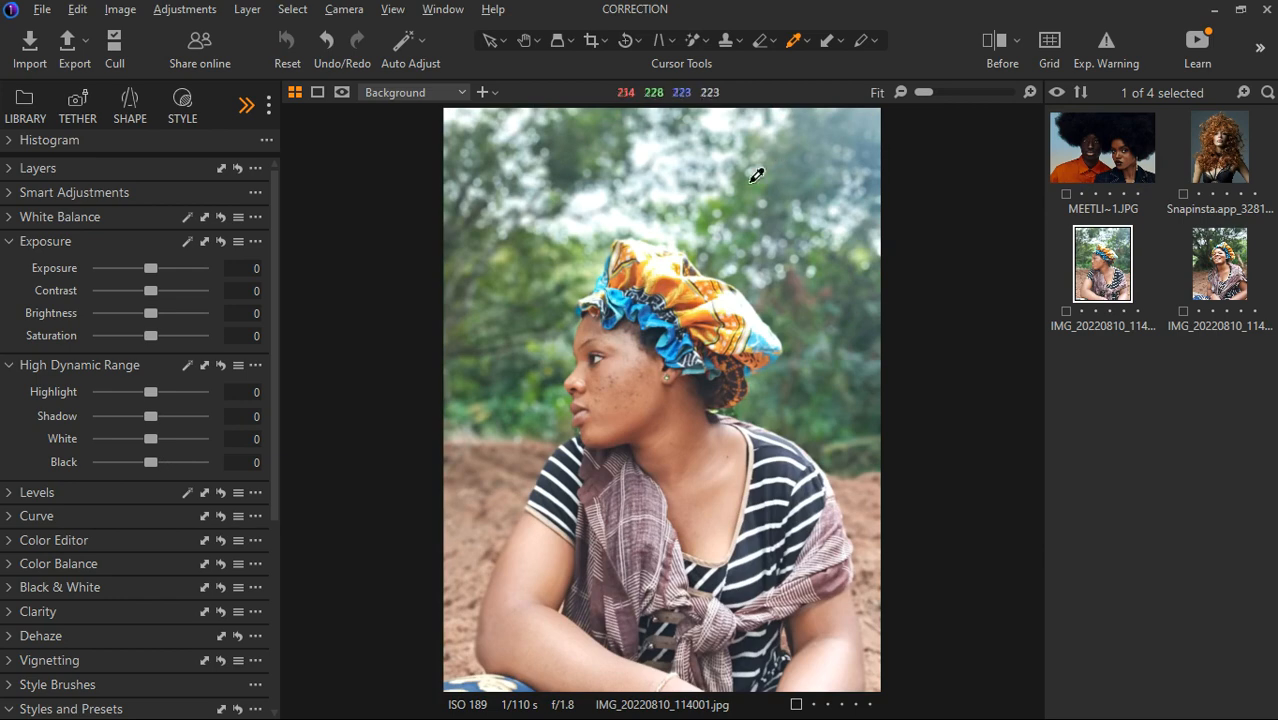
{"action": "left_click", "coordinate": [1225, 268]}
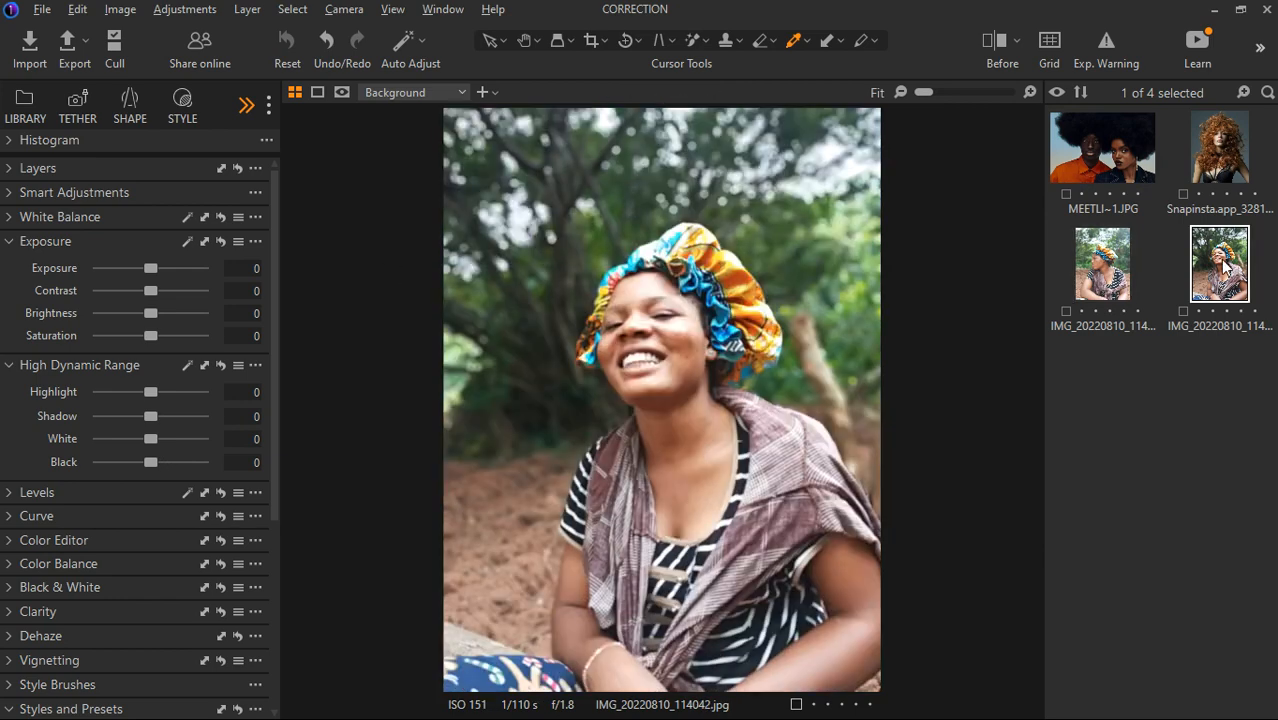
{"action": "left_click", "coordinate": [1104, 263]}
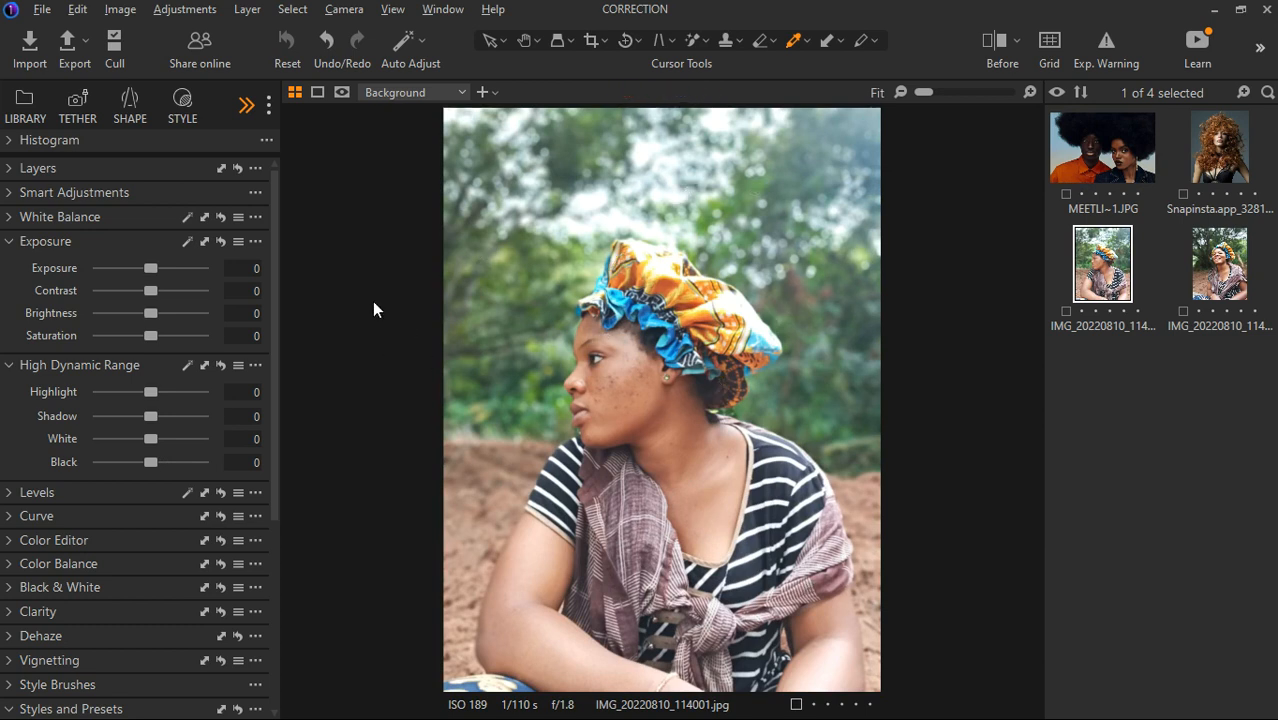
- Try out the Exposure, Contrast, Brightness and Saturation adjustments of the Exposure tool, resetting each to 0
{"action": "mouse_move", "coordinate": [149, 268]}
{"action": "left_mouse_down"}
{"action": "mouse_move", "coordinate": [116, 268]}
{"action": "mouse_move", "coordinate": [173, 268]}
{"action": "mouse_move", "coordinate": [155, 268]}
{"action": "left_mouse_up"}
{"action": "double_click", "coordinate": [155, 268]}
{"action": "left_click_drag", "start_coordinate": [153, 291], "coordinate": [142, 317]}
{"action": "double_click", "coordinate": [148, 300]}
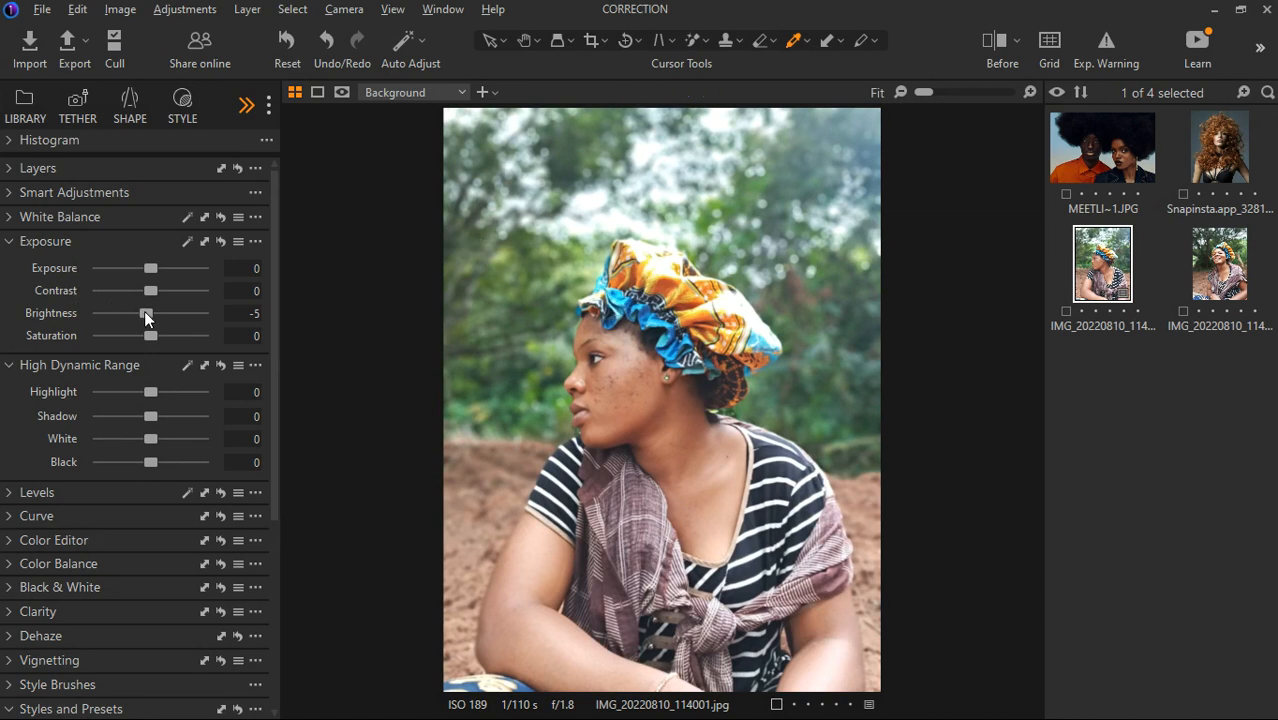
{"action": "double_click", "coordinate": [146, 313]}
{"action": "mouse_move", "coordinate": [150, 334]}
{"action": "left_mouse_down"}
{"action": "mouse_move", "coordinate": [70, 333]}
{"action": "mouse_move", "coordinate": [187, 337]}
{"action": "mouse_move", "coordinate": [145, 338]}
{"action": "left_mouse_up"}
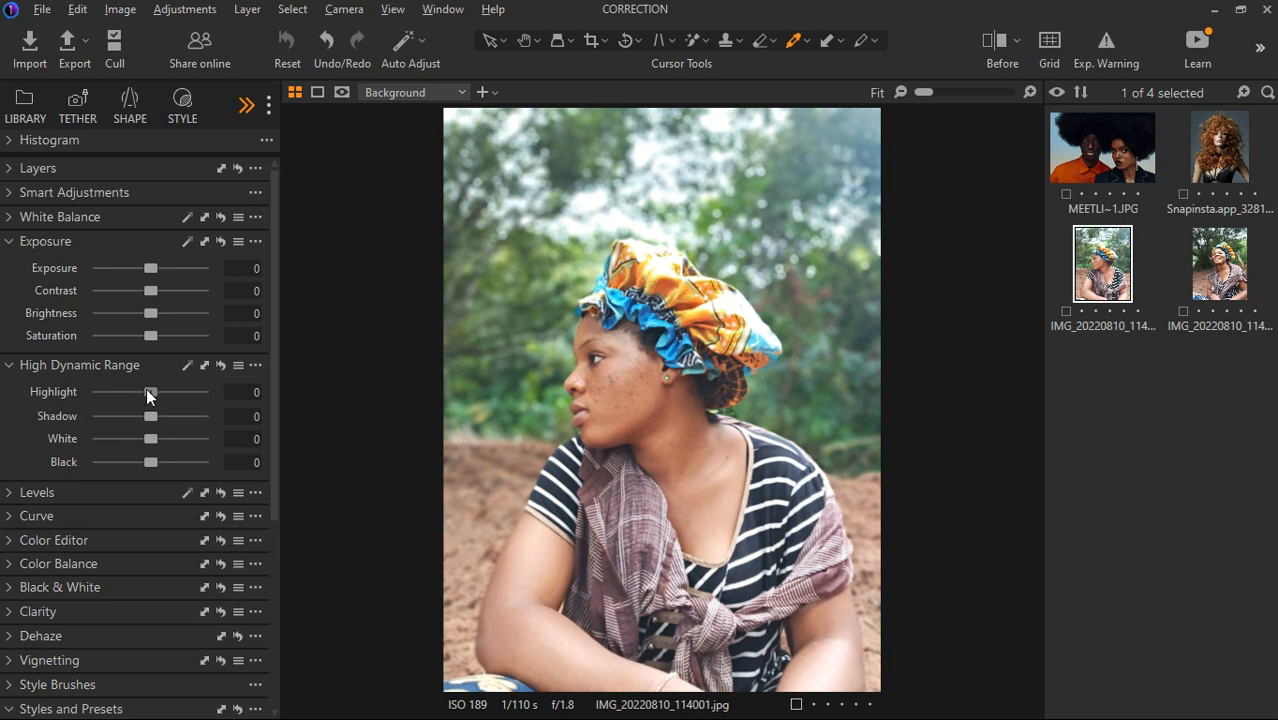
- Try the High Dynamic Range adjustments, including Highlight 100, White -100, Black and Shadow -53, resetting each to 0
{"action": "left_click_drag", "start_coordinate": [151, 391], "coordinate": [99, 391]}
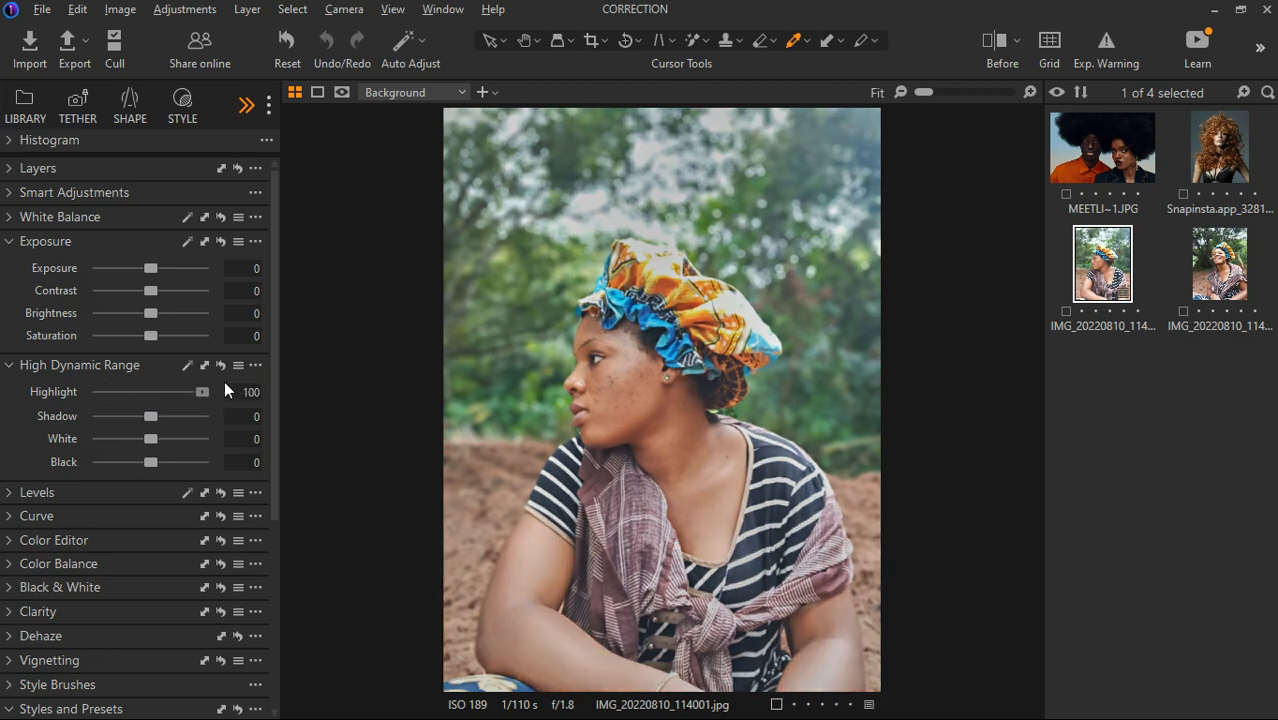
{"action": "left_click_drag", "start_coordinate": [224, 381], "coordinate": [74, 437]}
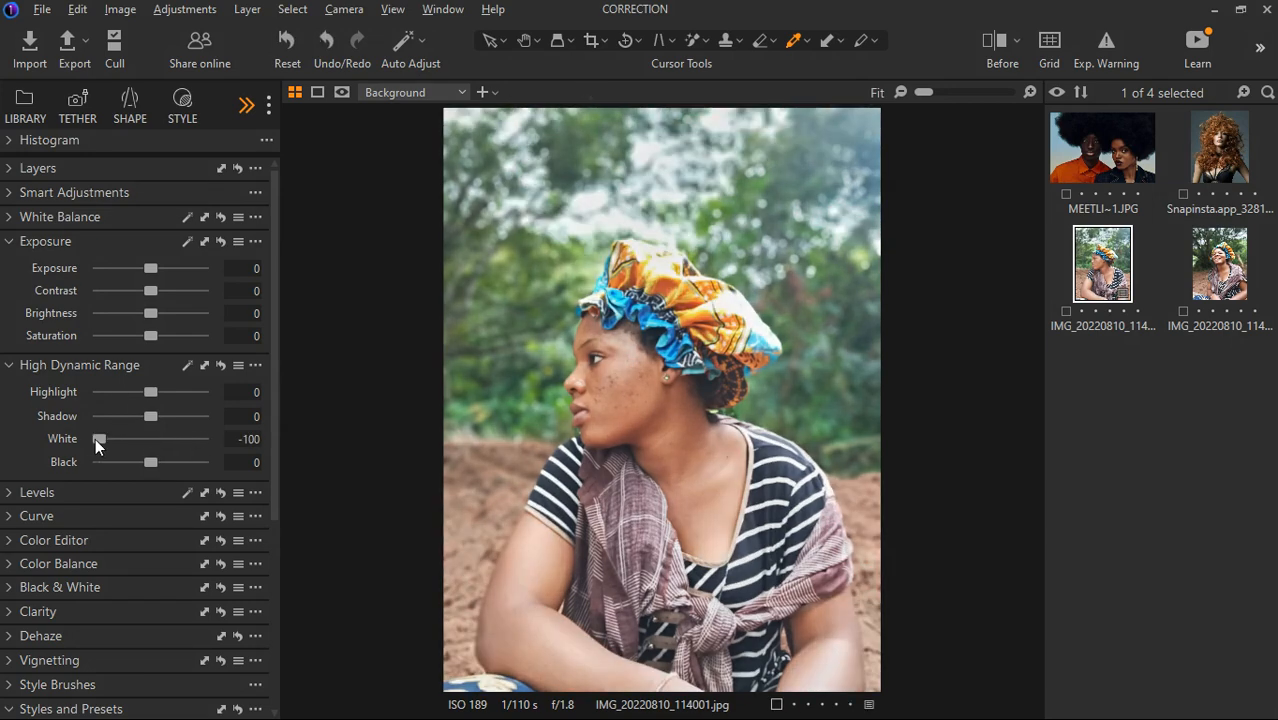
{"action": "double_click", "coordinate": [97, 440]}
{"action": "left_click_drag", "start_coordinate": [148, 462], "coordinate": [116, 461]}
{"action": "double_click", "coordinate": [116, 461]}
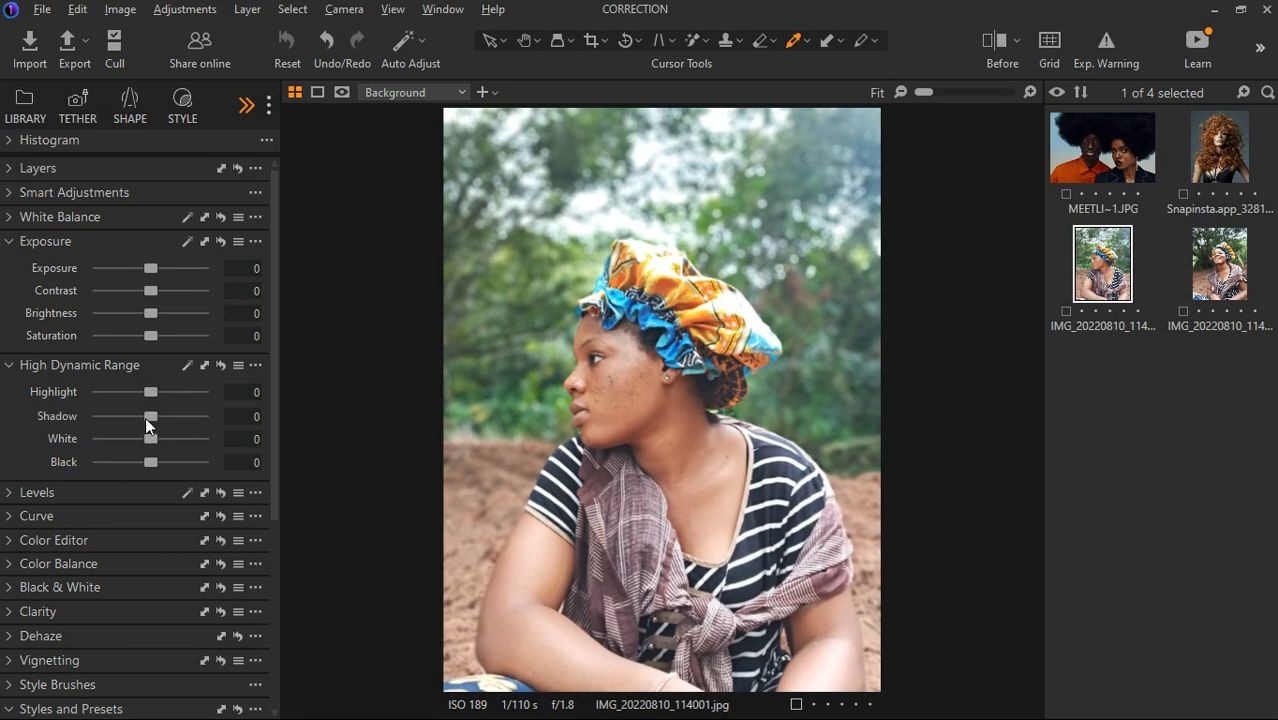
{"action": "mouse_move", "coordinate": [145, 417]}
{"action": "left_mouse_down"}
{"action": "mouse_move", "coordinate": [200, 417]}
{"action": "mouse_move", "coordinate": [55, 432]}
{"action": "mouse_move", "coordinate": [58, 421]}
{"action": "mouse_move", "coordinate": [127, 423]}
{"action": "left_mouse_up"}
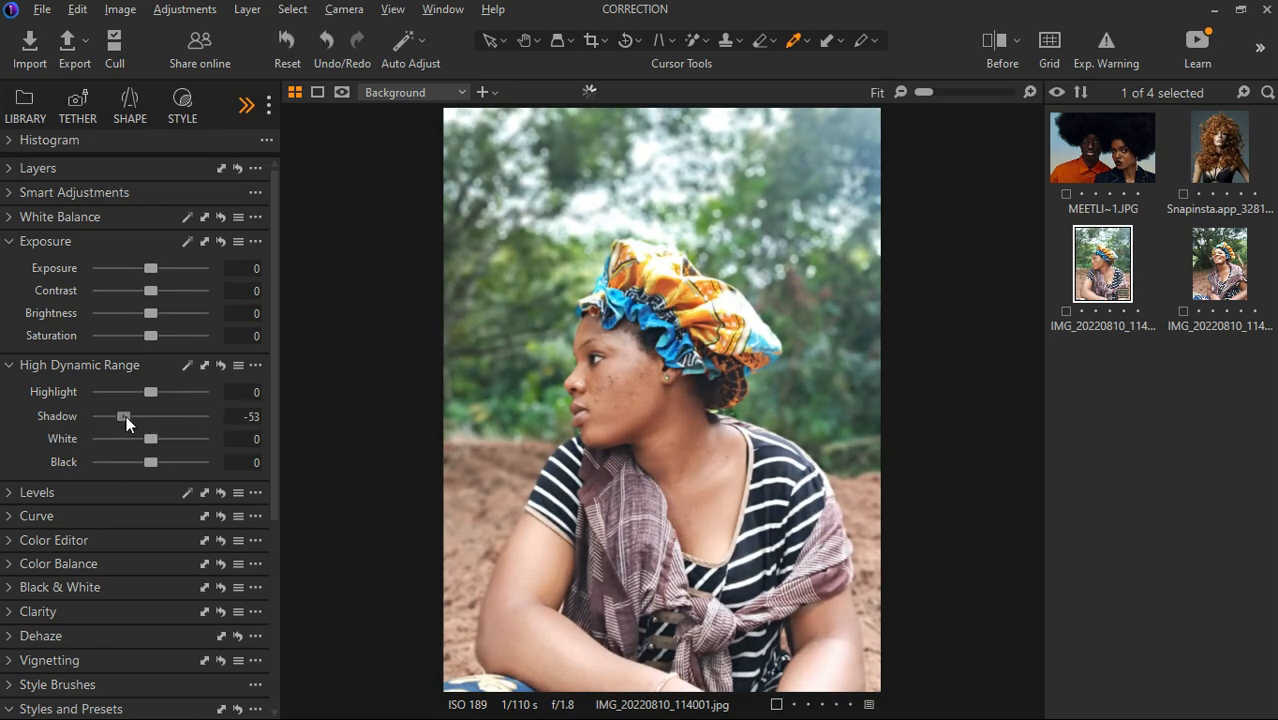
{"action": "double_click", "coordinate": [125, 420]}
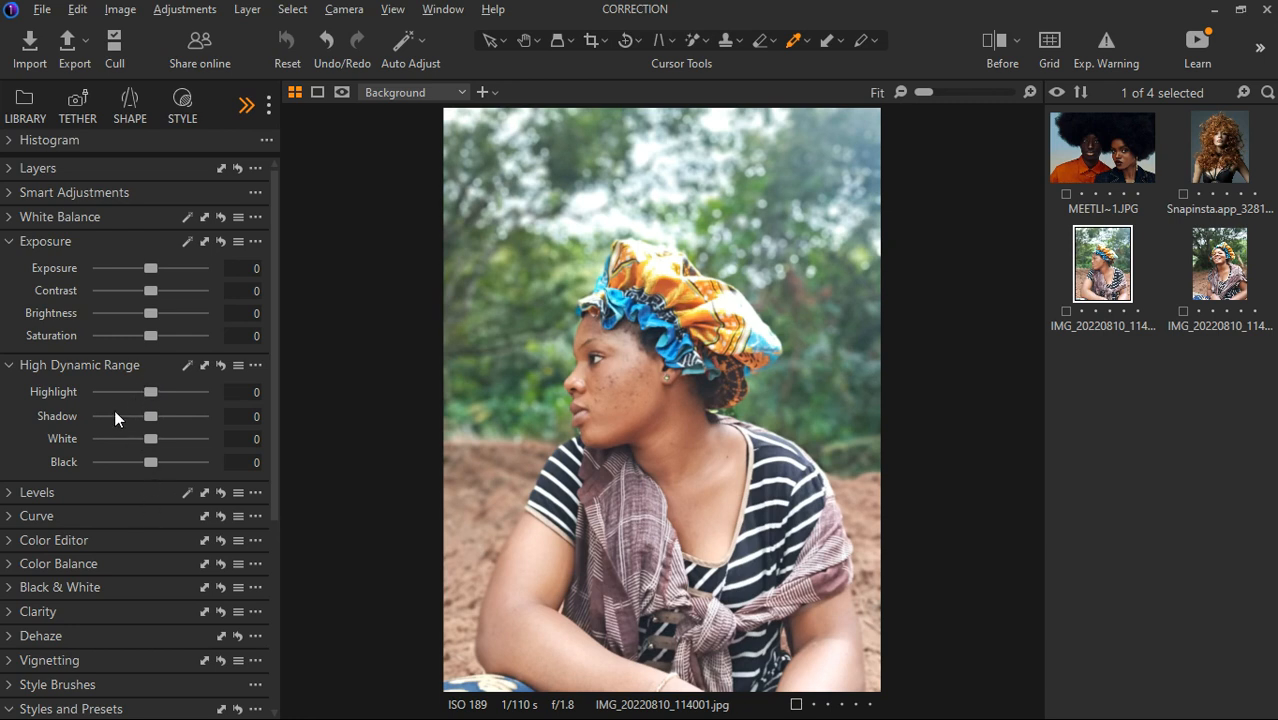
- Collapse the High Dynamic Range and Exposure tools and expand the Curve tool
{"action": "left_click", "coordinate": [14, 367]}
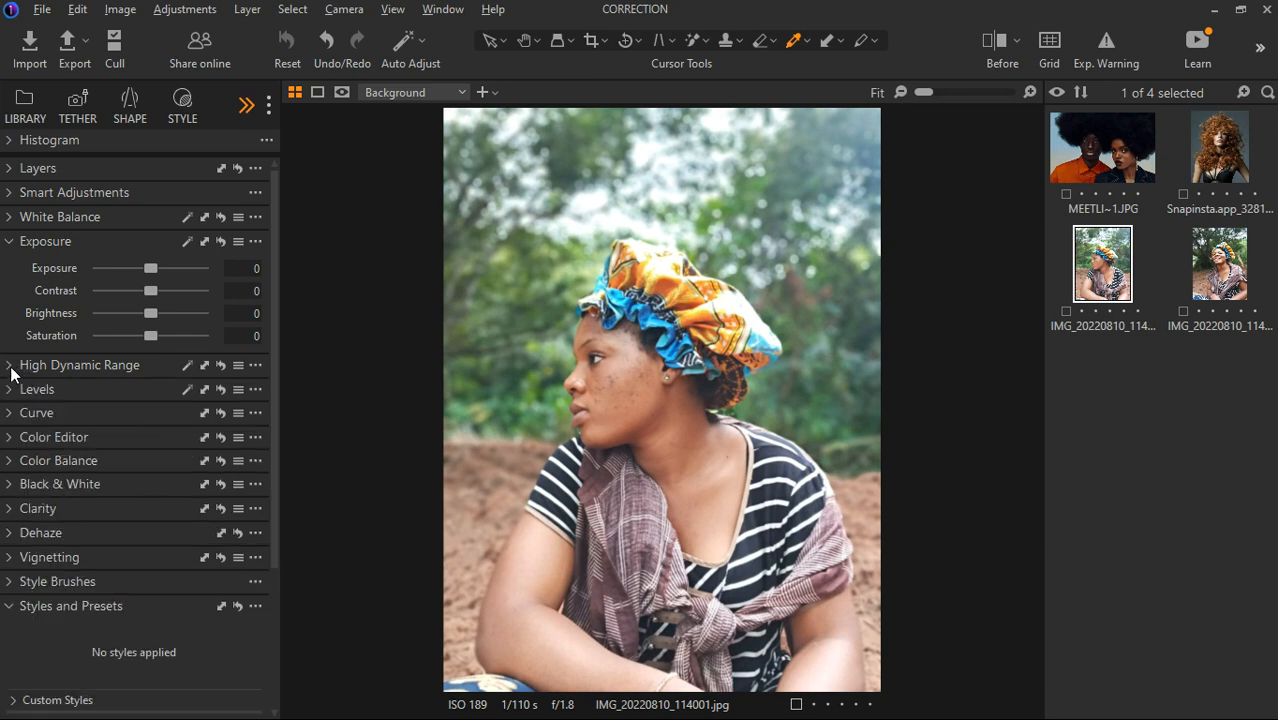
{"action": "left_click", "coordinate": [9, 243]}
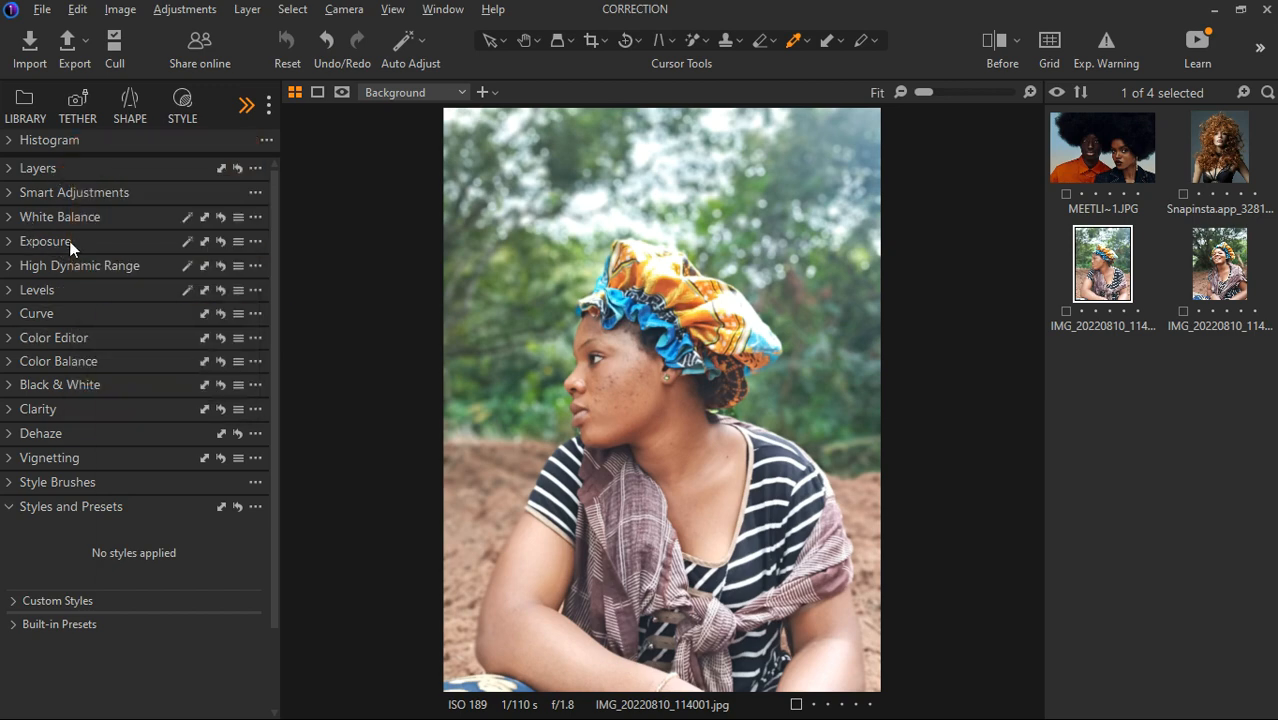
{"action": "left_click", "coordinate": [9, 313]}
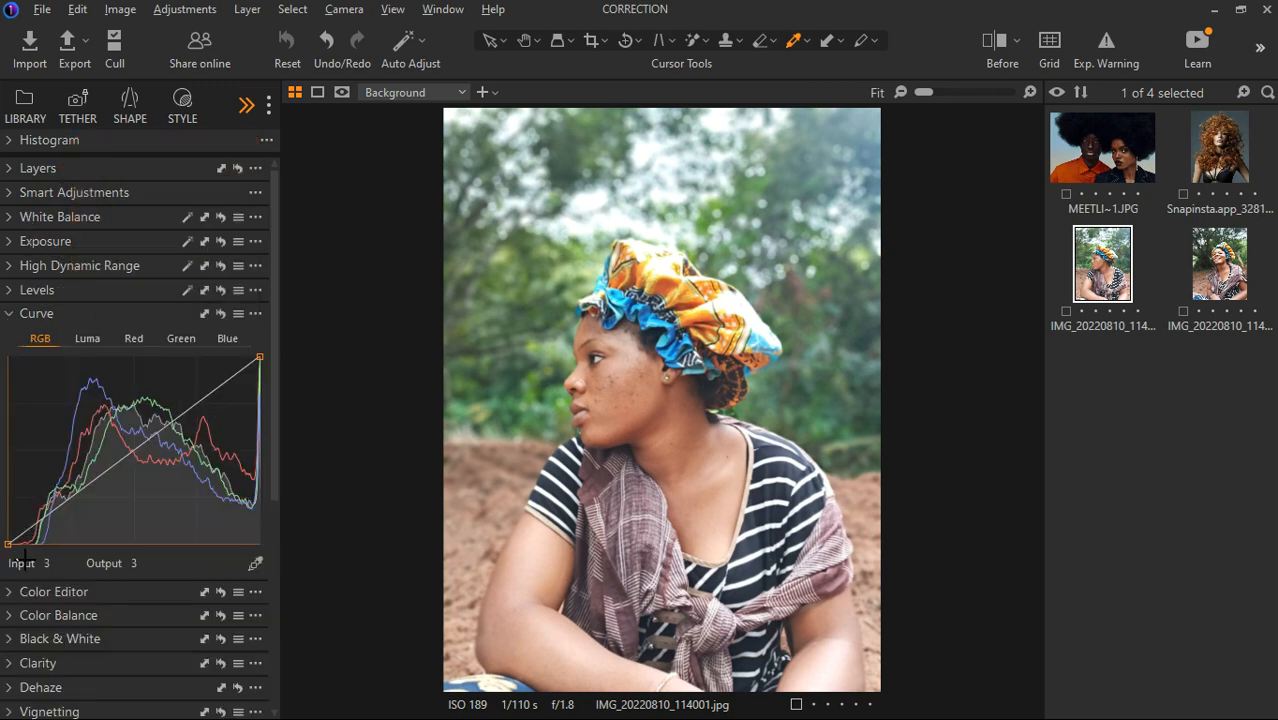
- Try a Luma curve with lowered shadows and a raised midtone point at input 158, output 176, and reset the Curve
{"action": "mouse_move", "coordinate": [12, 548]}
{"action": "left_mouse_down"}
{"action": "mouse_move", "coordinate": [22, 533]}
{"action": "mouse_move", "coordinate": [26, 566]}
{"action": "mouse_move", "coordinate": [80, 572]}
{"action": "mouse_move", "coordinate": [8, 566]}
{"action": "left_mouse_up"}
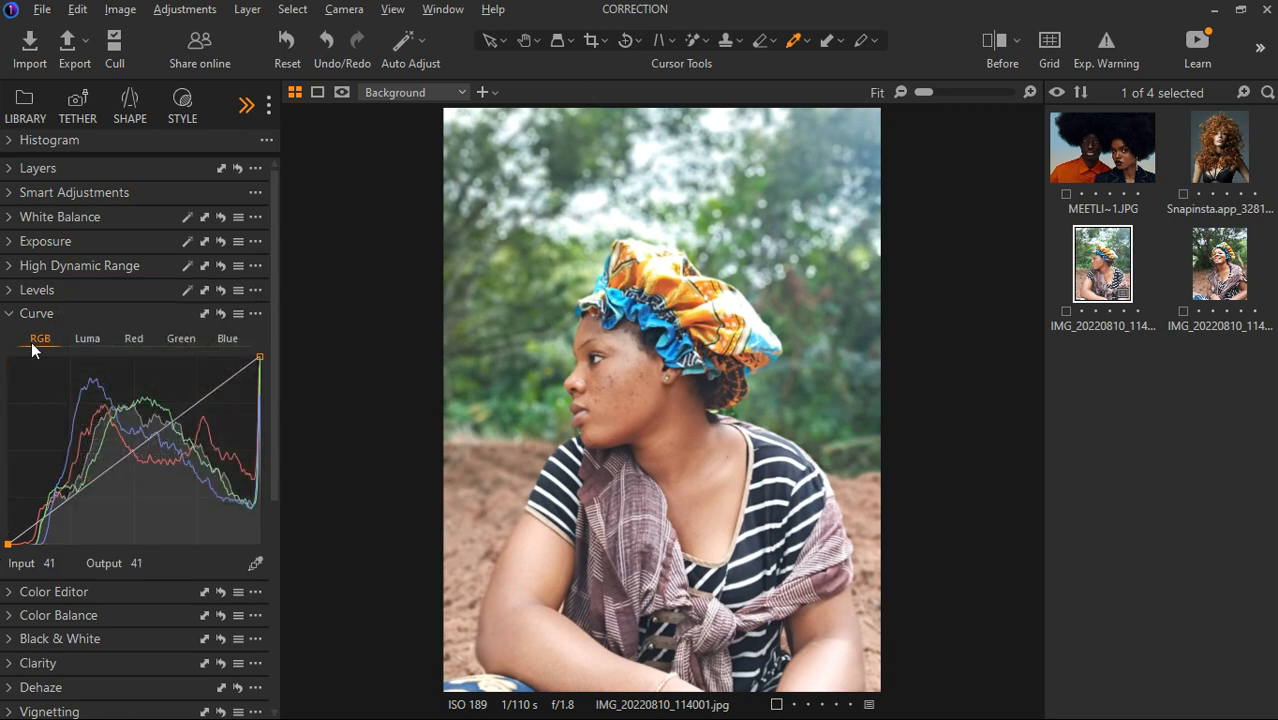
{"action": "left_click", "coordinate": [88, 340]}
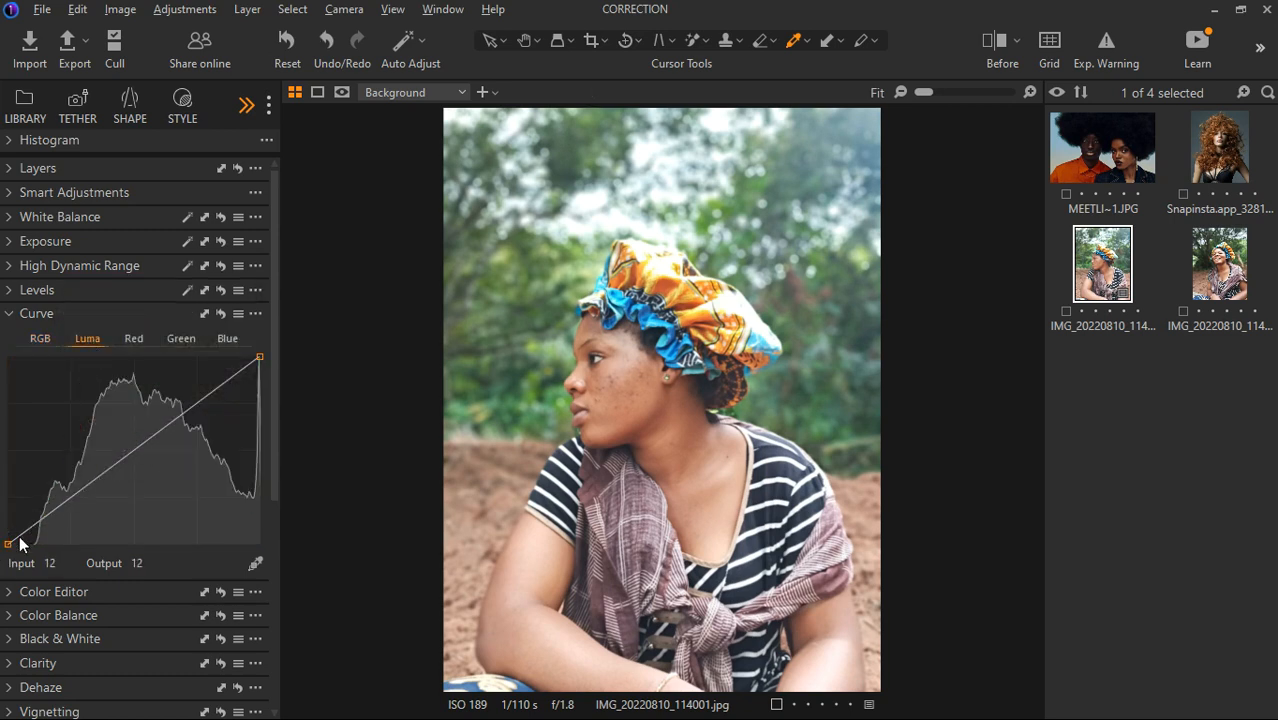
{"action": "left_click_drag", "start_coordinate": [8, 544], "coordinate": [8, 590]}
{"action": "mouse_move", "coordinate": [46, 518]}
{"action": "left_mouse_down"}
{"action": "mouse_move", "coordinate": [57, 528]}
{"action": "mouse_move", "coordinate": [56, 516]}
{"action": "left_mouse_up"}
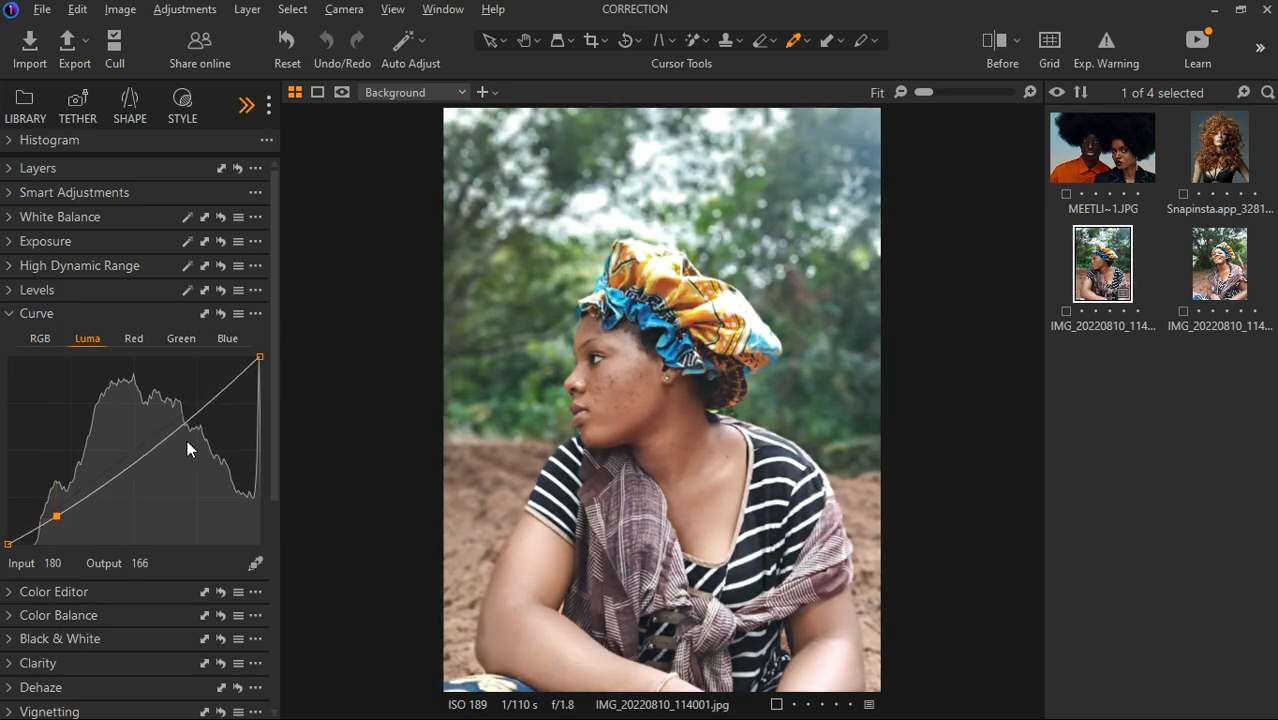
{"action": "left_click_drag", "start_coordinate": [173, 431], "coordinate": [163, 414]}
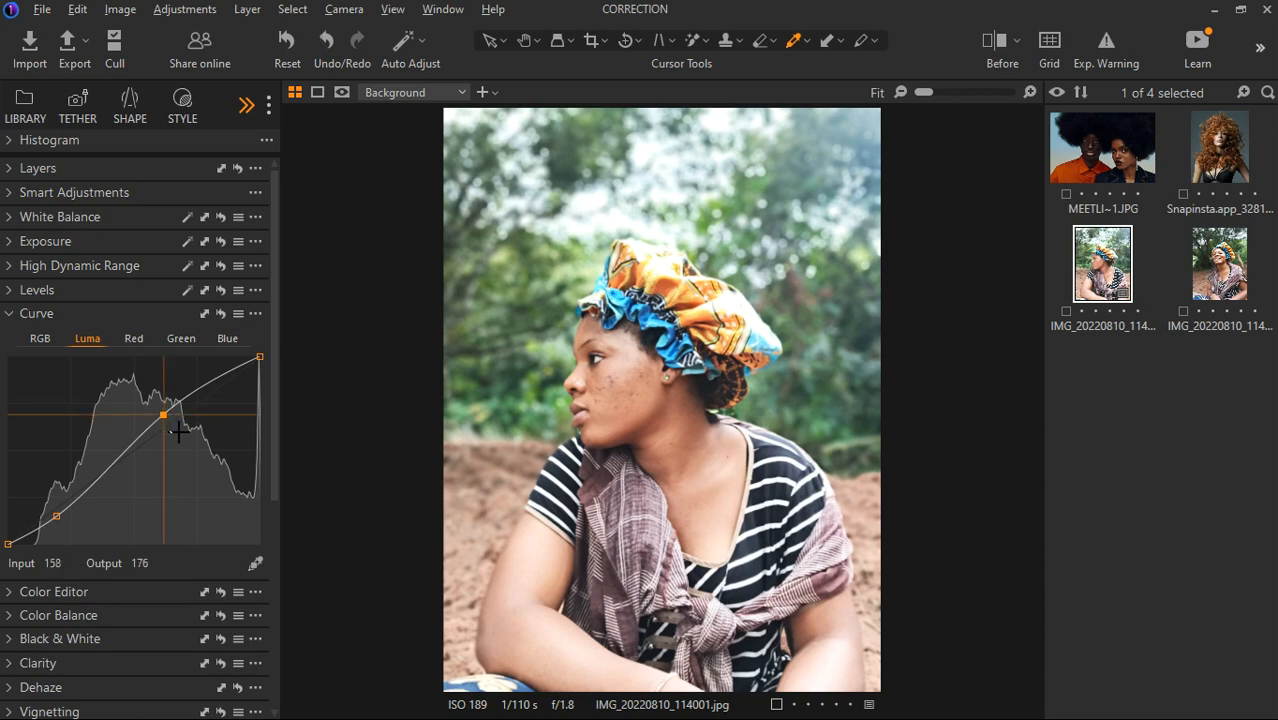
{"action": "left_click", "coordinate": [221, 313]}
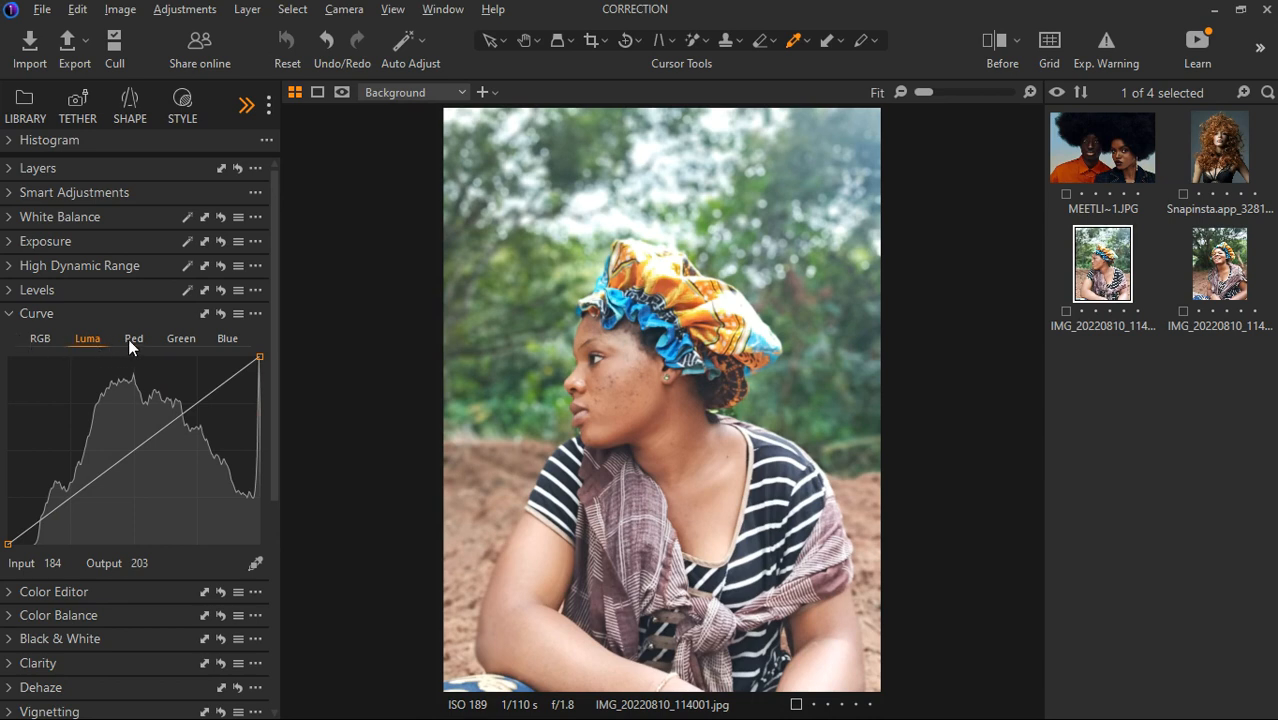
- View the Red, Green and Blue channels of the curve one after another
{"action": "left_click", "coordinate": [128, 338]}
{"action": "left_click", "coordinate": [185, 338]}
{"action": "left_click", "coordinate": [211, 338]}
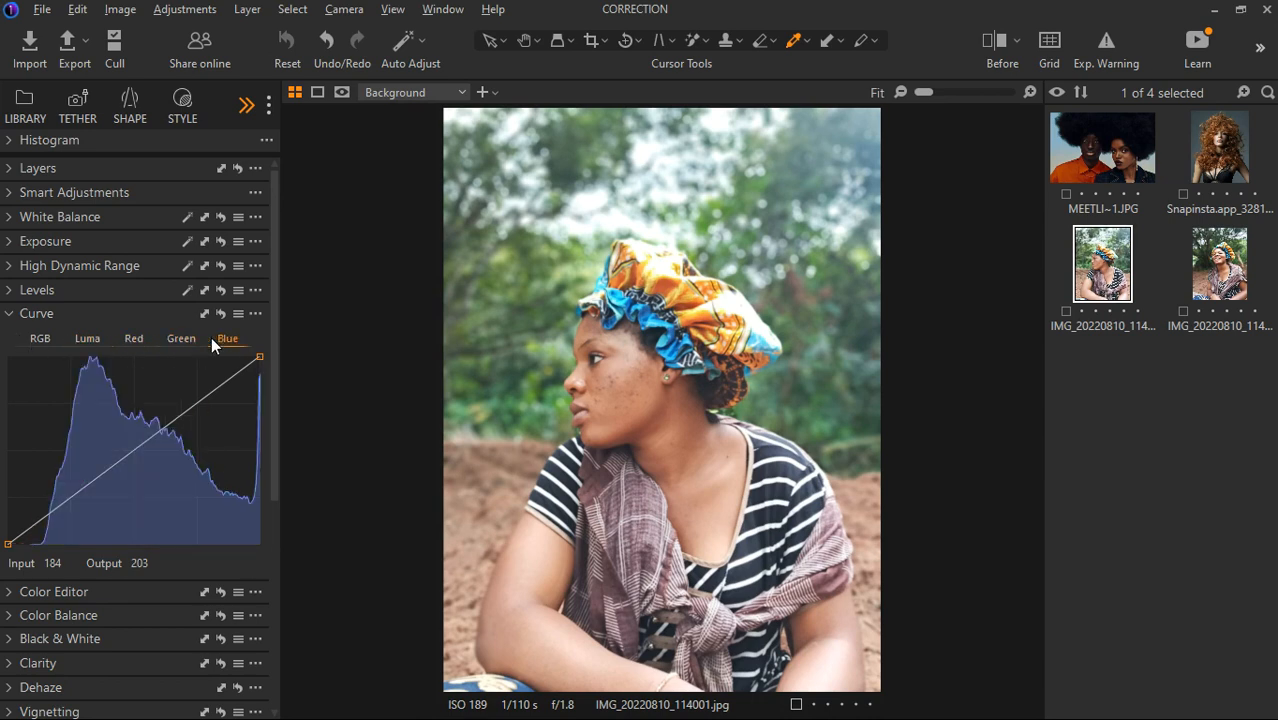
- Collapse the Curve tool and open the Skin Tone controls of the Color Editor
{"action": "left_click", "coordinate": [8, 316]}
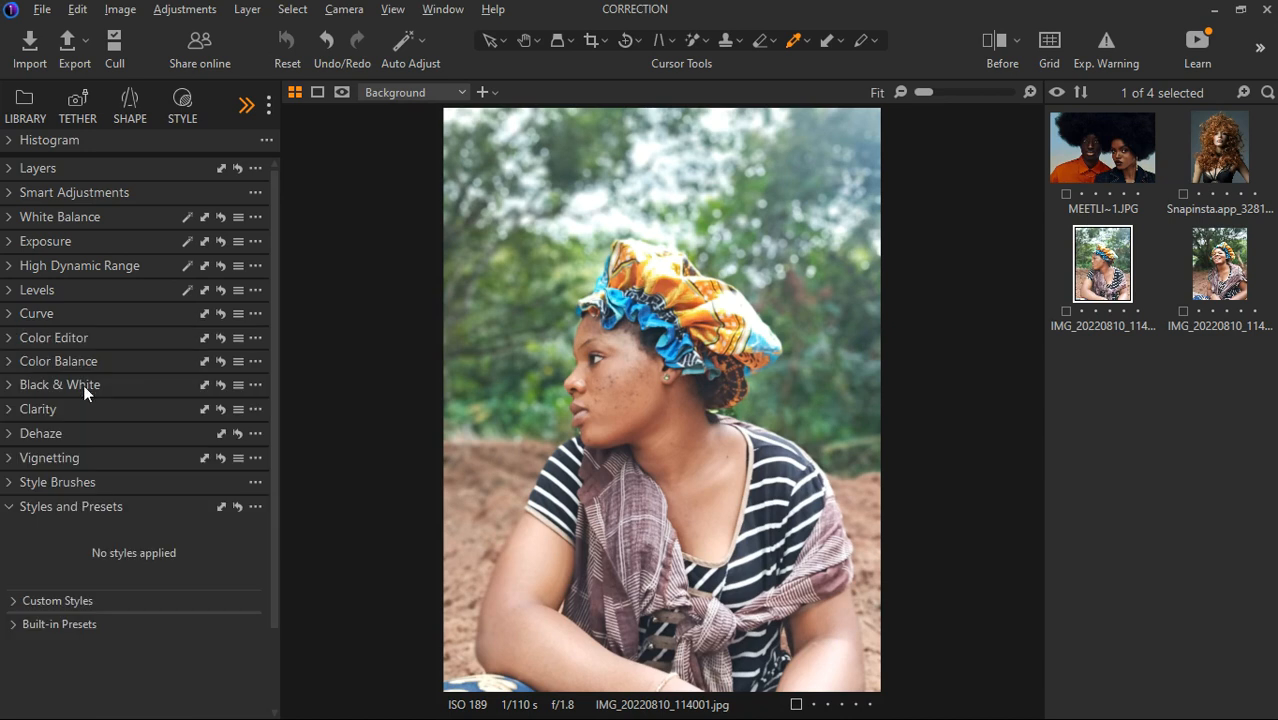
{"action": "left_click", "coordinate": [8, 339]}
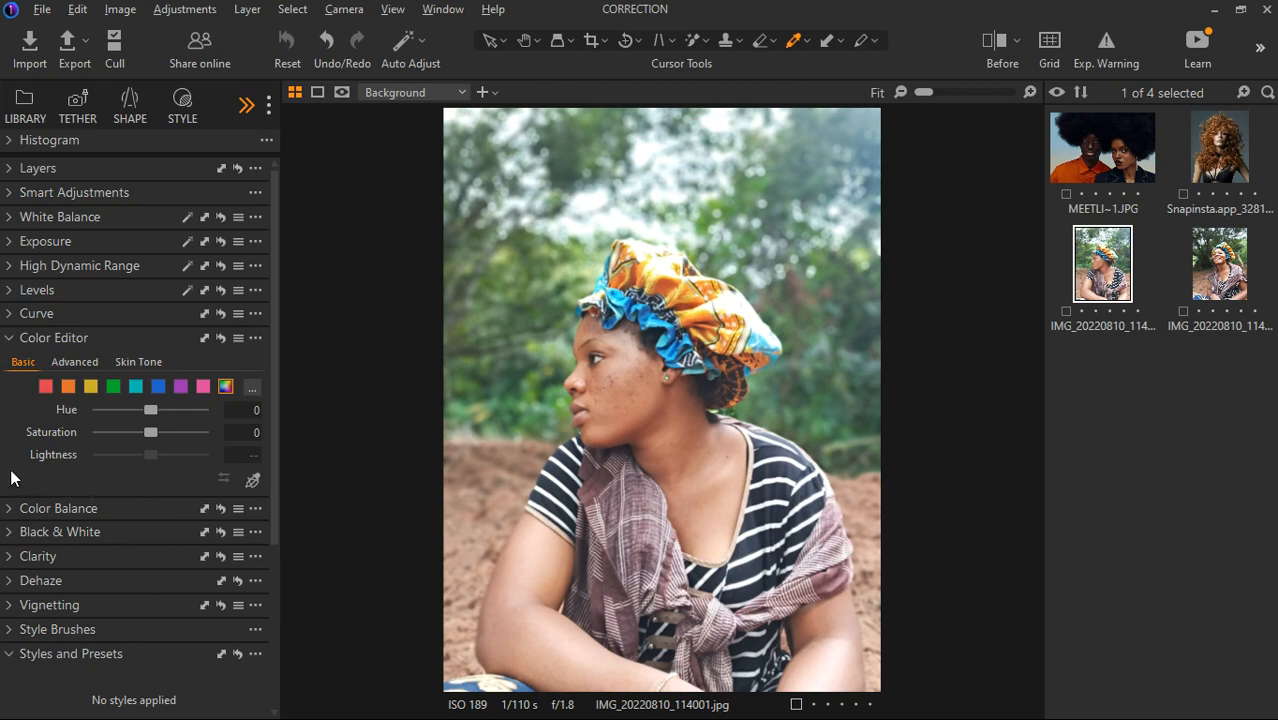
{"action": "left_click", "coordinate": [127, 364]}
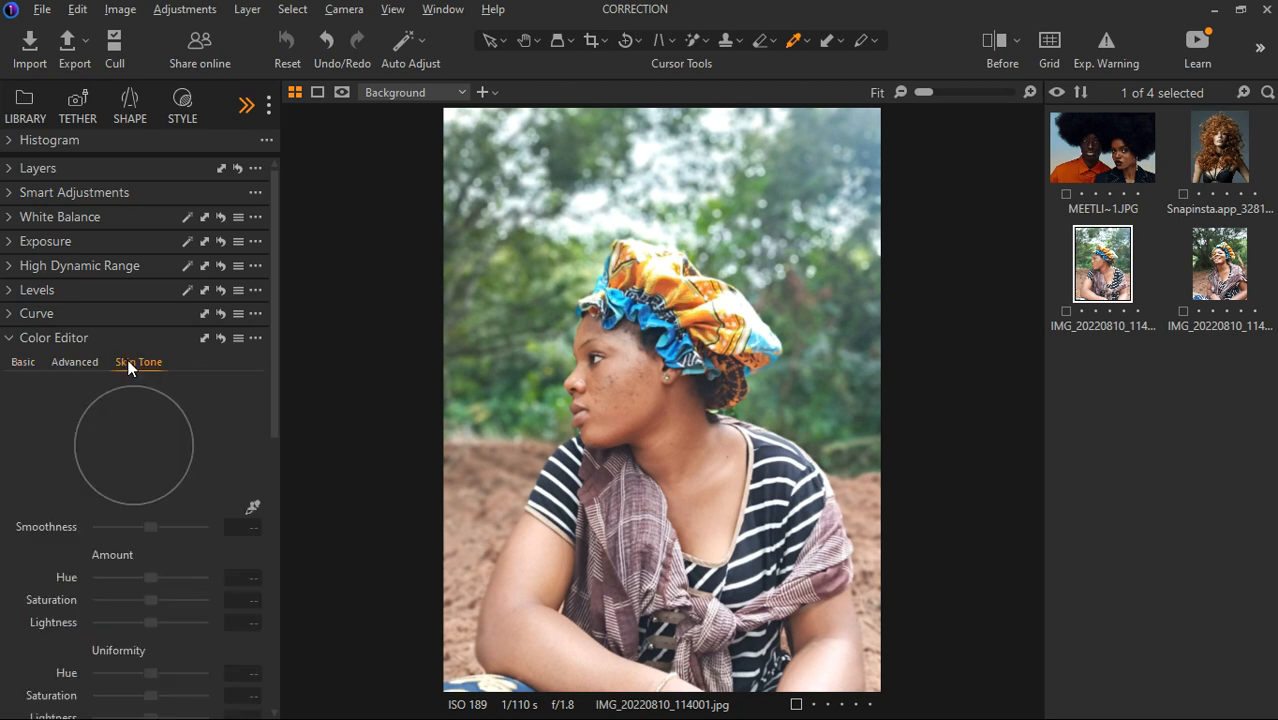
- Try sampling skin tone color ranges from the woman's jaw, the headscarf's blue trim and the background trees
{"action": "left_click", "coordinate": [251, 507]}
{"action": "left_click", "coordinate": [634, 429]}
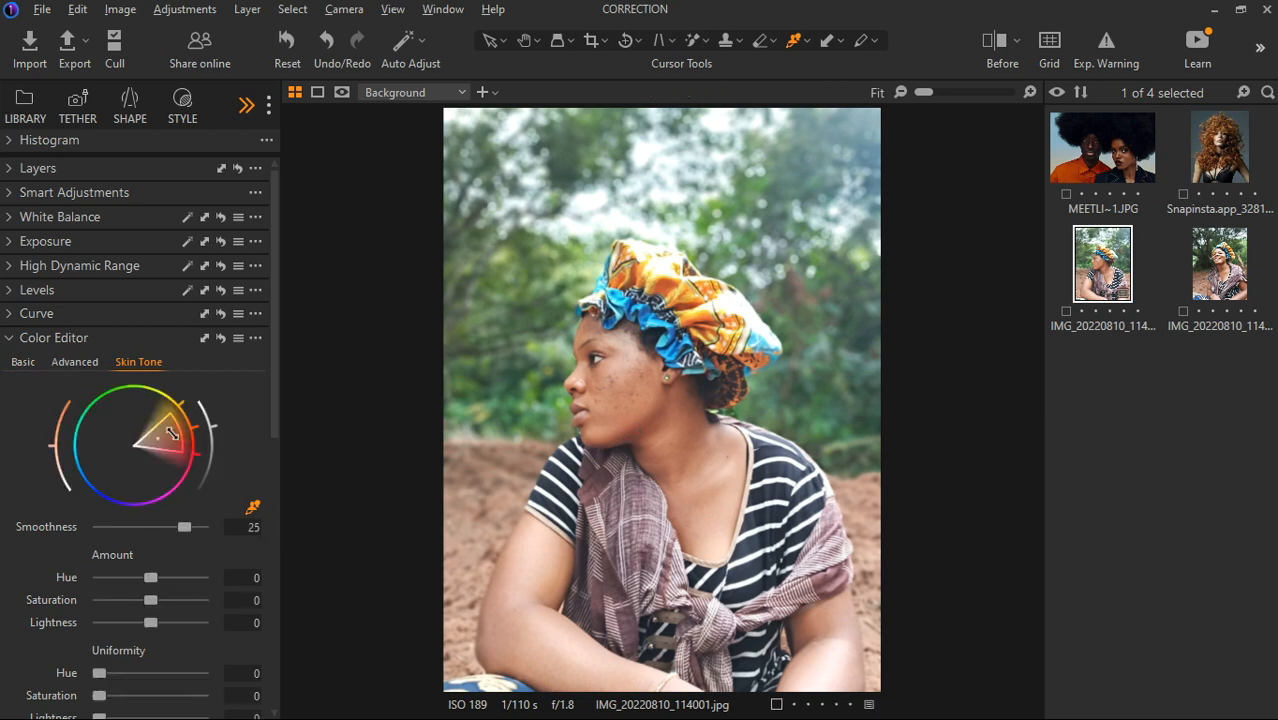
{"action": "left_click", "coordinate": [625, 322]}
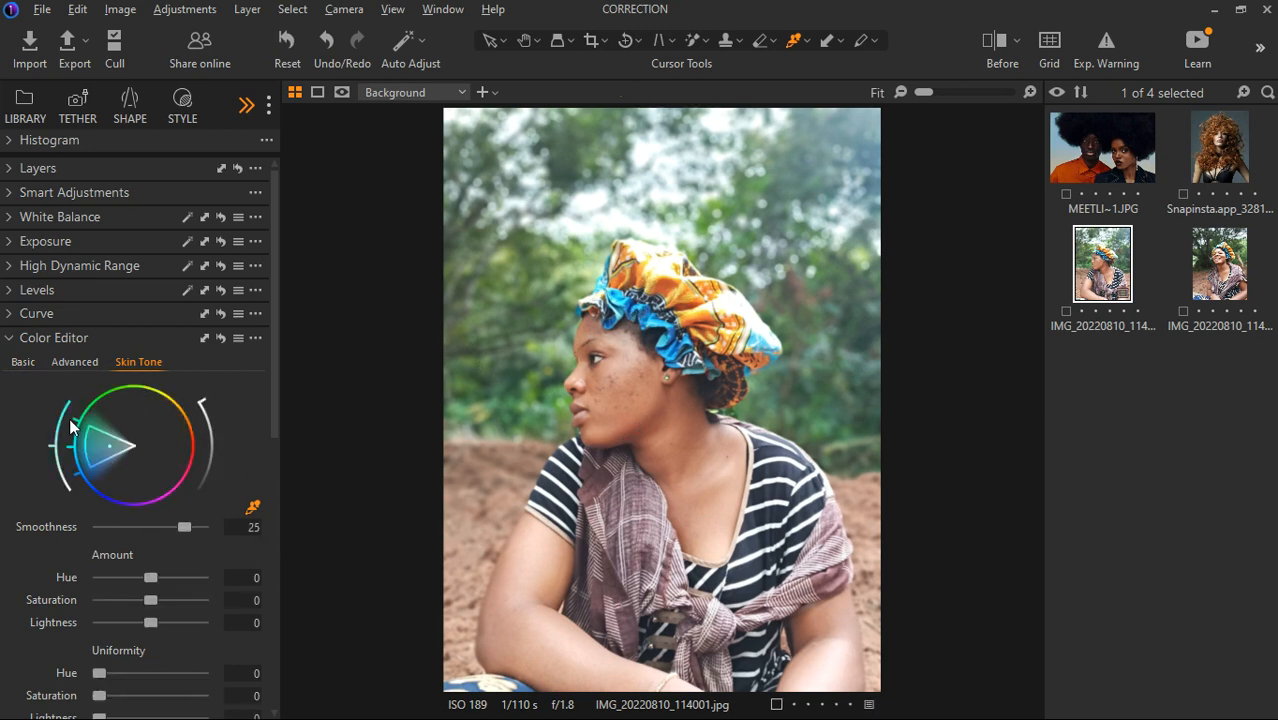
{"action": "left_click", "coordinate": [601, 143]}
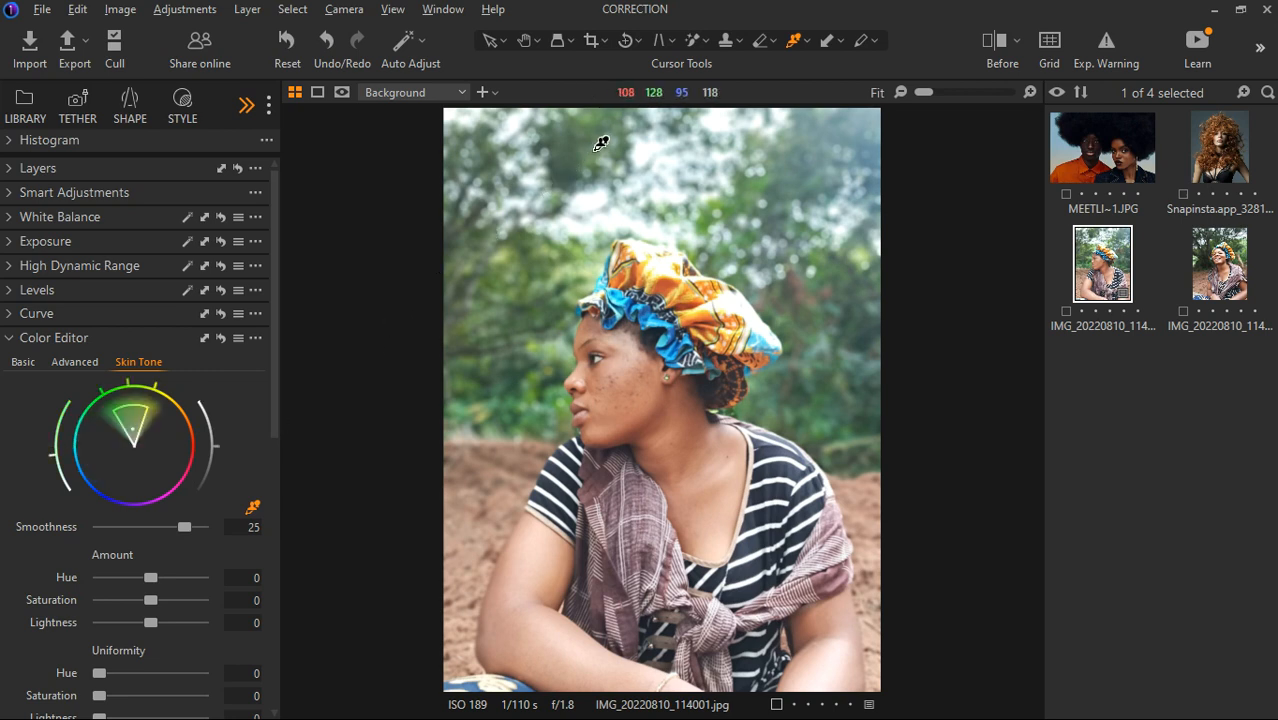
- Try Skin Tone Uniformity Hue 17 and Amount Hue 5 with the color sampled from the woman's jaw, and reset the Color Editor
{"action": "scroll", "coordinate": [92, 600], "scroll_direction": "down", "scroll_amount": 3}
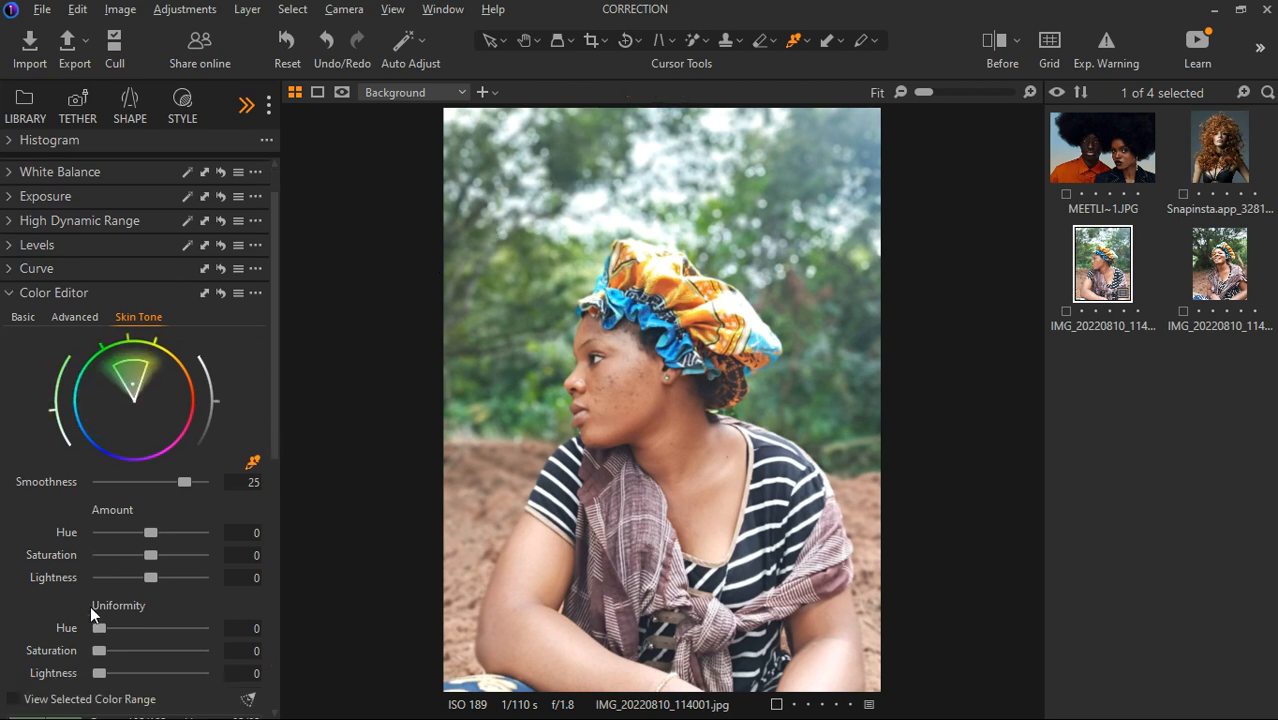
{"action": "left_click_drag", "start_coordinate": [103, 580], "coordinate": [0, 600]}
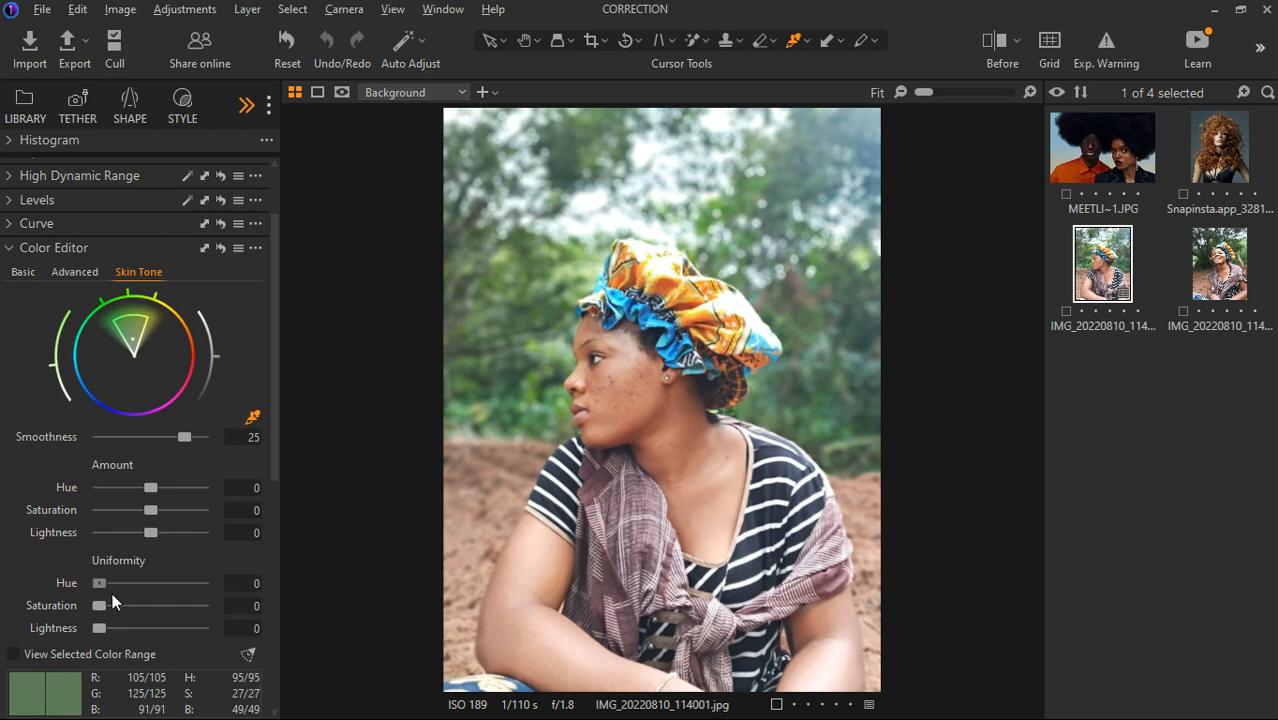
{"action": "left_click_drag", "start_coordinate": [112, 594], "coordinate": [121, 592]}
{"action": "left_click", "coordinate": [637, 435]}
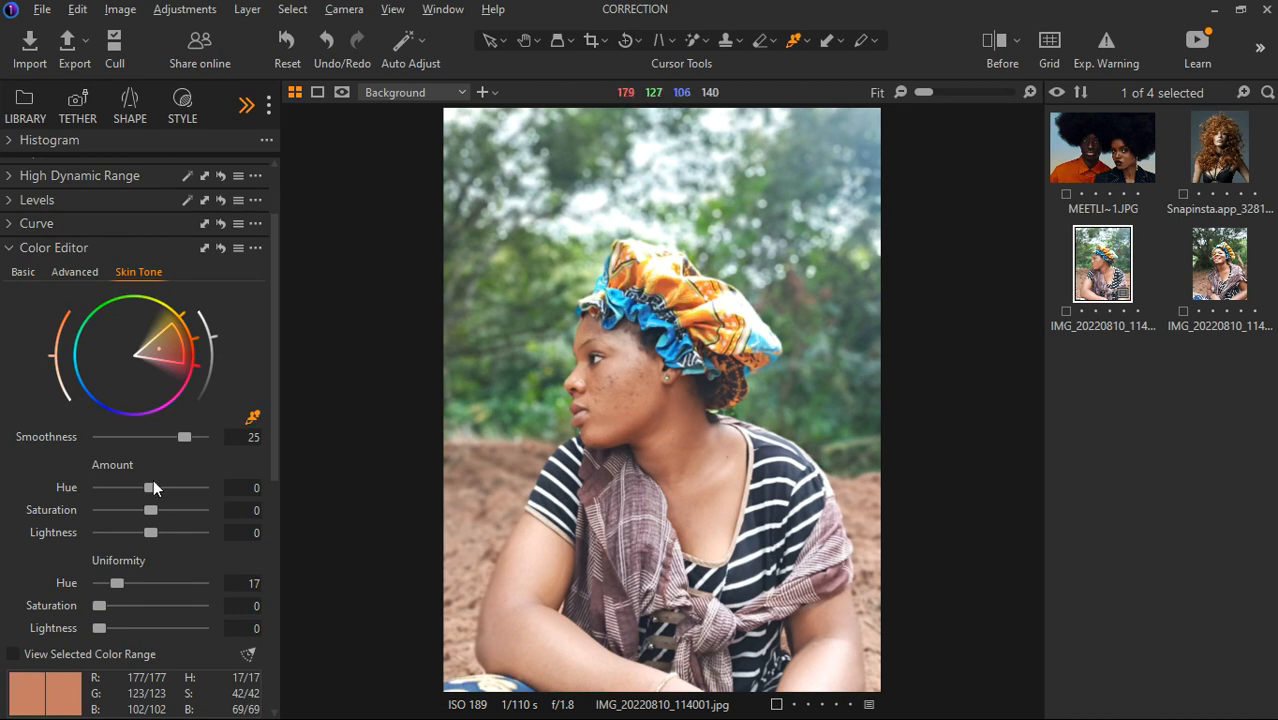
{"action": "left_click_drag", "start_coordinate": [92, 485], "coordinate": [354, 535]}
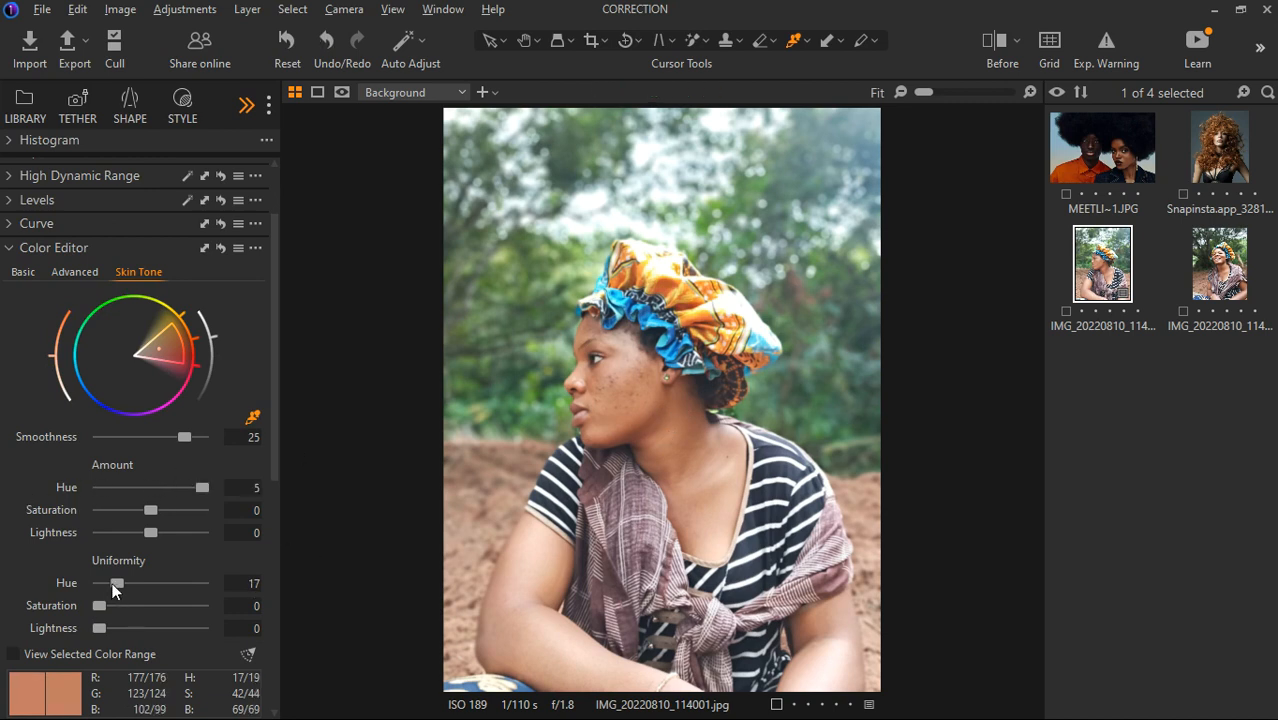
{"action": "left_click_drag", "start_coordinate": [112, 585], "coordinate": [0, 596]}
{"action": "left_click", "coordinate": [220, 248]}
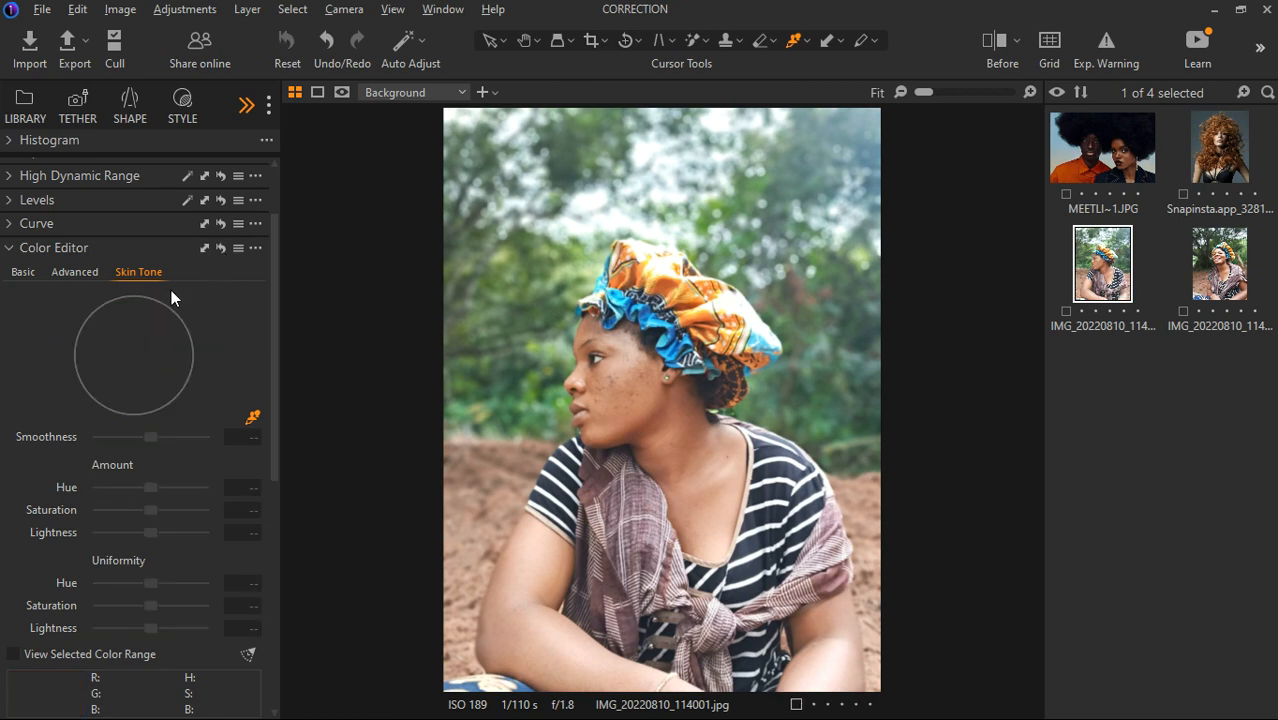
- Compare the Advanced and Basic controls of the Color Editor, finishing on Advanced
{"action": "left_click", "coordinate": [74, 272]}
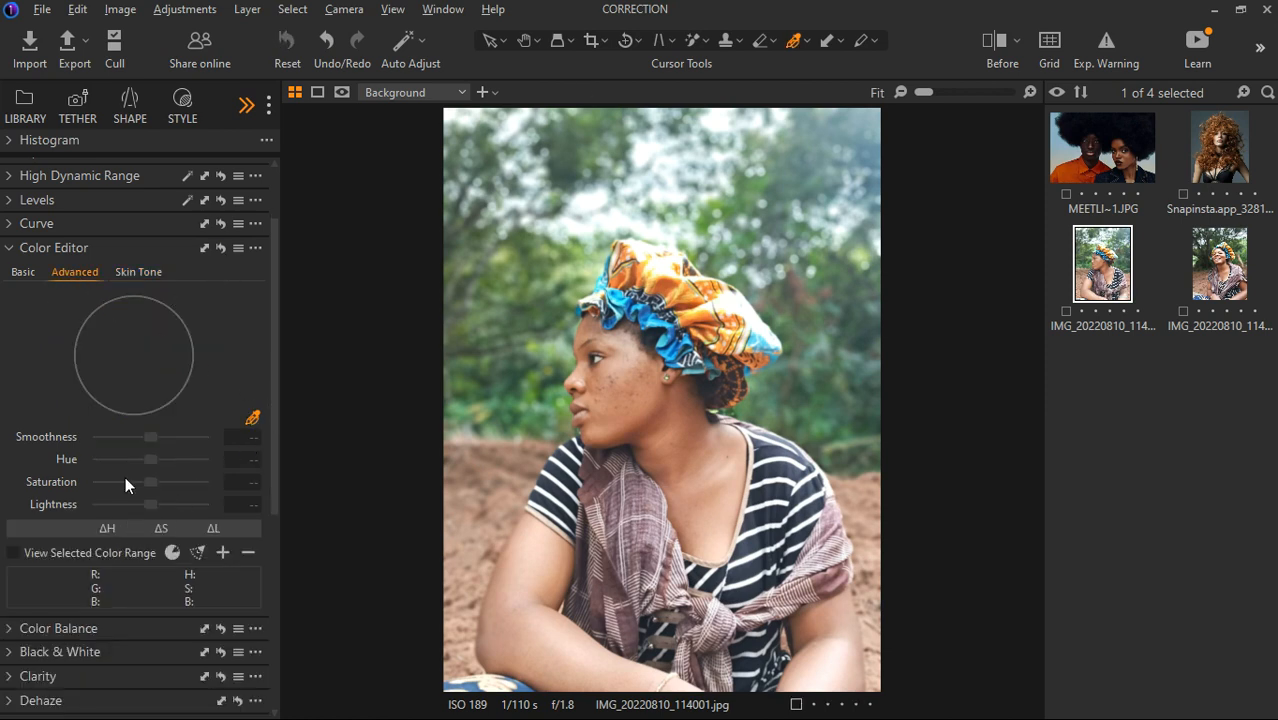
{"action": "left_click", "coordinate": [24, 272]}
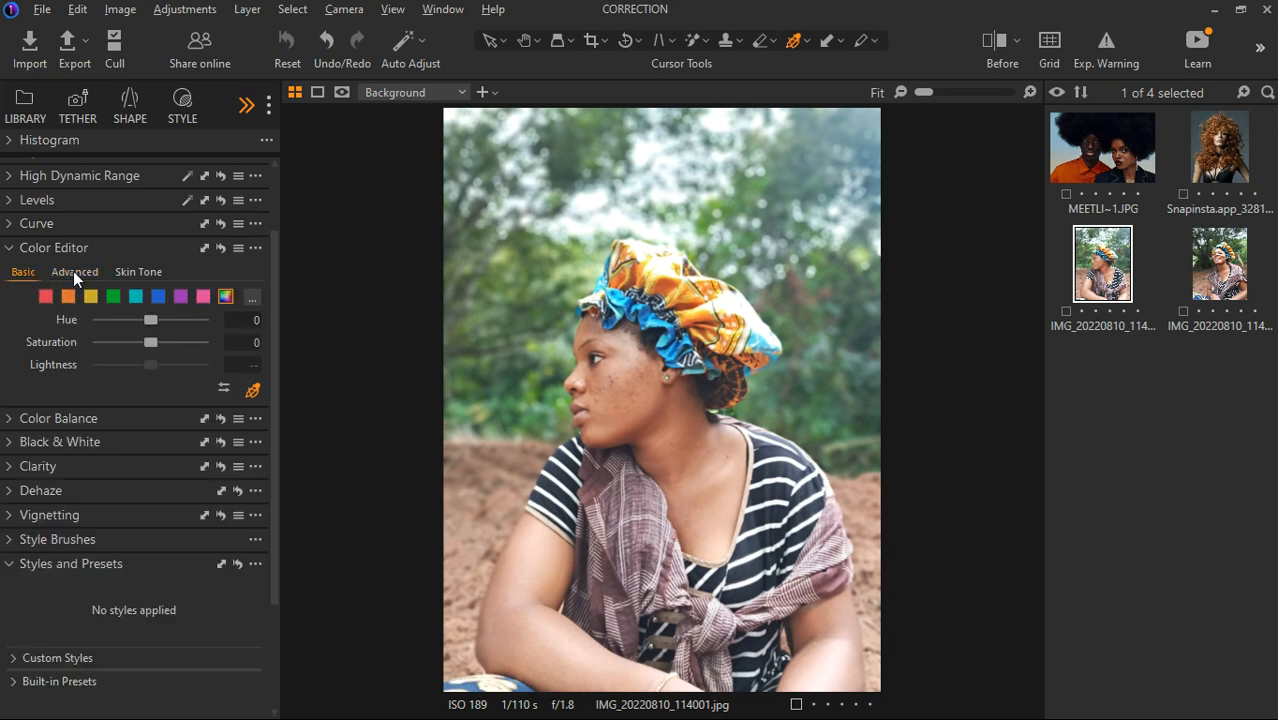
{"action": "left_click", "coordinate": [73, 271]}
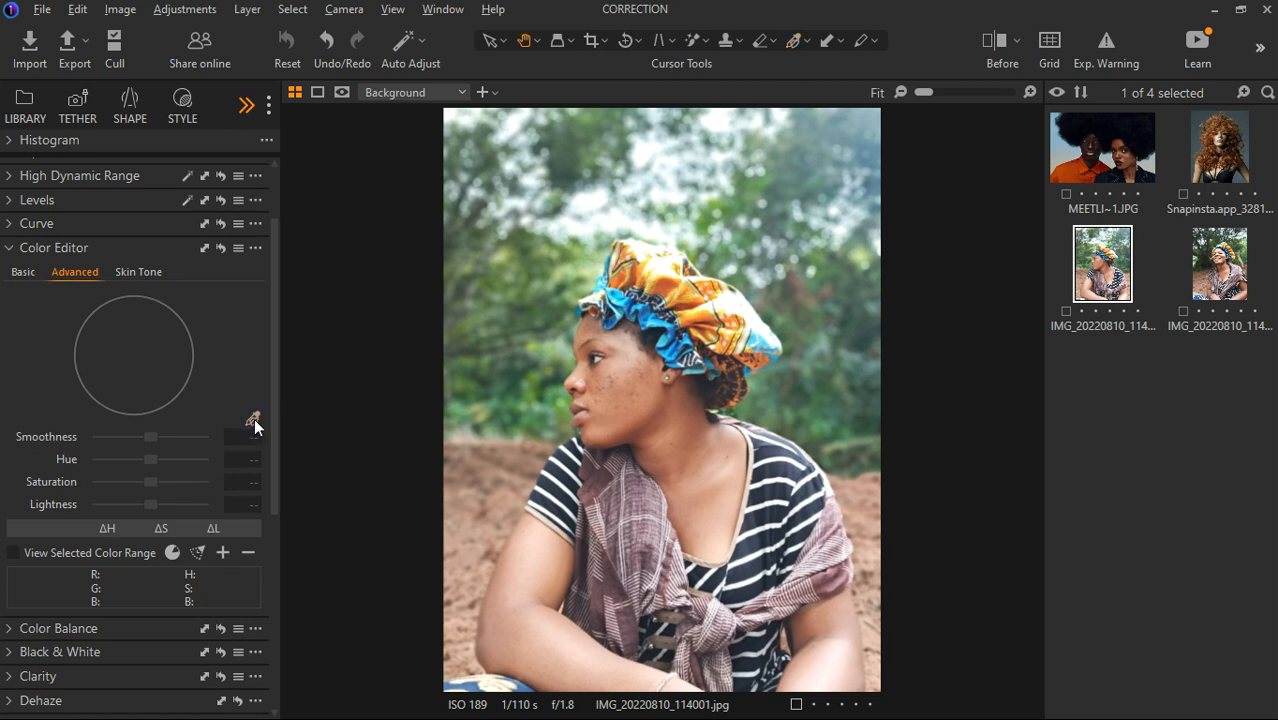
- Sample the woman's jaw color in Advanced, try Hue 30 and -30 with Saturation 155.5, and reset the Color Editor
{"action": "left_click", "coordinate": [638, 423]}
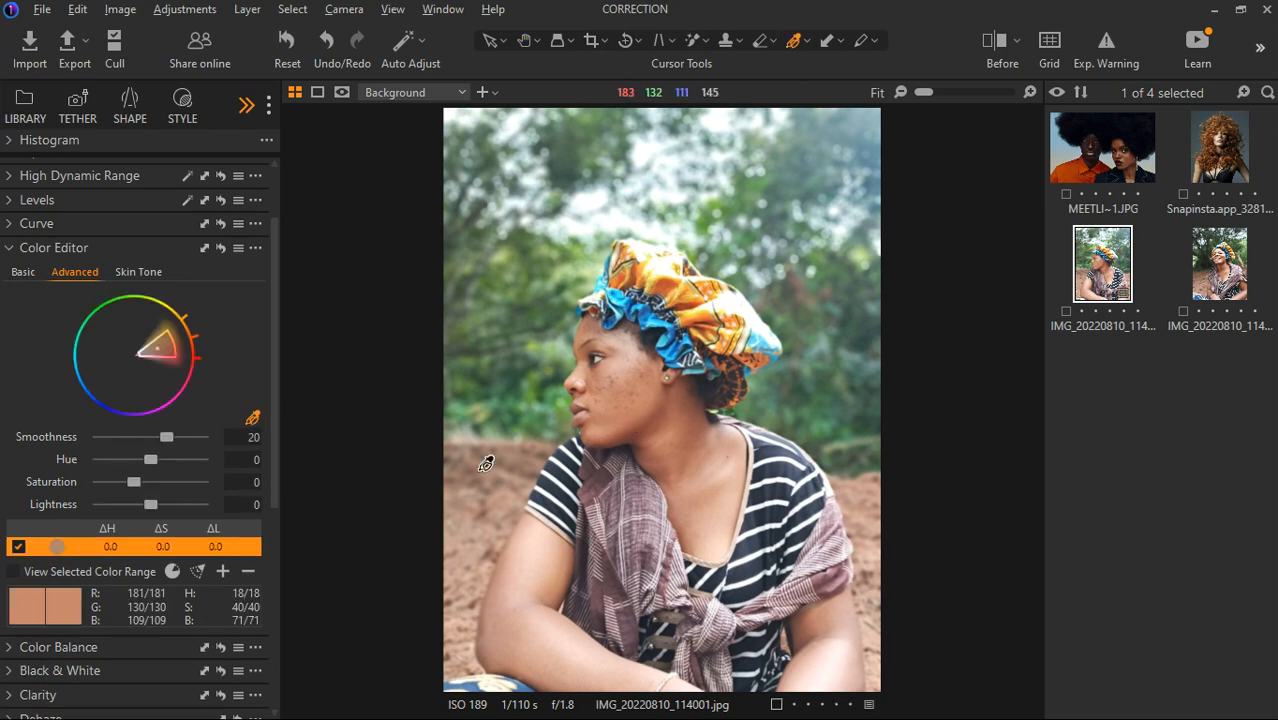
{"action": "left_click_drag", "start_coordinate": [148, 460], "coordinate": [203, 459]}
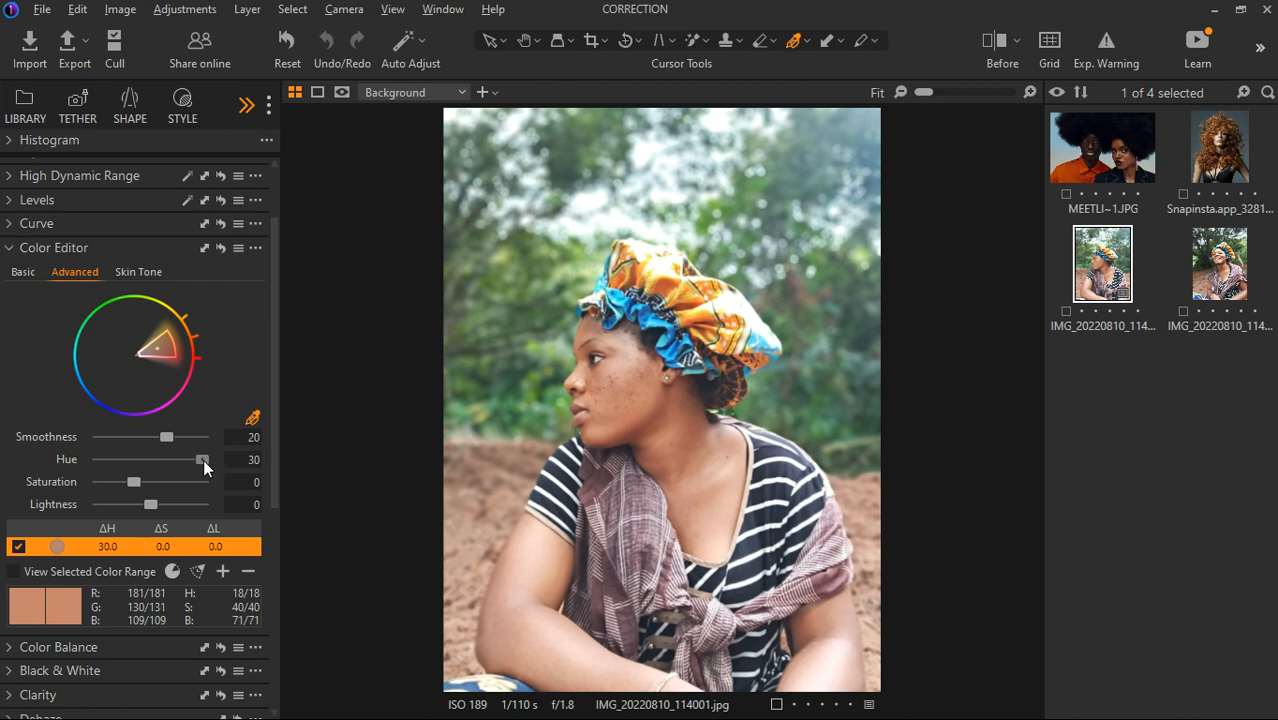
{"action": "left_click_drag", "start_coordinate": [67, 466], "coordinate": [12, 468]}
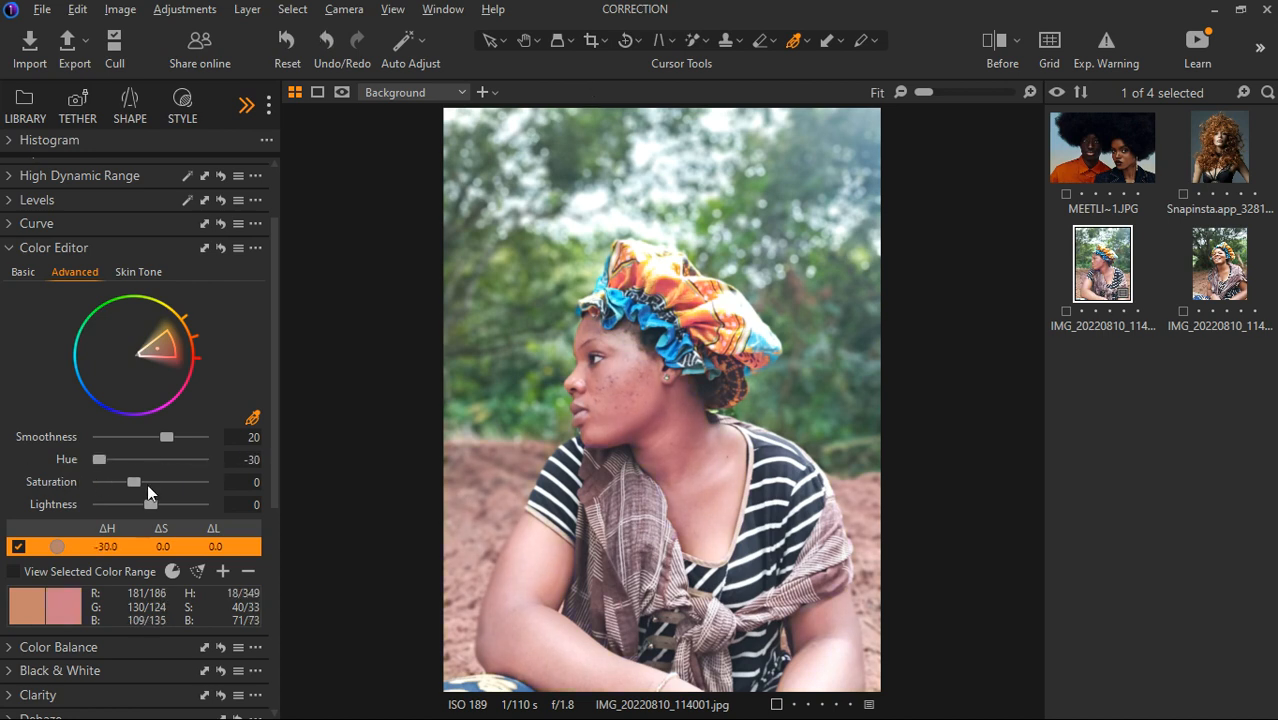
{"action": "left_click_drag", "start_coordinate": [180, 483], "coordinate": [192, 483]}
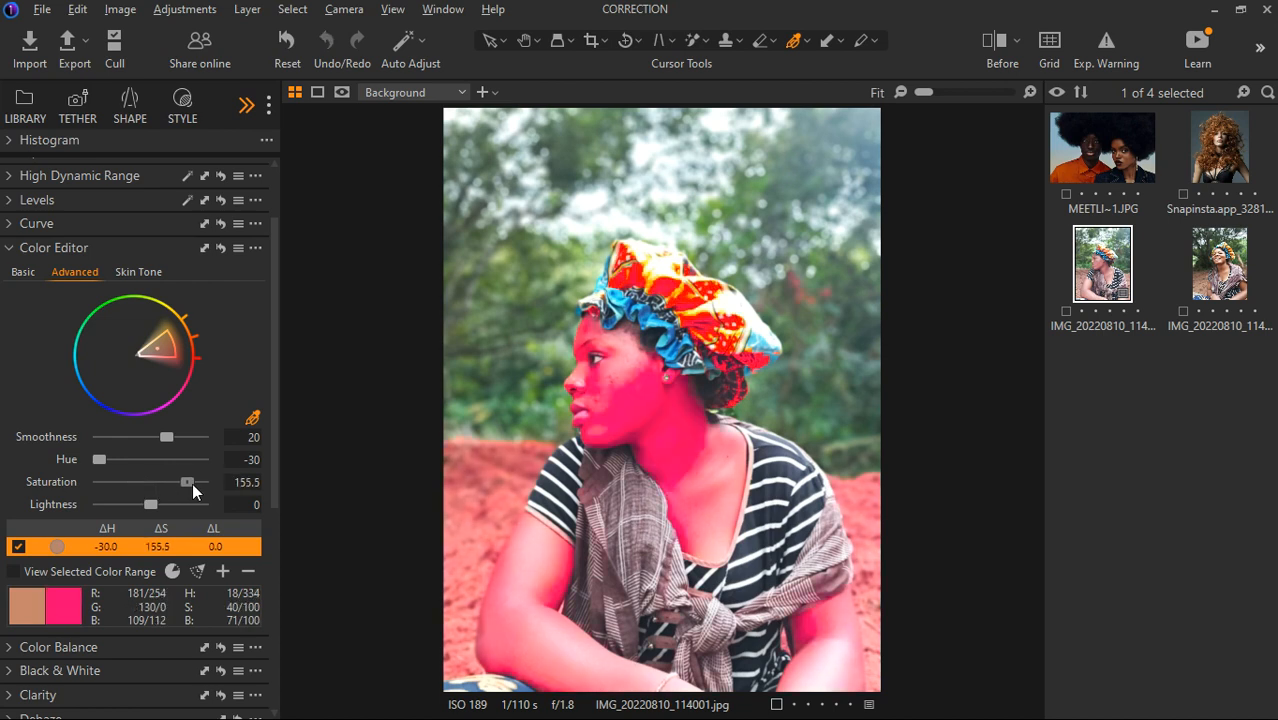
{"action": "left_click", "coordinate": [220, 247]}
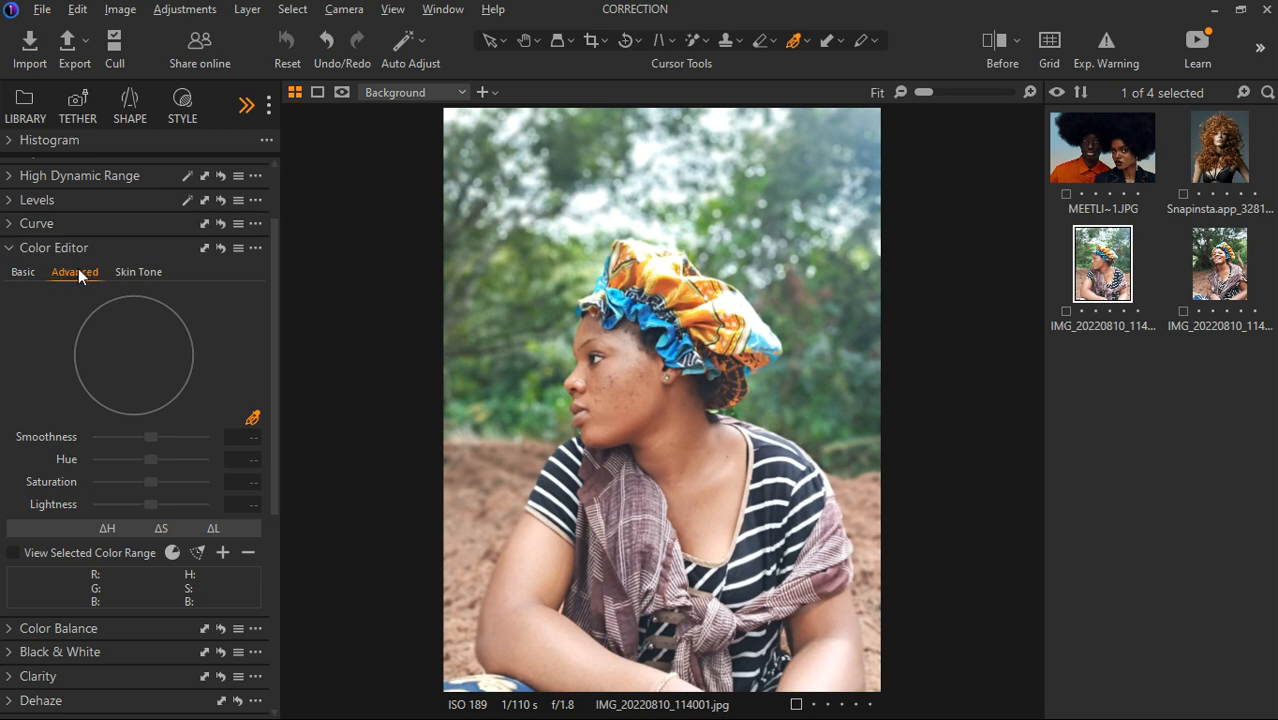
- View the Color Editor's Skin Tone controls and the 3-Way Color Balance wheels, closing both tools
{"action": "left_click", "coordinate": [139, 272]}
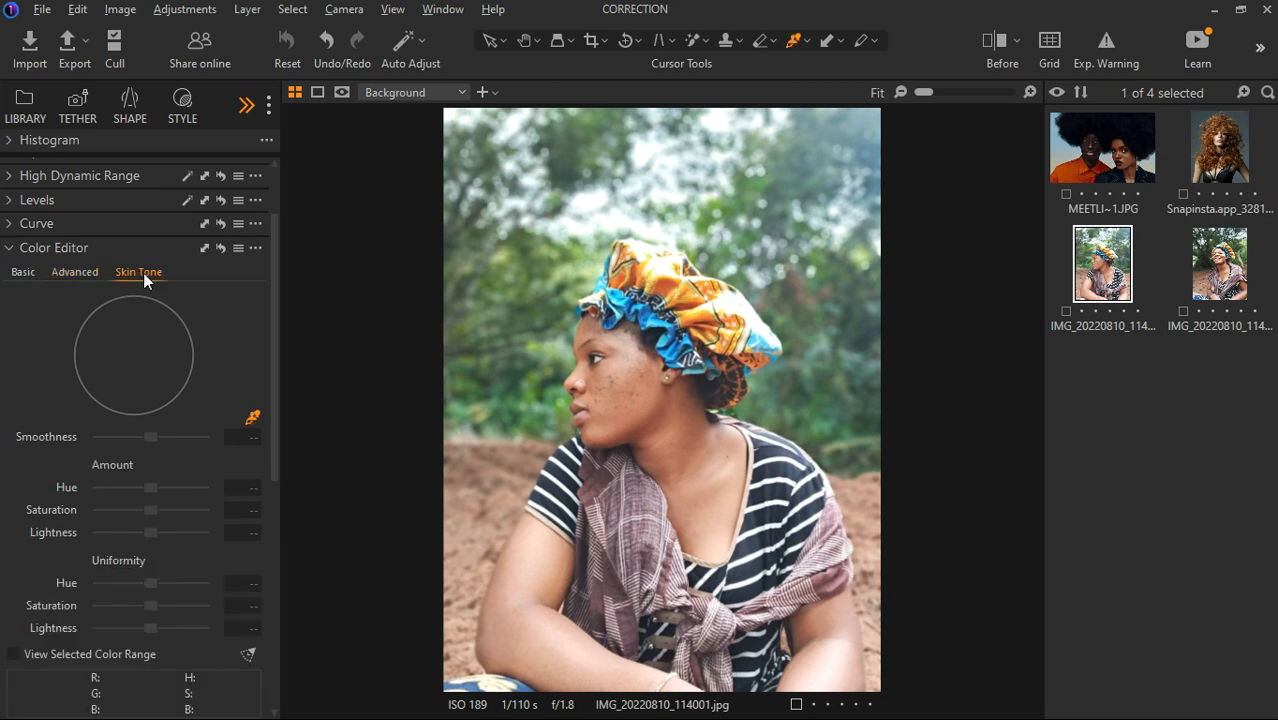
{"action": "left_click", "coordinate": [13, 251]}
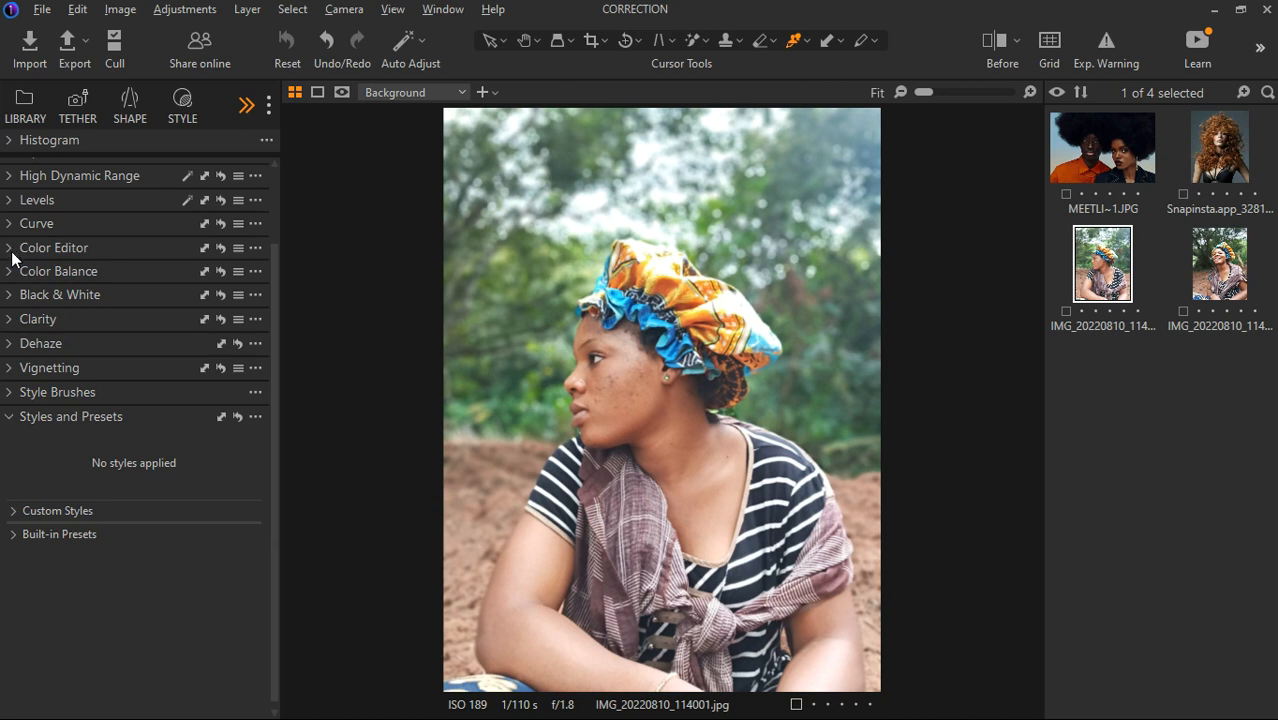
{"action": "left_click", "coordinate": [10, 278]}
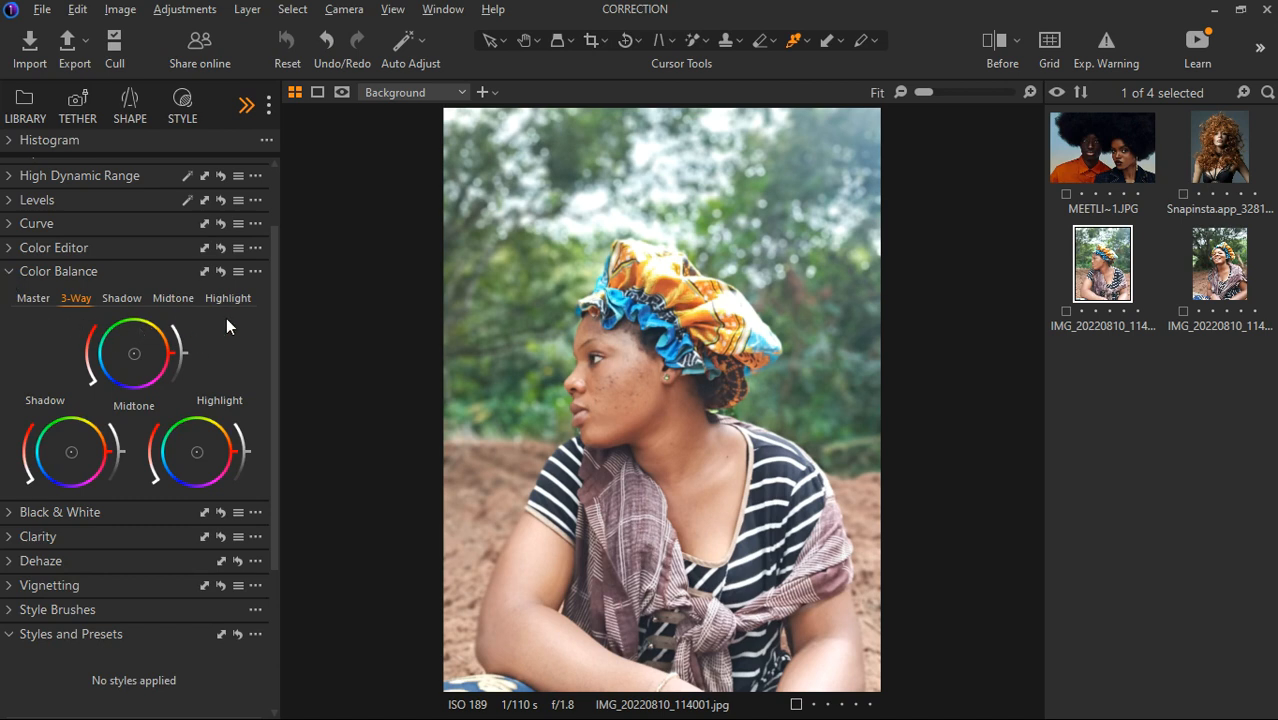
{"action": "left_click", "coordinate": [31, 272]}
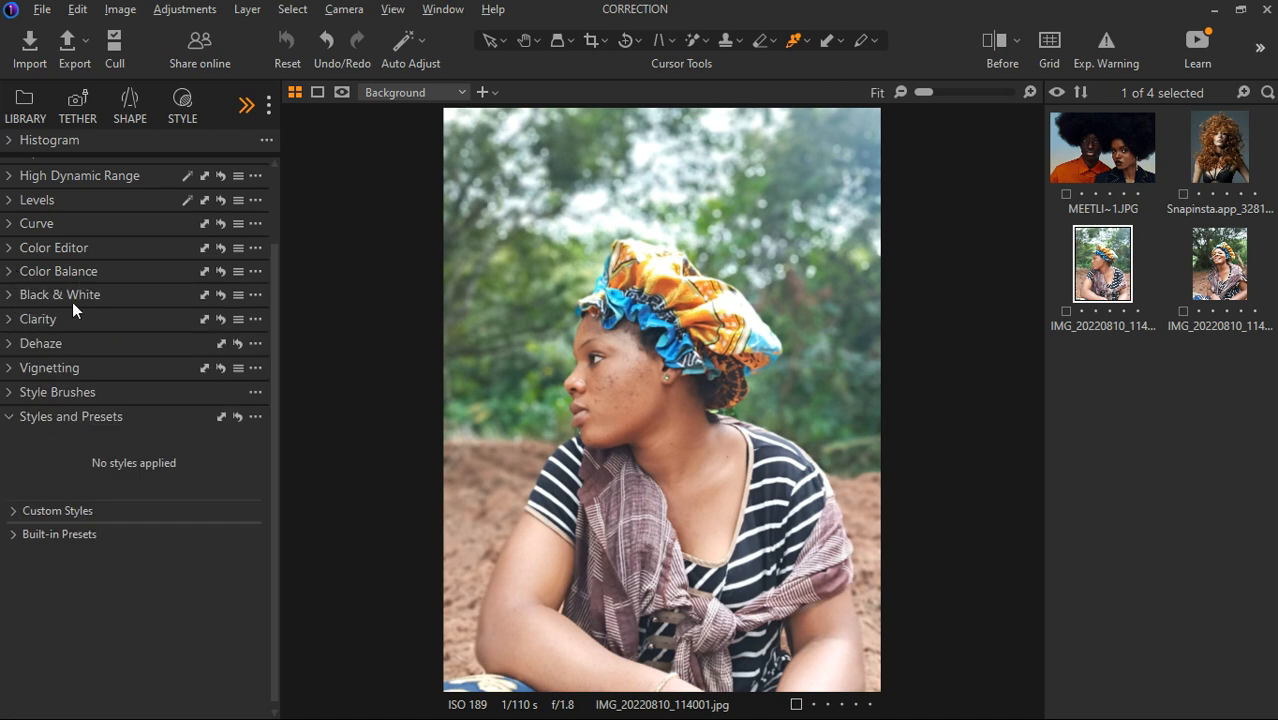
- Try Clarity 100 and Structure 11 with the Natural method, and reset both values to 0
{"action": "left_click", "coordinate": [8, 320]}
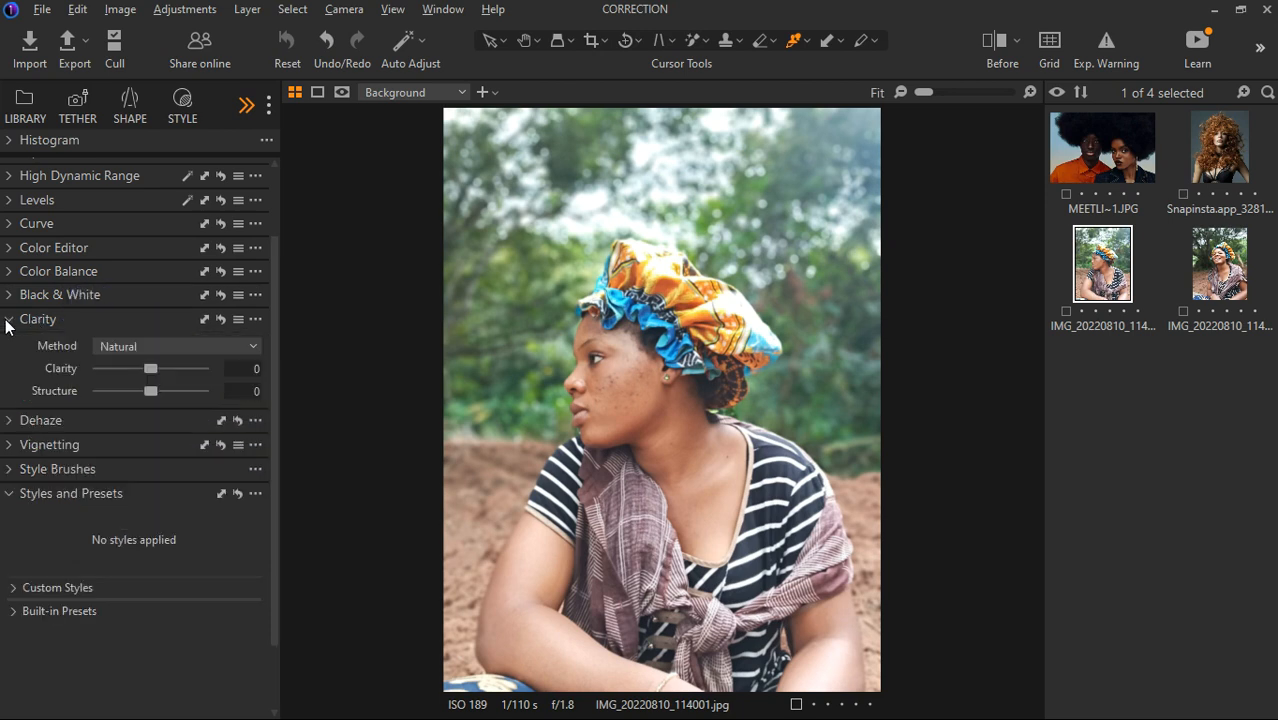
{"action": "left_click_drag", "start_coordinate": [146, 392], "coordinate": [211, 375]}
{"action": "left_click", "coordinate": [155, 391]}
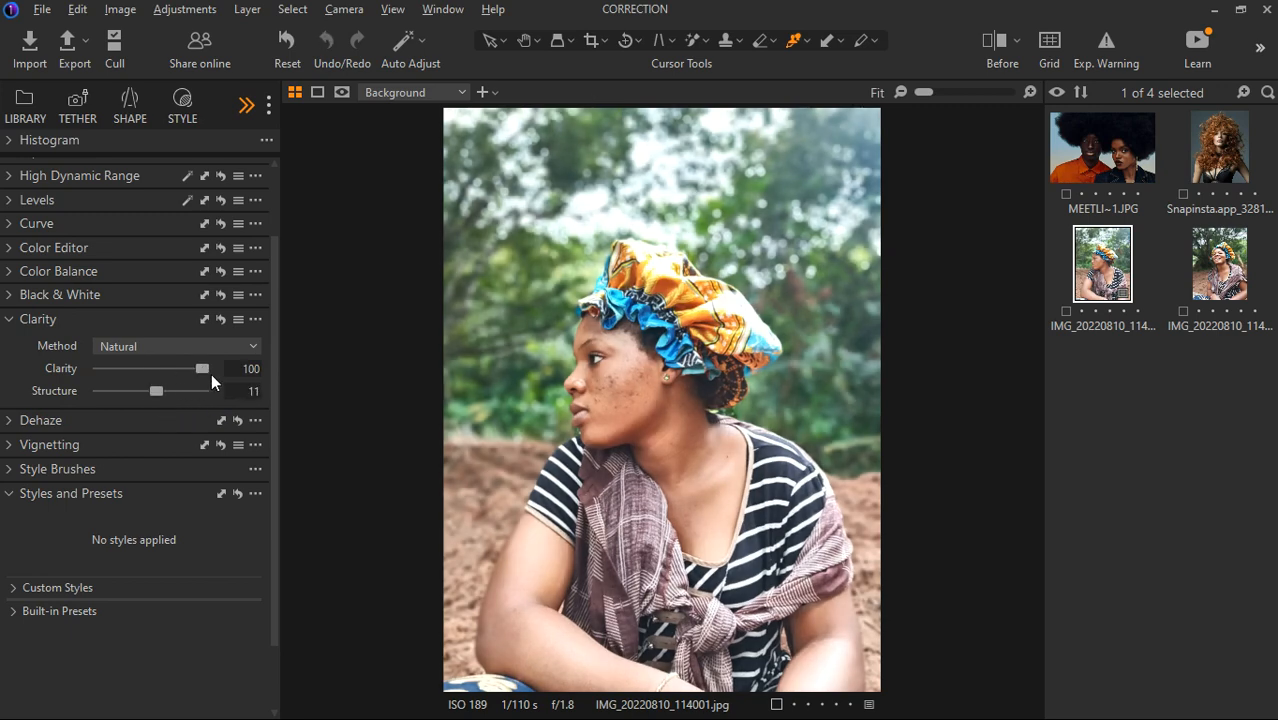
{"action": "double_click", "coordinate": [202, 369]}
{"action": "double_click", "coordinate": [155, 391]}
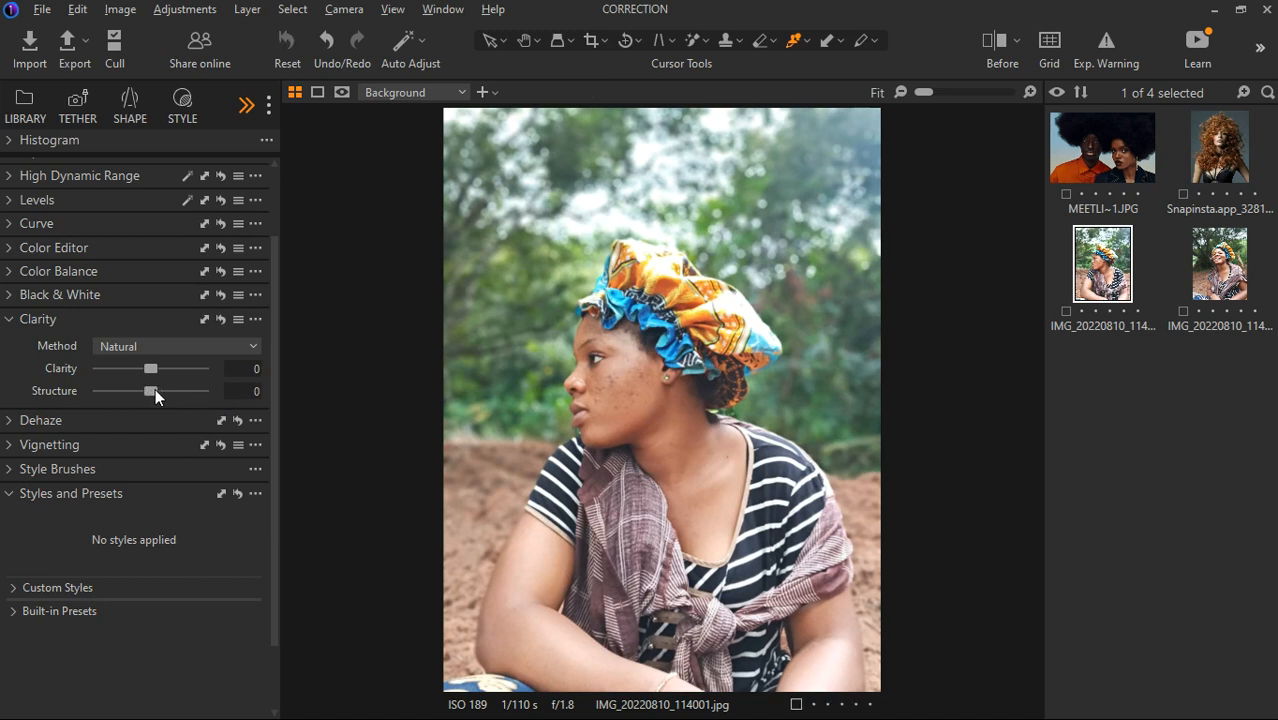
{"action": "left_click", "coordinate": [8, 320]}
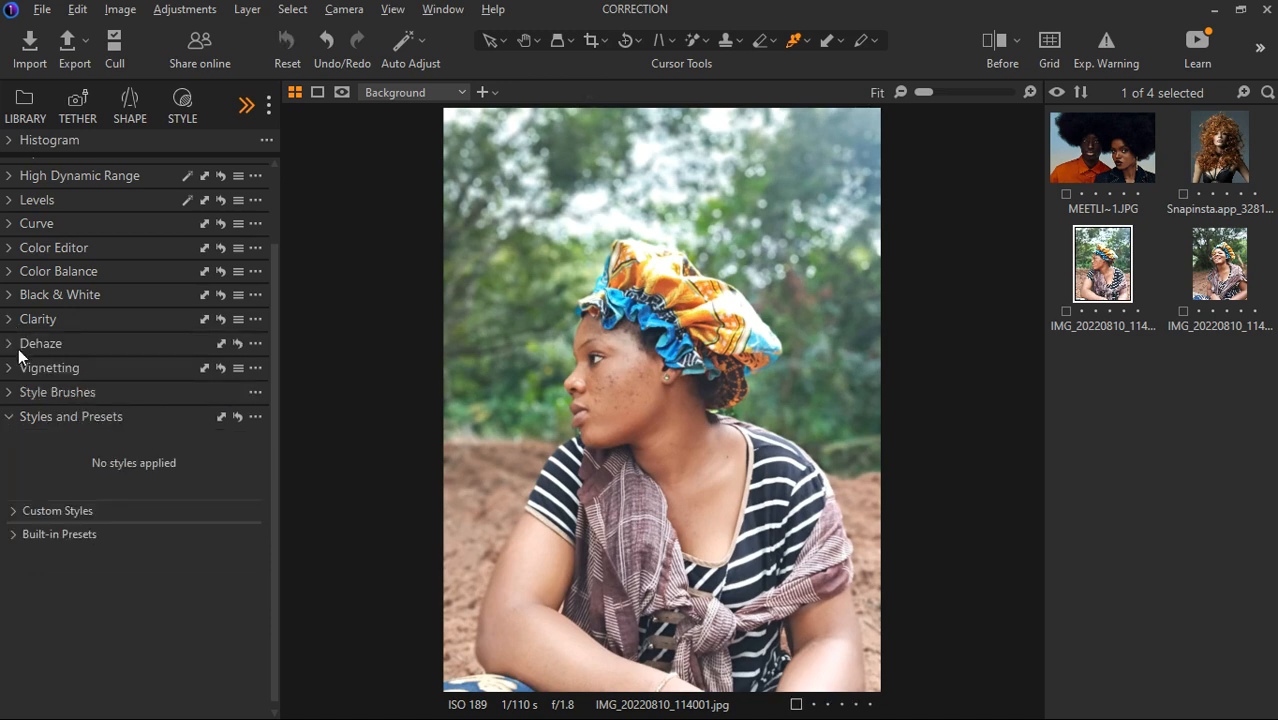
- Try a higher Dehaze Amount with the Auto shadow tone, and reset it to 0
{"action": "left_click", "coordinate": [9, 344]}
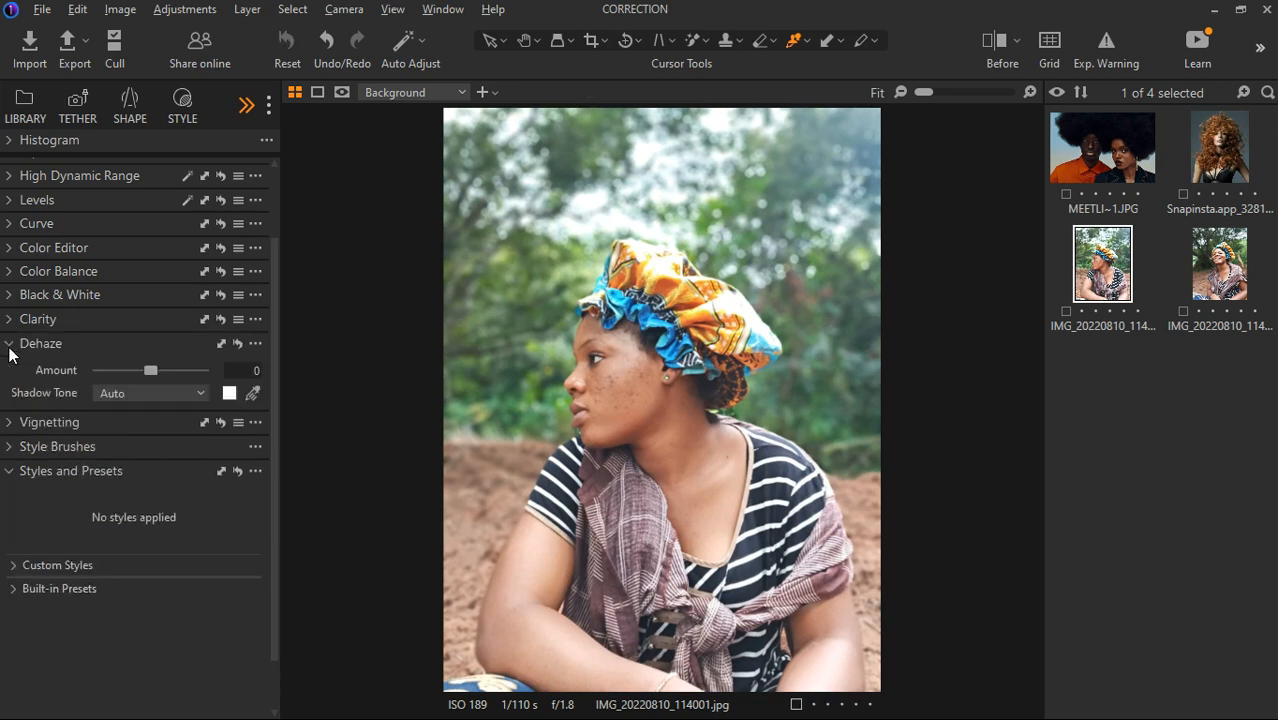
{"action": "left_click_drag", "start_coordinate": [150, 370], "coordinate": [177, 370]}
{"action": "double_click", "coordinate": [177, 370]}
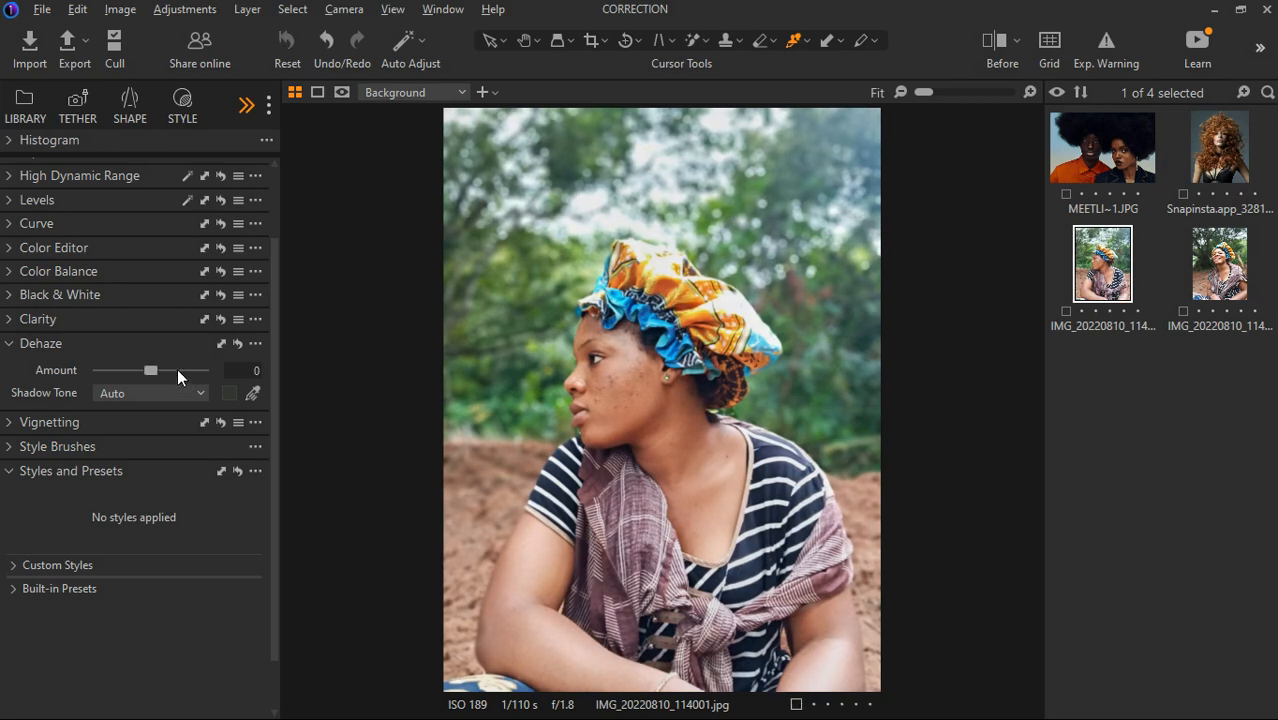
- Try Vignetting -2.25 with Circular on Crop, compare before and after with the split slider, and reset the amount to 0
{"action": "left_click", "coordinate": [14, 425]}
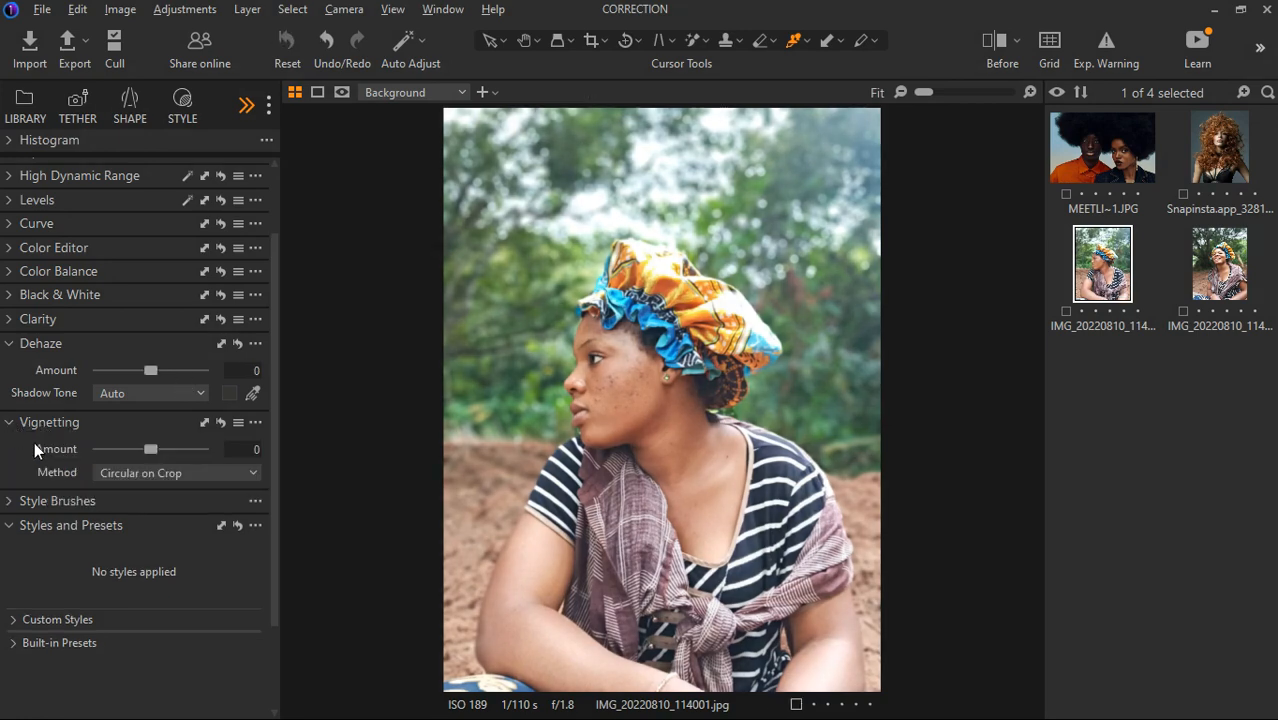
{"action": "left_click_drag", "start_coordinate": [150, 449], "coordinate": [122, 455]}
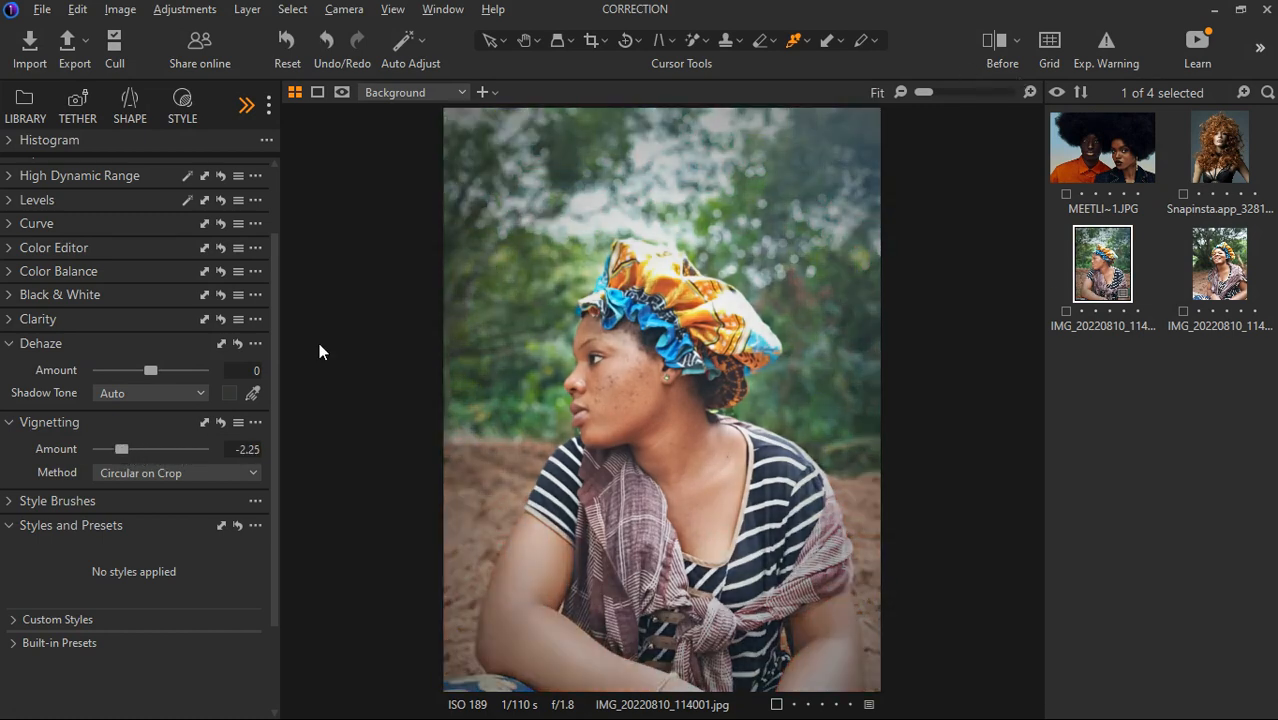
{"action": "left_click", "coordinate": [993, 39]}
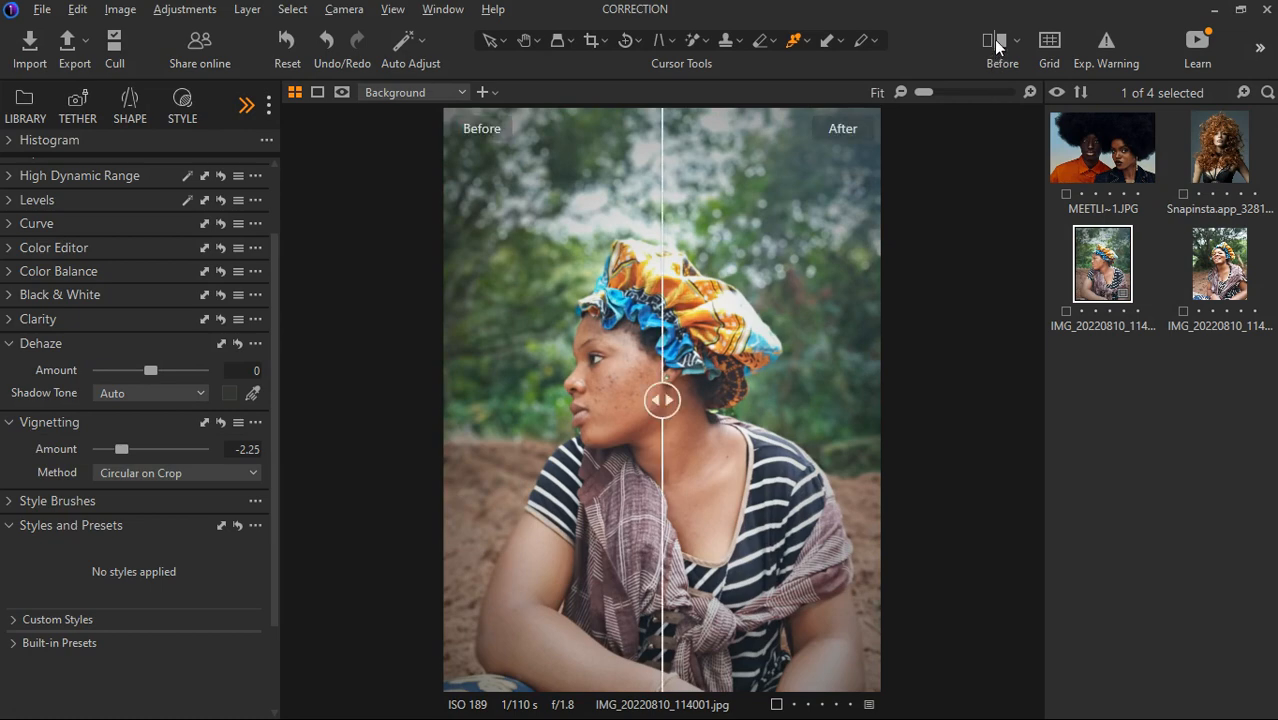
{"action": "left_click_drag", "start_coordinate": [663, 401], "coordinate": [889, 438]}
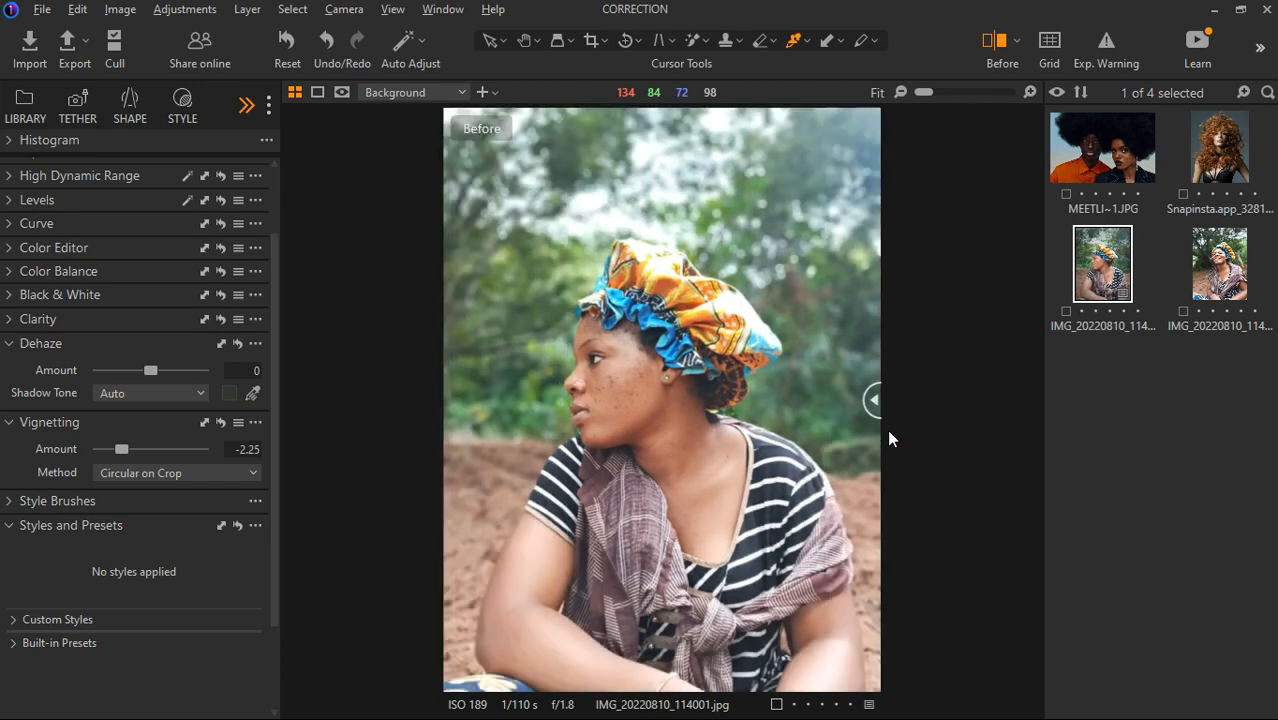
{"action": "left_click", "coordinate": [993, 53]}
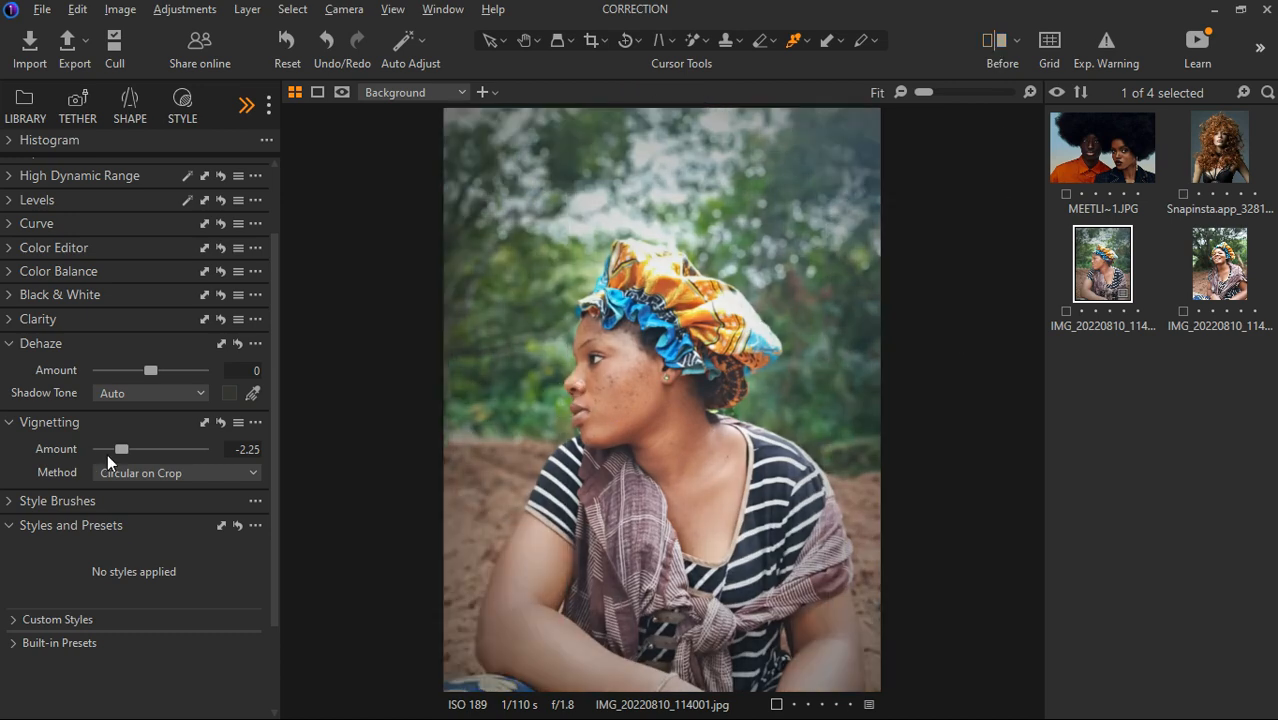
{"action": "double_click", "coordinate": [120, 448]}
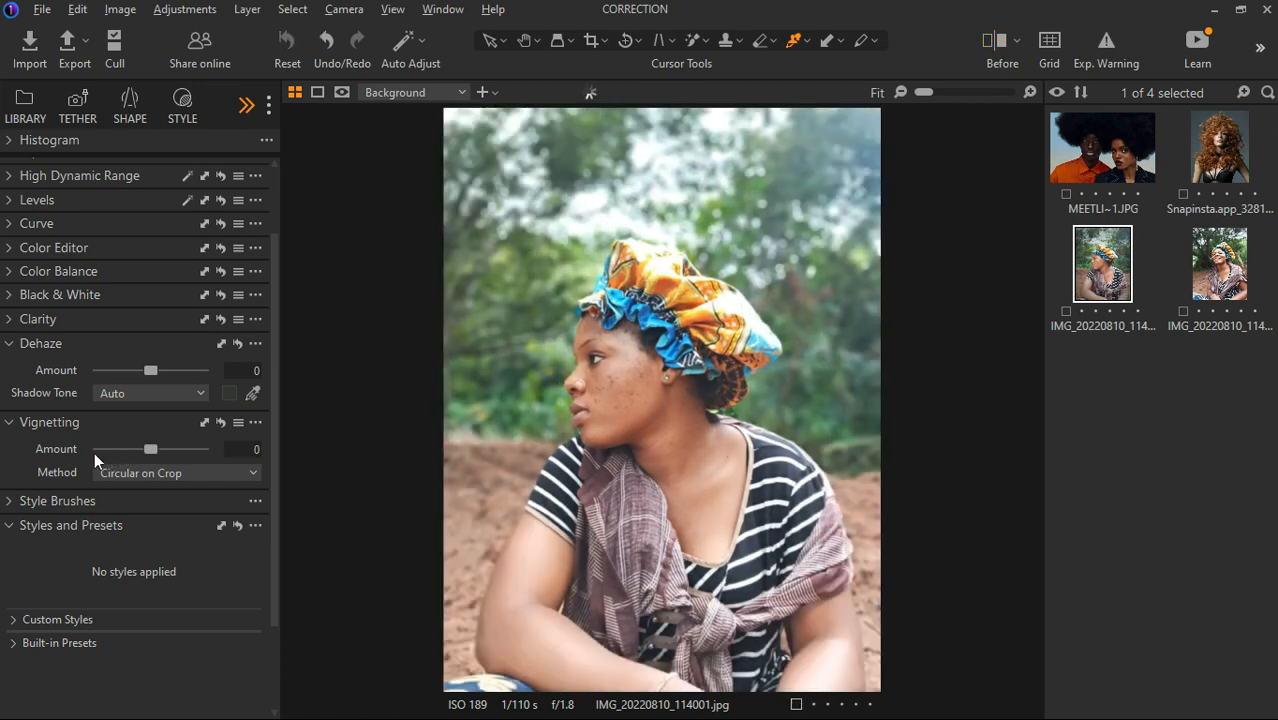
{"action": "left_click", "coordinate": [12, 427]}
- Look through the Style Brushes and the Styles and Presets tools, and collapse both
{"action": "left_click", "coordinate": [10, 448]}
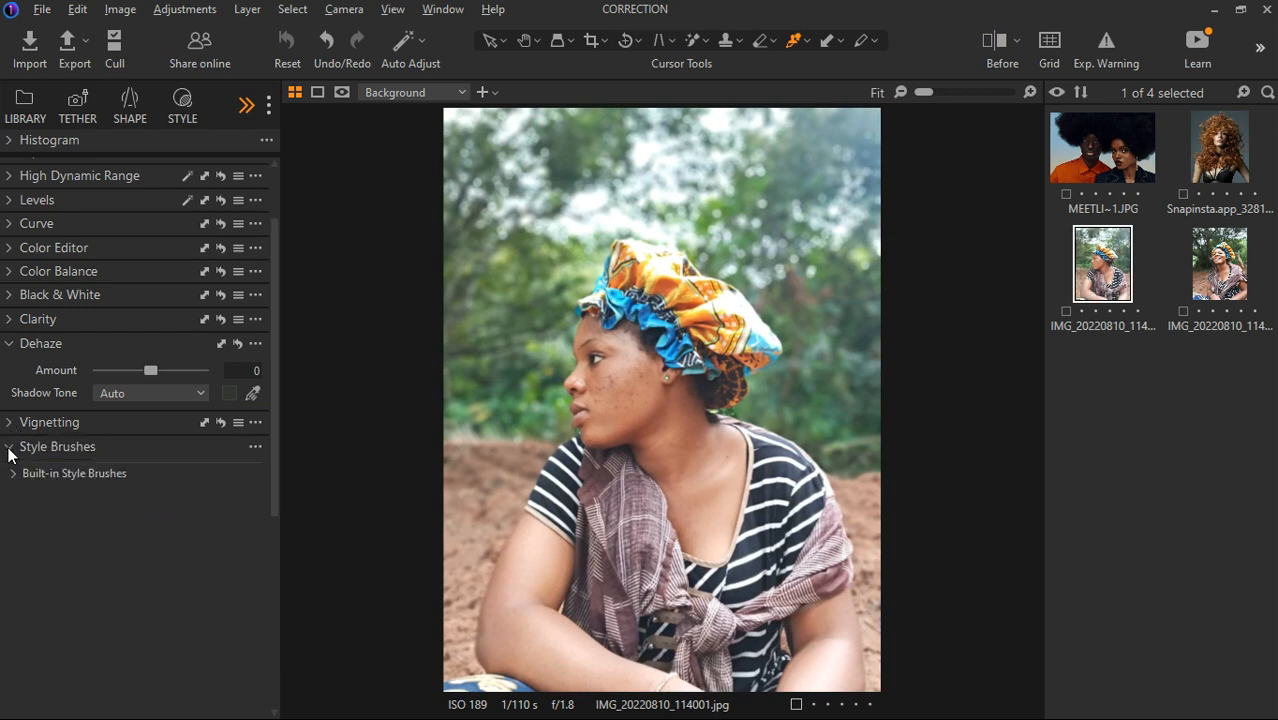
{"action": "left_click", "coordinate": [10, 448]}
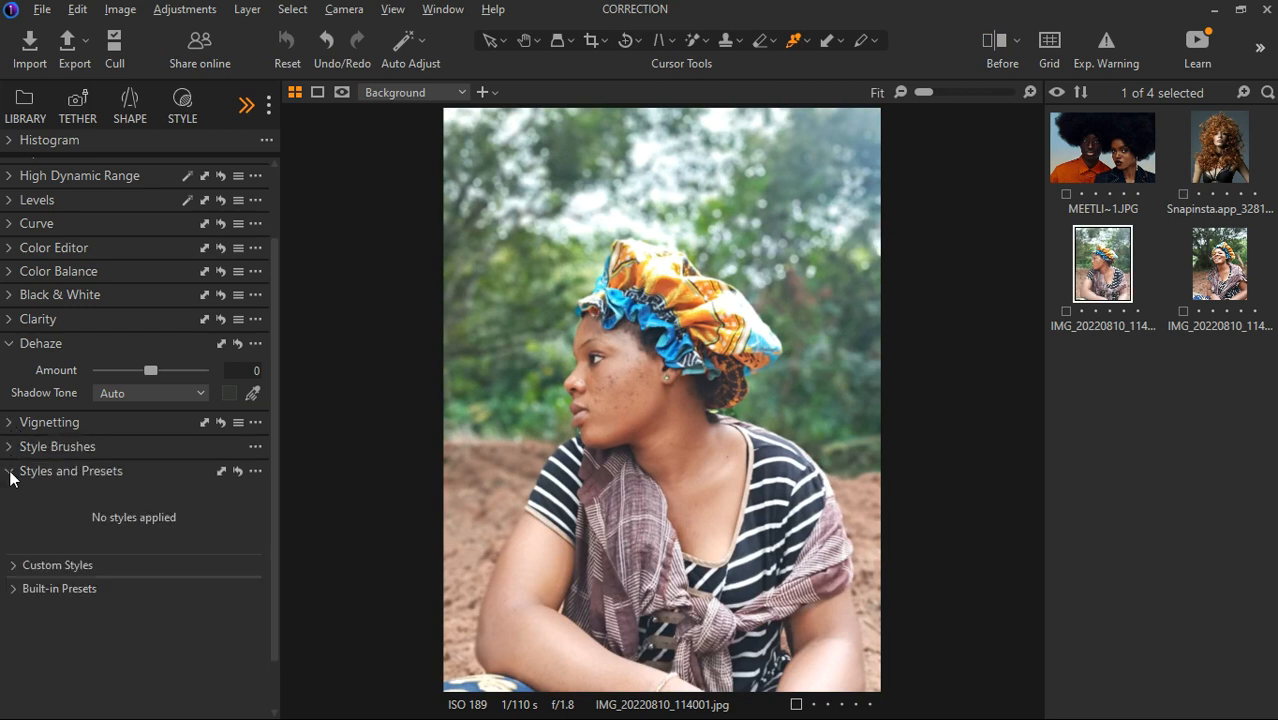
{"action": "left_click", "coordinate": [10, 474]}
{"action": "left_click", "coordinate": [11, 561]}
{"action": "left_click", "coordinate": [12, 472]}
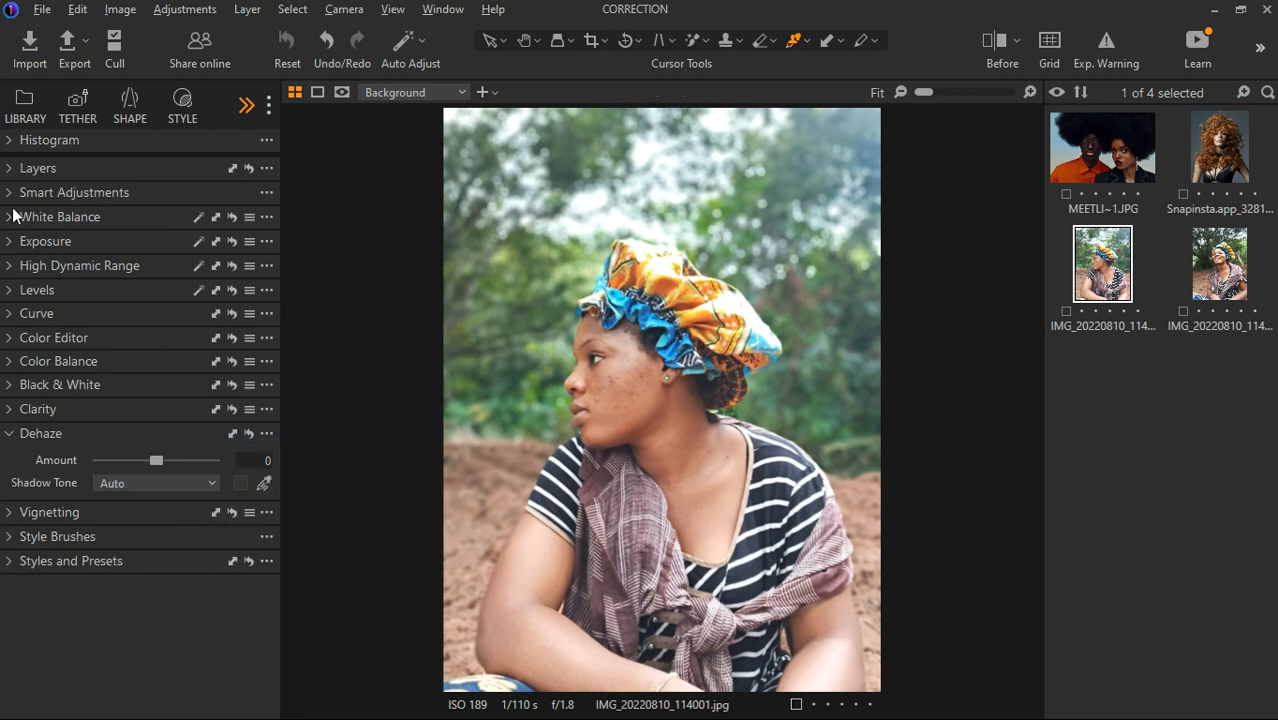
- Examine the photo's Histogram and its clipped areas with the exposure warning, and hide both
{"action": "left_click", "coordinate": [12, 170]}
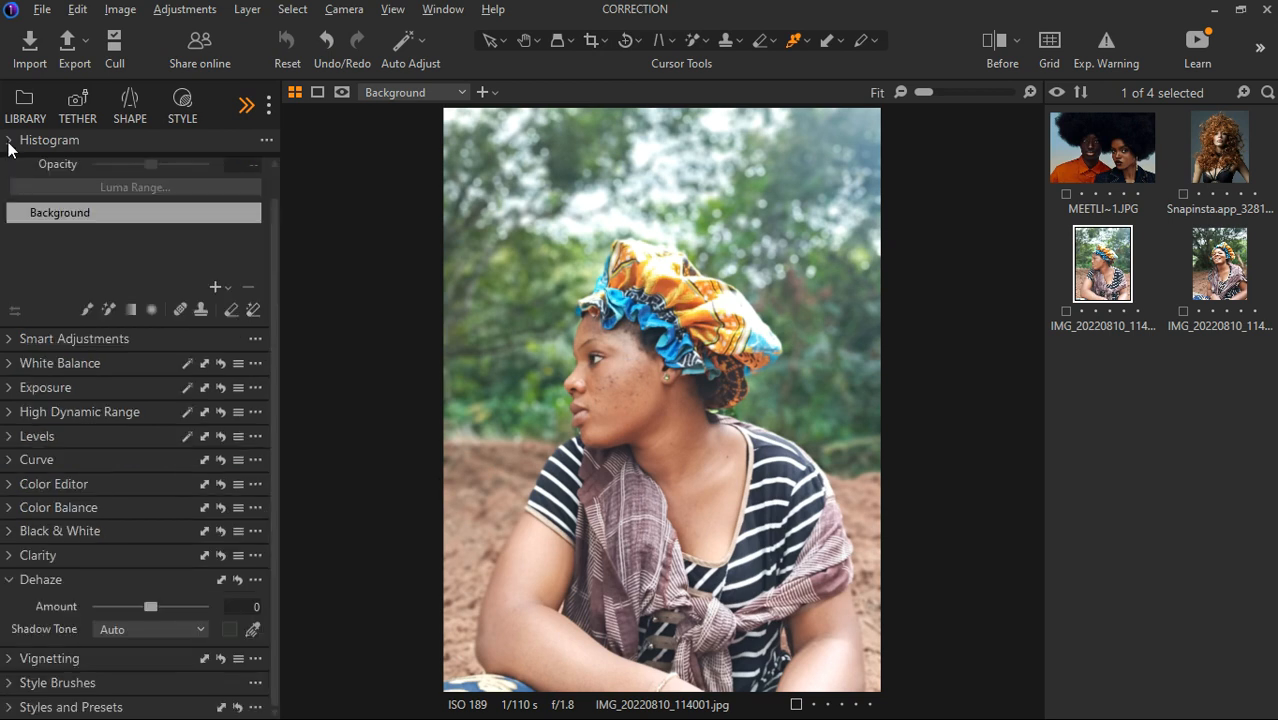
{"action": "left_click", "coordinate": [12, 142]}
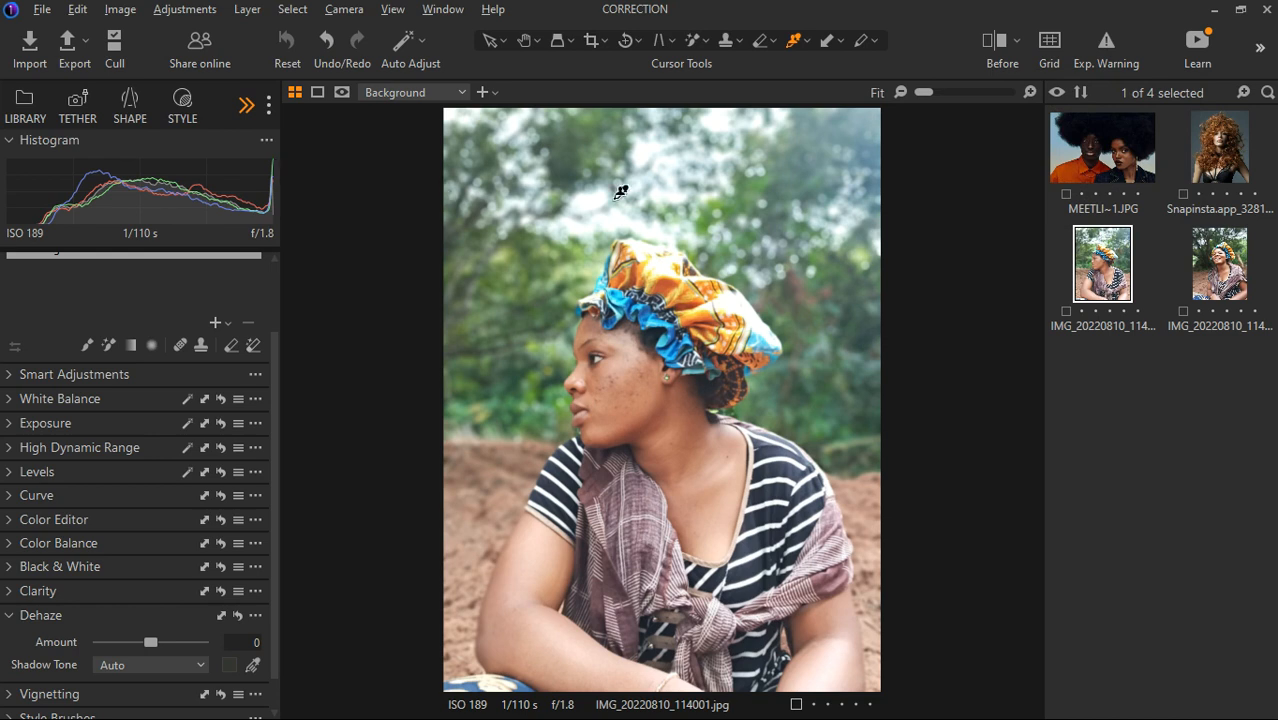
{"action": "left_click", "coordinate": [1110, 48]}
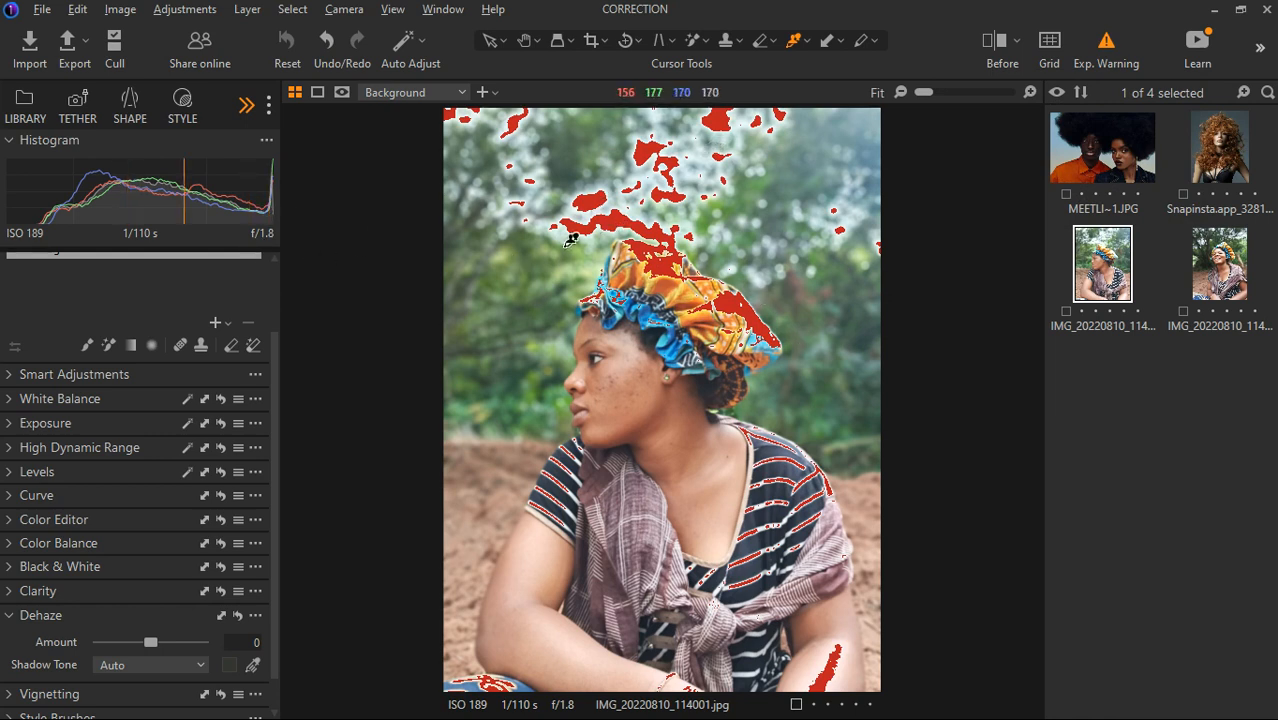
{"action": "left_click", "coordinate": [1106, 45]}
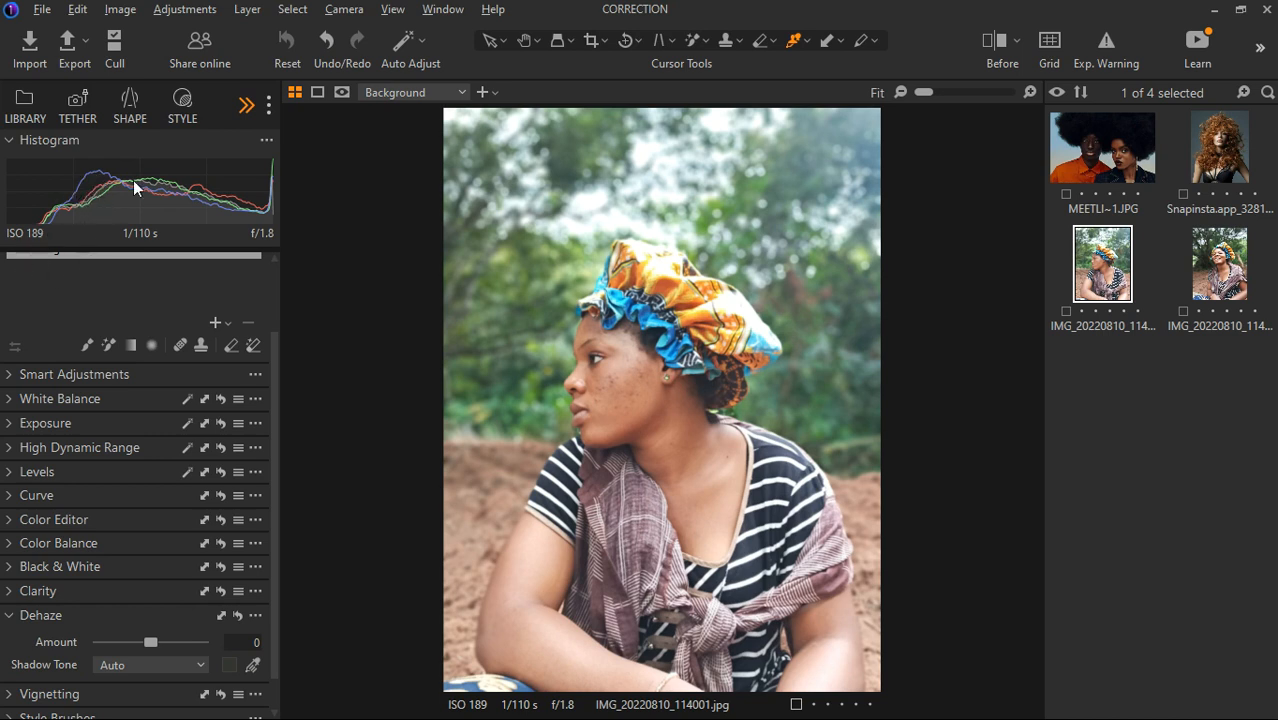
{"action": "left_click", "coordinate": [9, 141]}
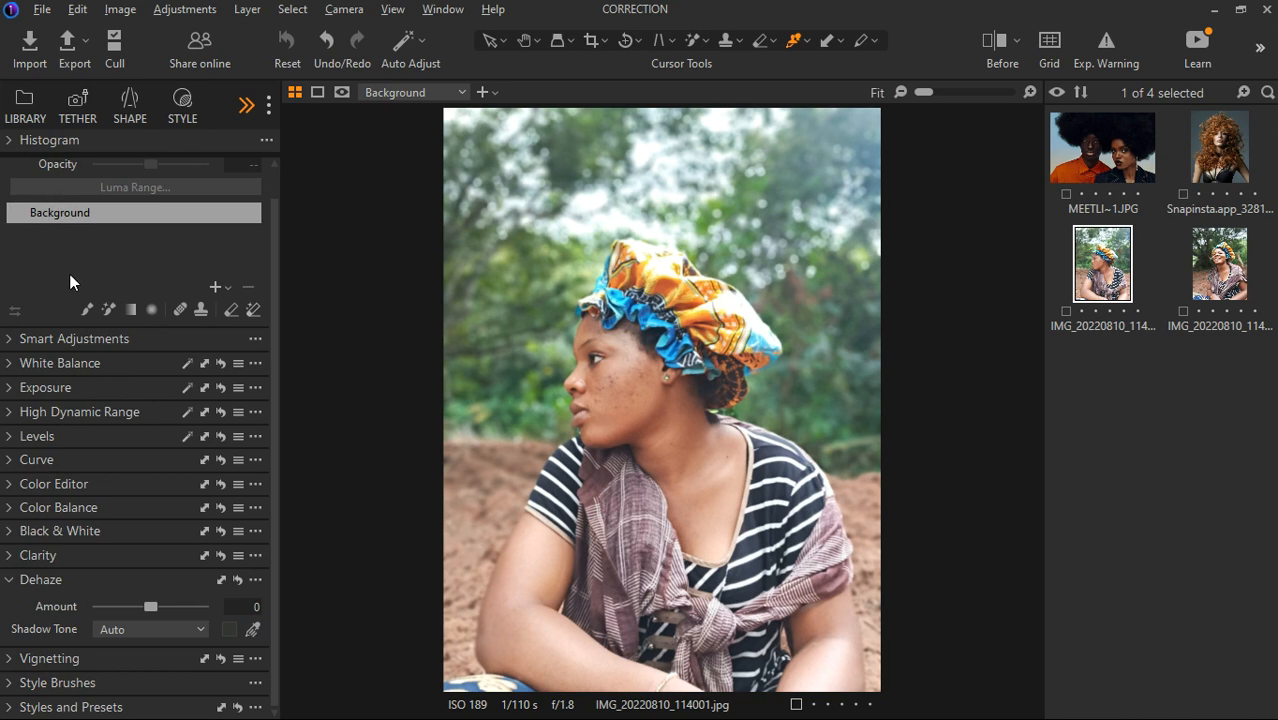
- Add a new filled adjustment layer above the Background and make it the active layer
{"action": "scroll", "coordinate": [69, 273], "scroll_direction": "up", "scroll_amount": 1}
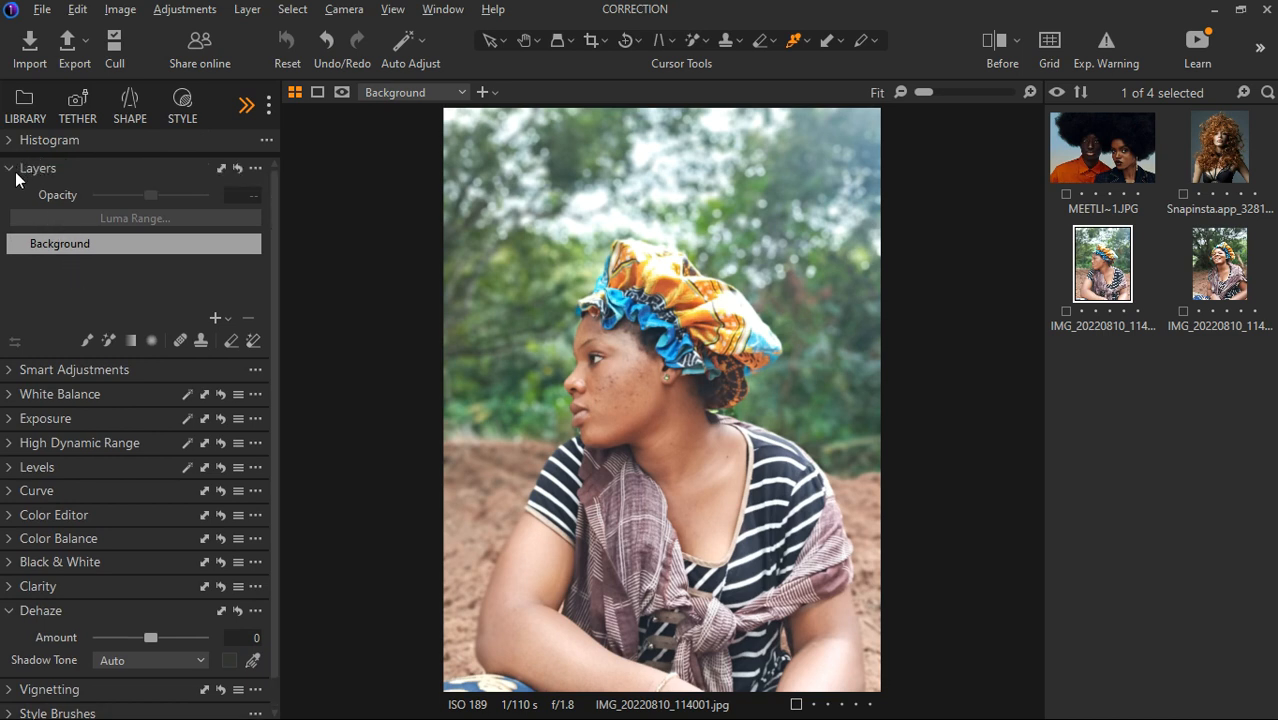
{"action": "left_click", "coordinate": [226, 320]}
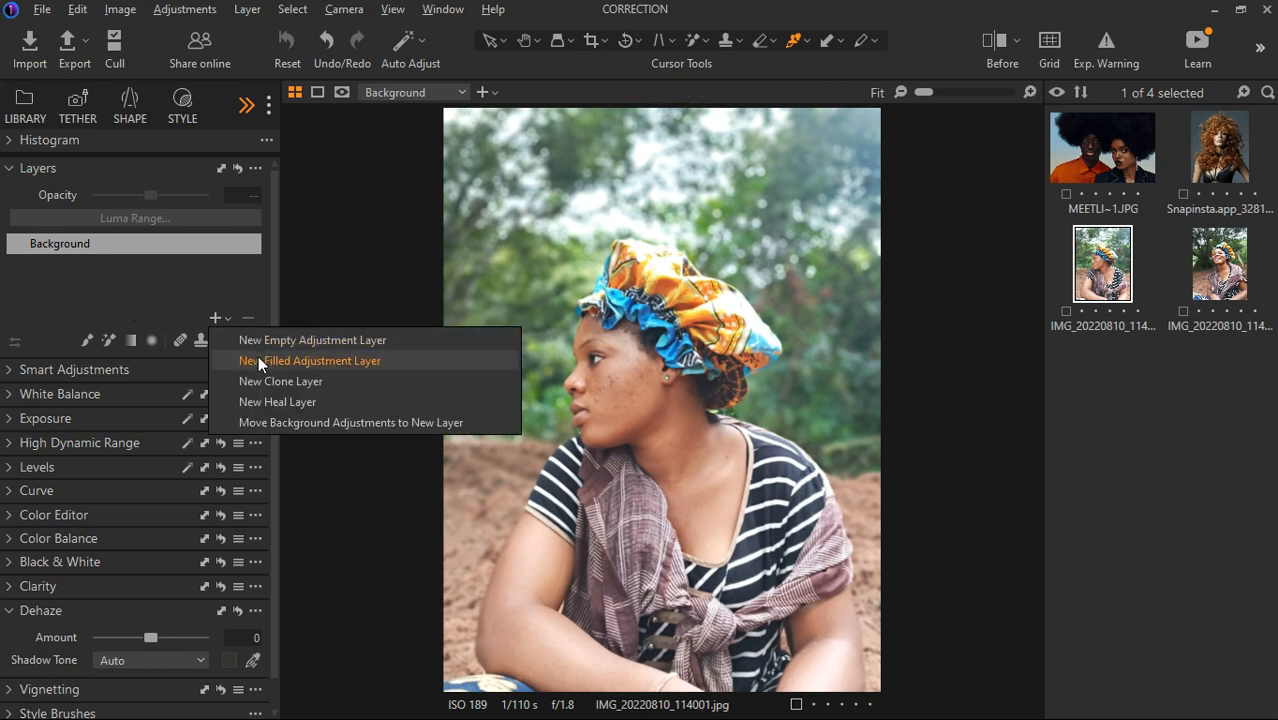
{"action": "left_click", "coordinate": [258, 360]}
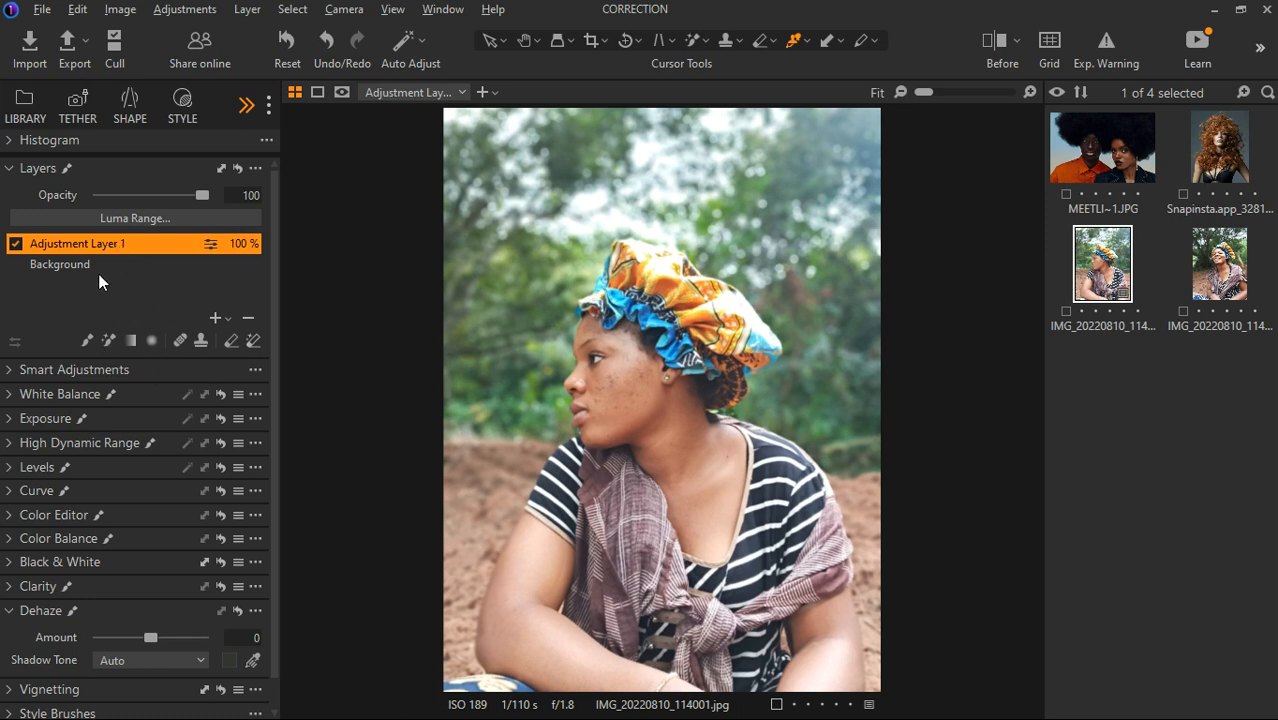
{"action": "left_click", "coordinate": [63, 265]}
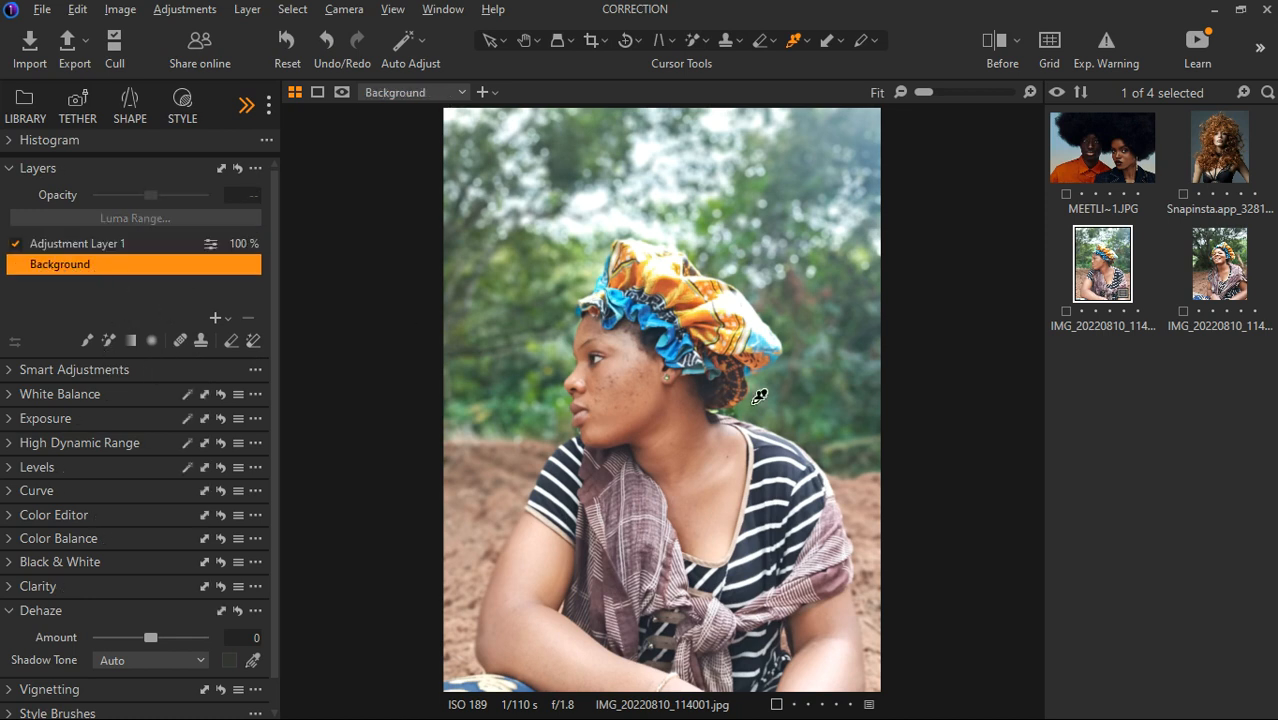
{"action": "left_click", "coordinate": [58, 243]}
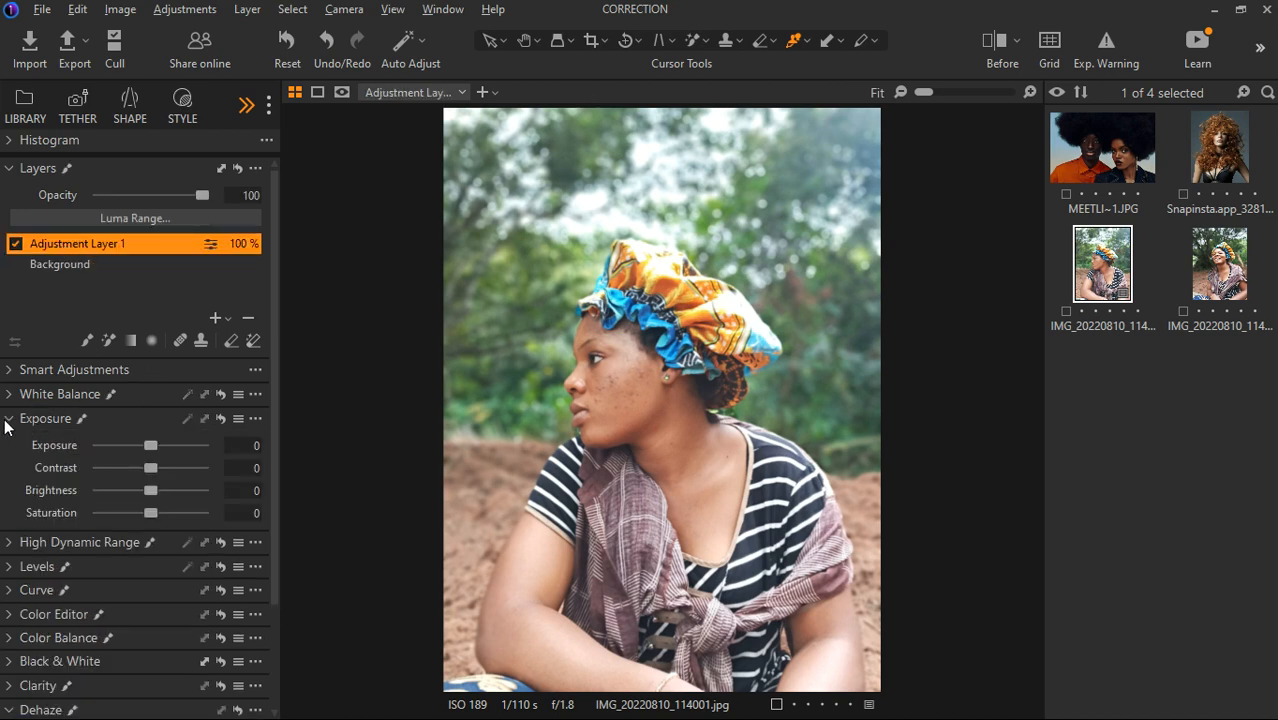
- Set the adjustment layer's High Dynamic Range Highlight to -20 and White to -45
{"action": "key", "text": "m"}
{"action": "left_click", "coordinate": [12, 544]}
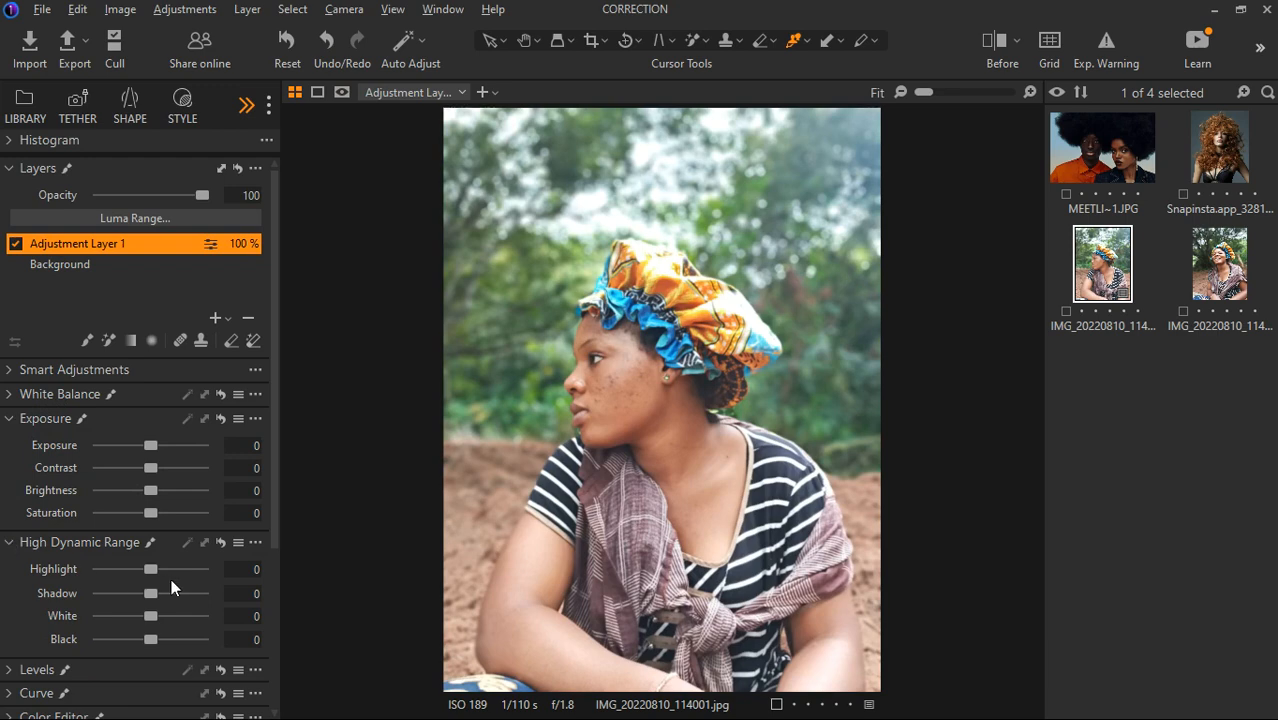
{"action": "left_click_drag", "start_coordinate": [136, 566], "coordinate": [129, 614]}
- Set the adjustment layer's Dehaze Amount to 53 and its Brightness to 5
{"action": "scroll", "coordinate": [129, 612], "scroll_direction": "down", "scroll_amount": 5}
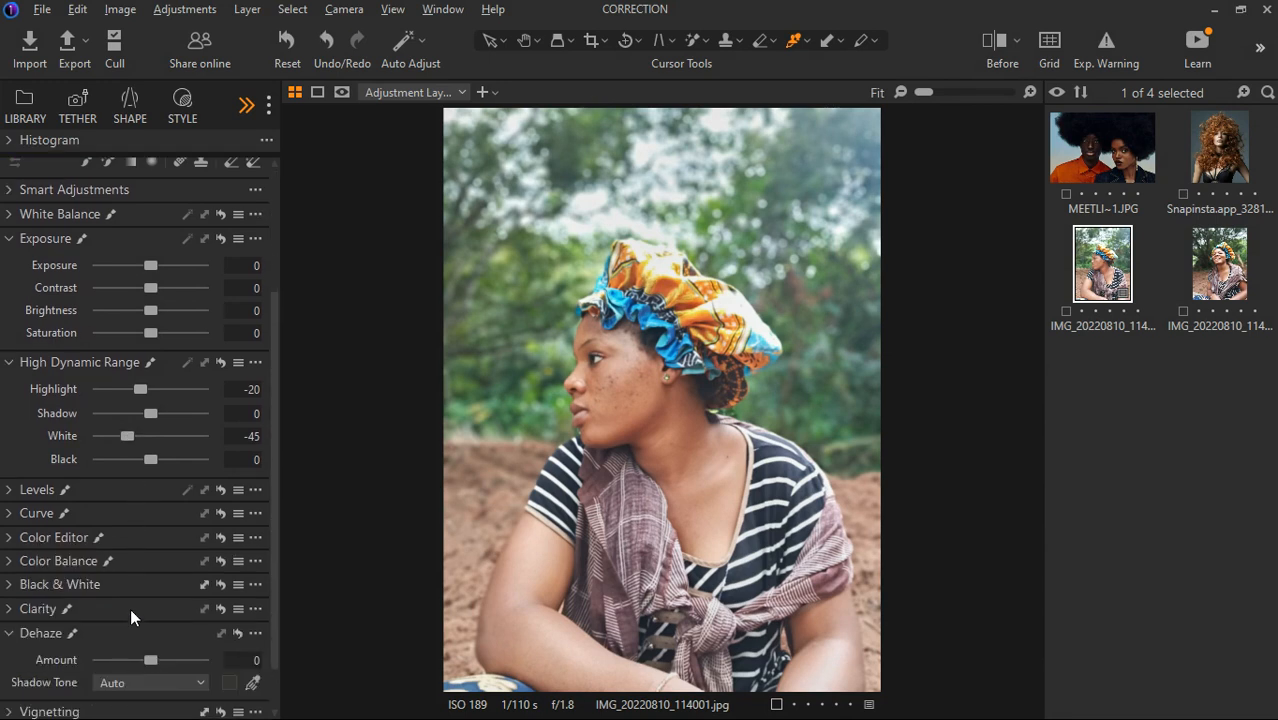
{"action": "left_click_drag", "start_coordinate": [146, 605], "coordinate": [173, 603]}
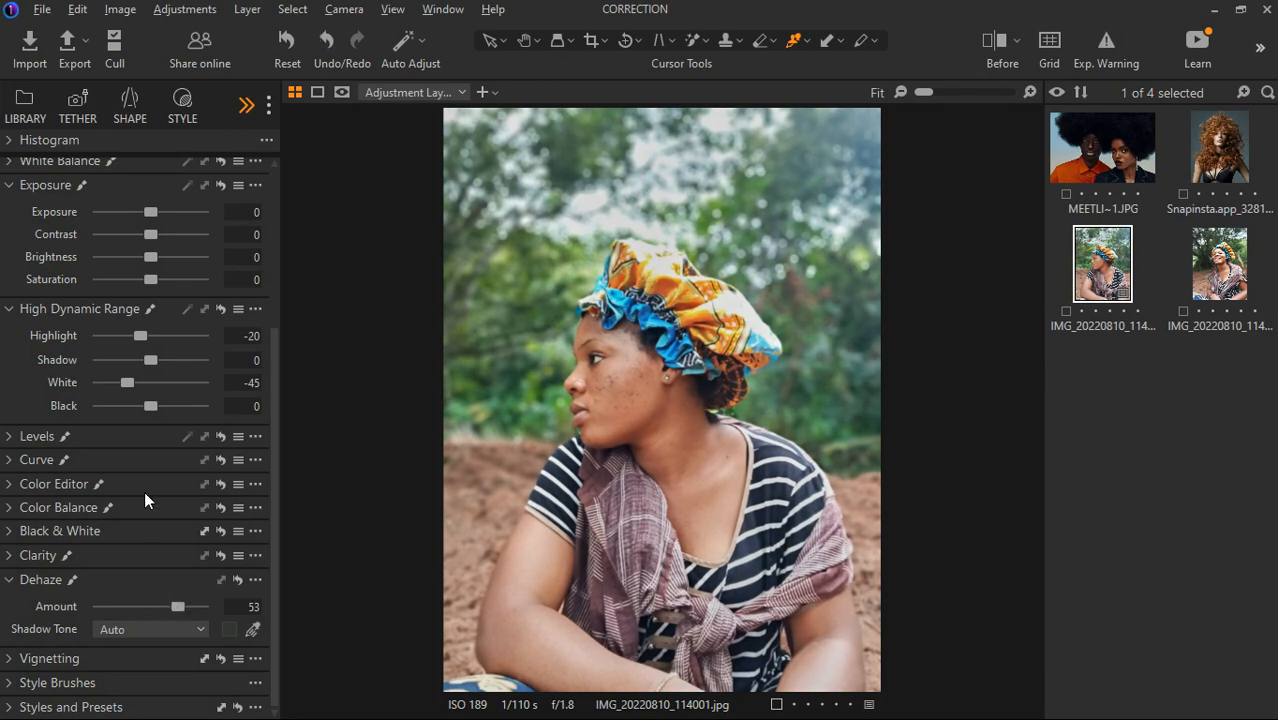
{"action": "scroll", "coordinate": [144, 491], "scroll_direction": "up", "scroll_amount": 4}
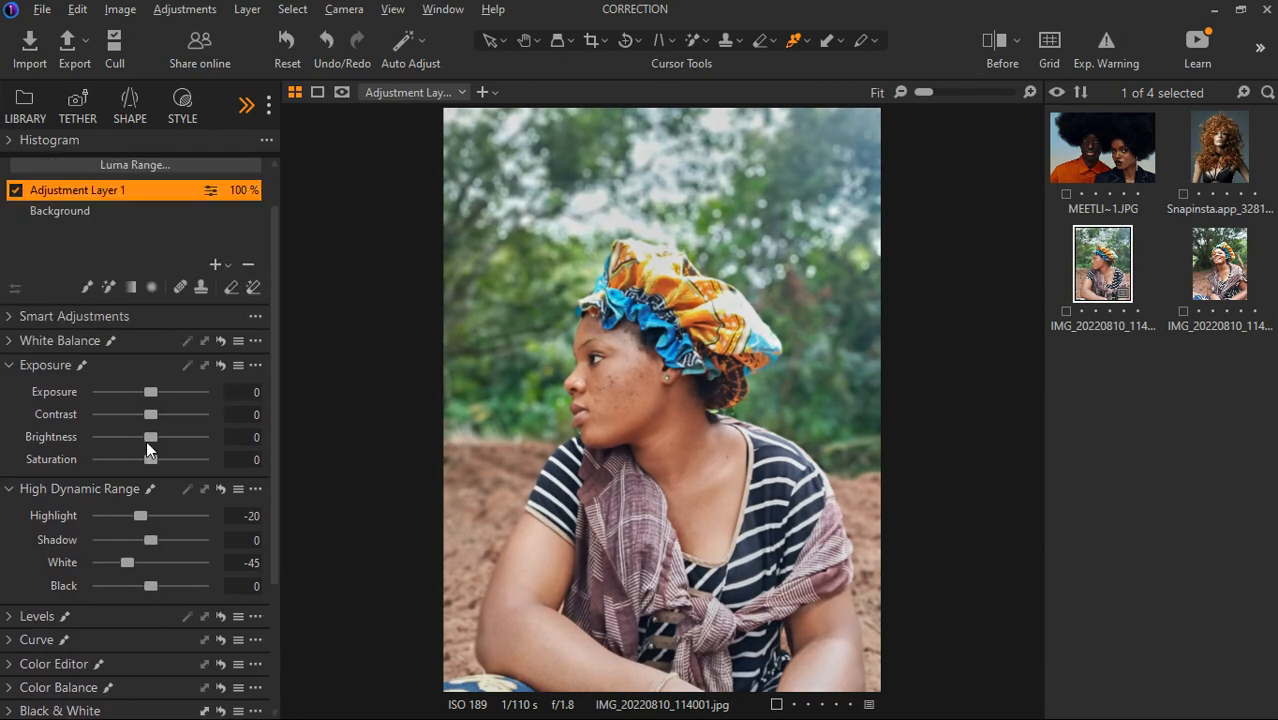
{"action": "left_click_drag", "start_coordinate": [153, 437], "coordinate": [159, 437]}
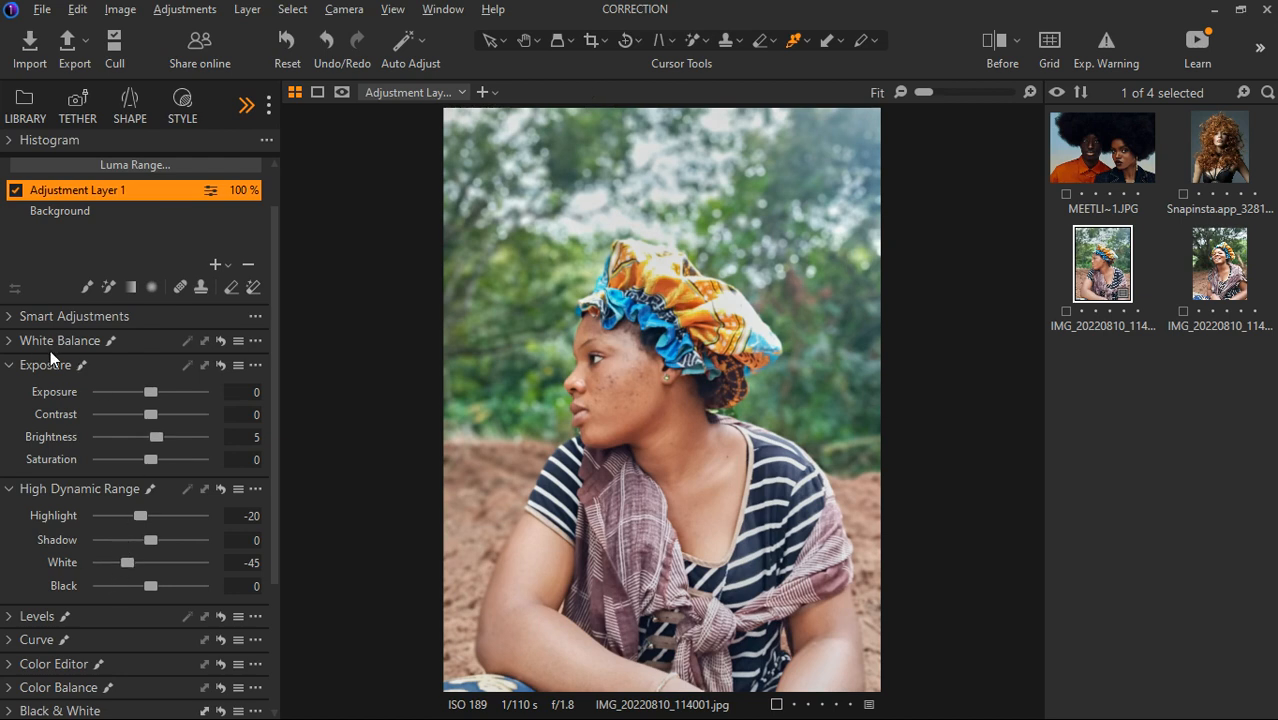
- Correct the adjustment layer's white balance by sampling the striped shirt near the shoulder with the White Balance picker
{"action": "left_click", "coordinate": [12, 342]}
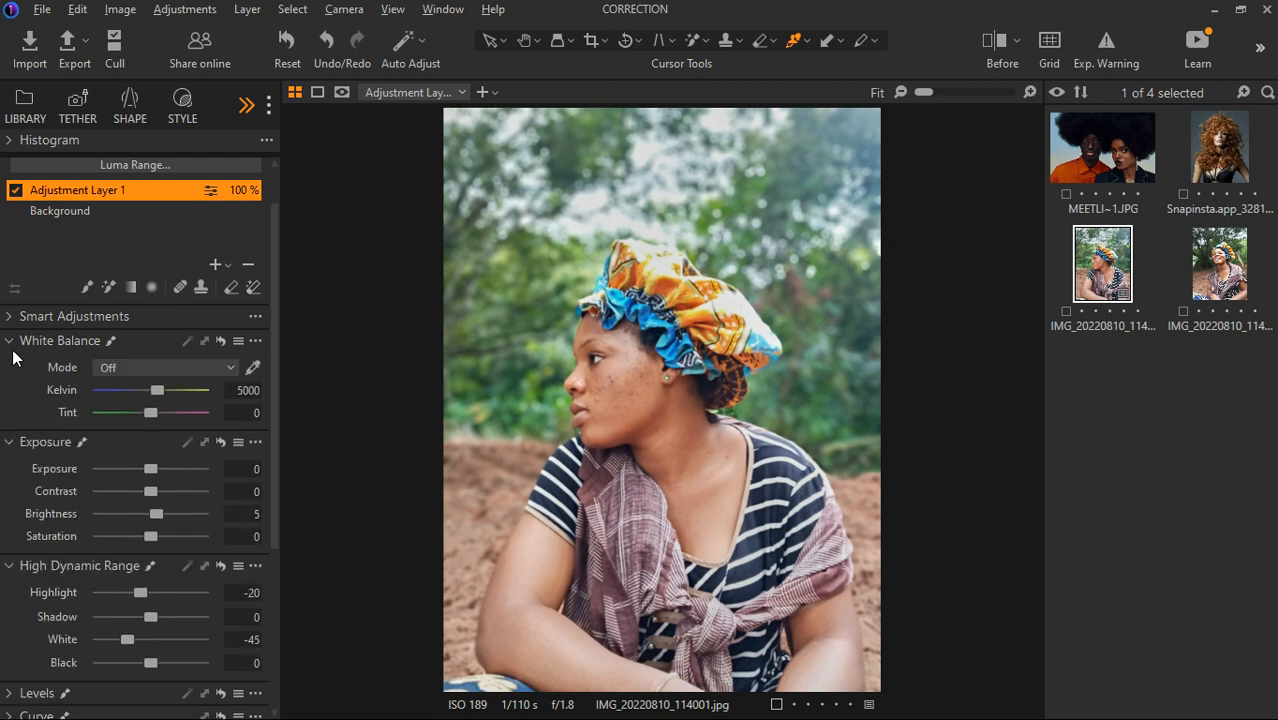
{"action": "left_click", "coordinate": [253, 364]}
{"action": "left_click", "coordinate": [563, 457]}
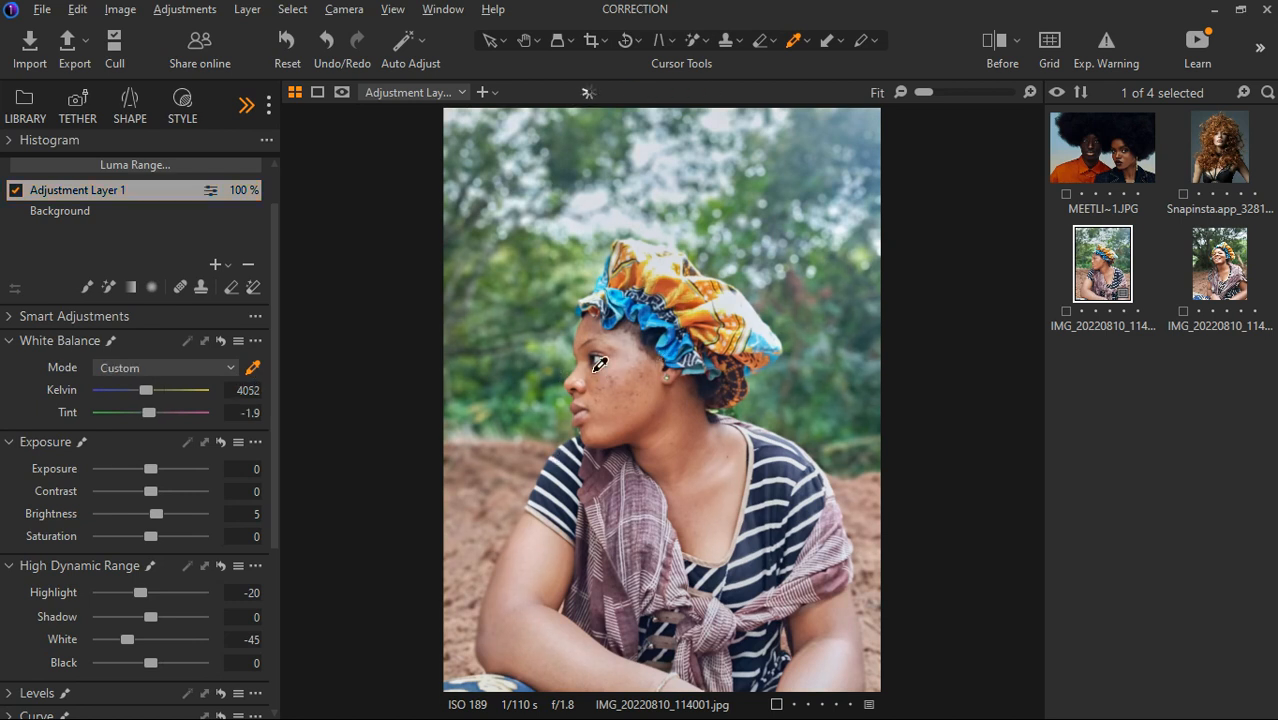
- Add a second filled adjustment layer with Saturation 22 and compare the photo with its original in the split before/after view
{"action": "left_click", "coordinate": [227, 266]}
{"action": "left_click", "coordinate": [314, 303]}
{"action": "left_click_drag", "start_coordinate": [150, 536], "coordinate": [163, 536]}
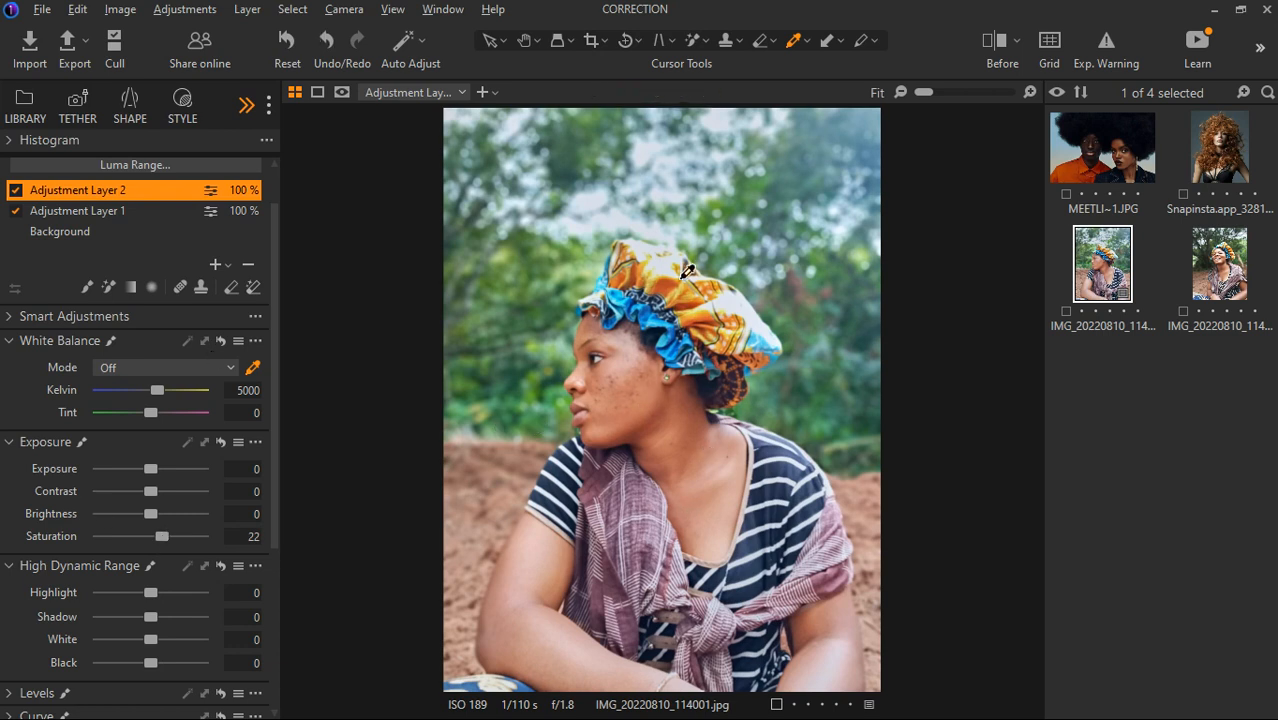
{"action": "left_click", "coordinate": [998, 40]}
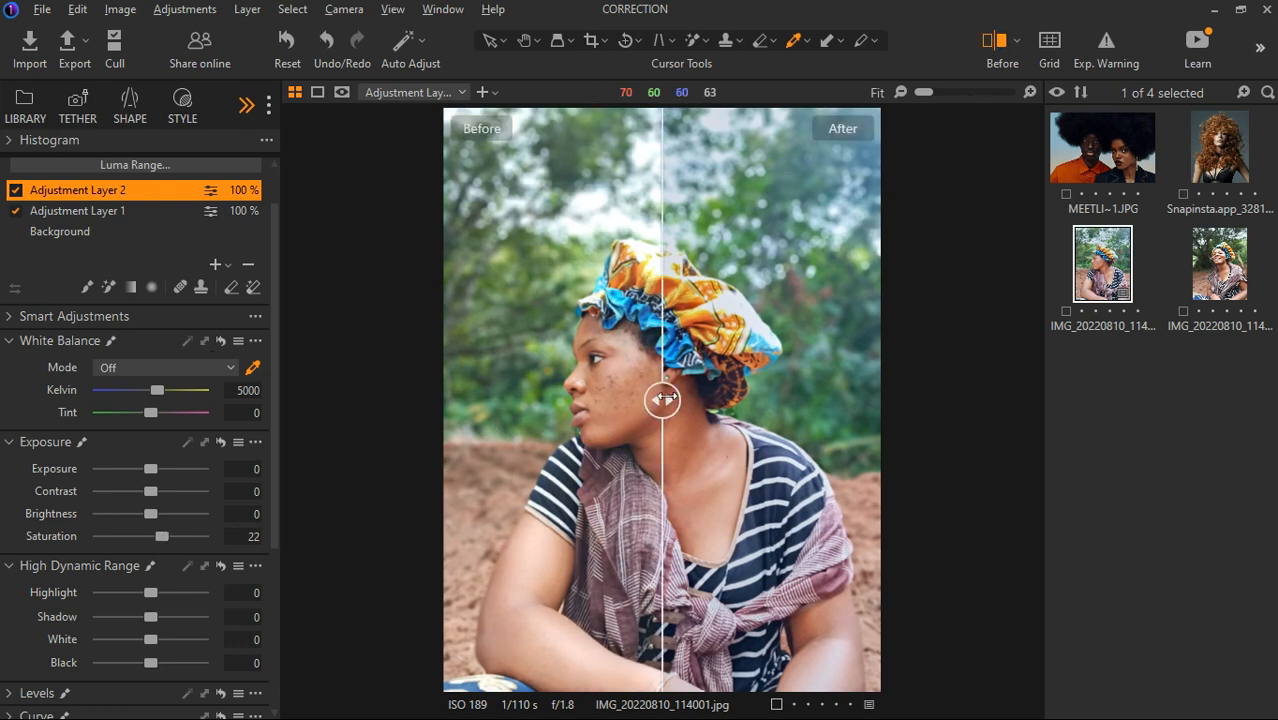
{"action": "left_click", "coordinate": [784, 399]}
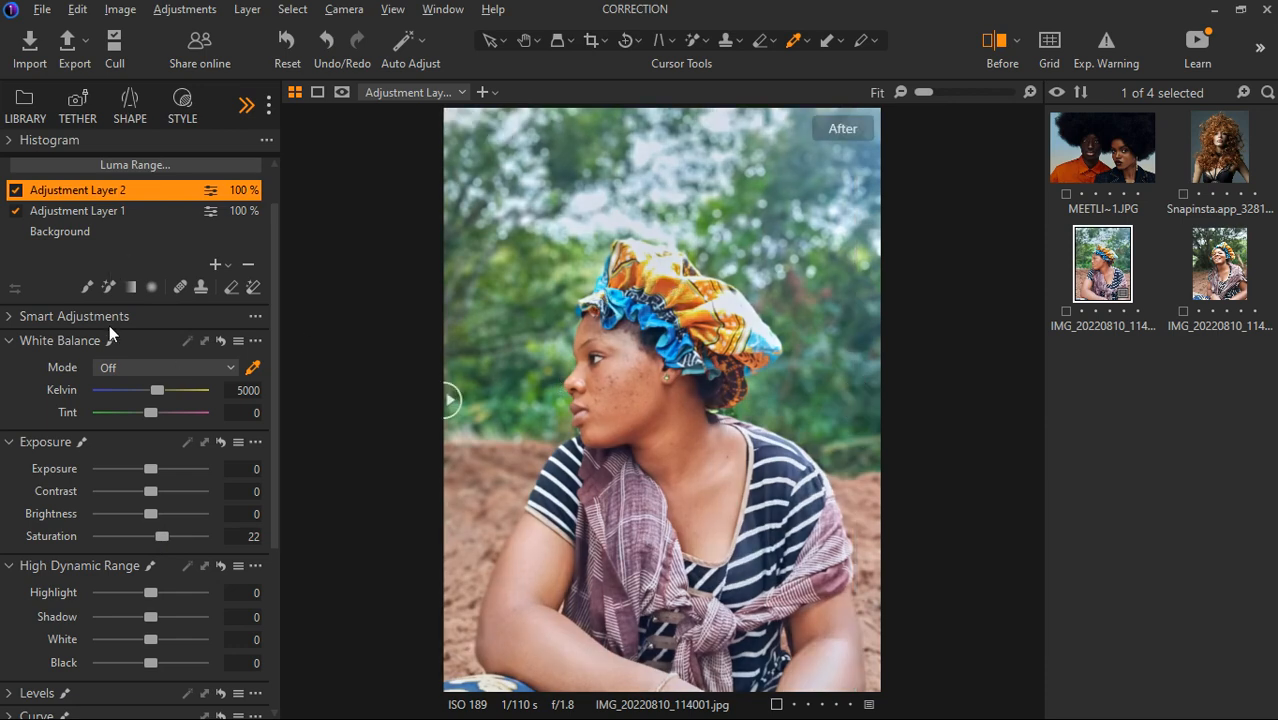
- Sample the blue tint in the background above the headscarf with the basic Color Editor and set the blue range's Saturation to -80
{"action": "scroll", "coordinate": [131, 453], "scroll_direction": "down", "scroll_amount": 5}
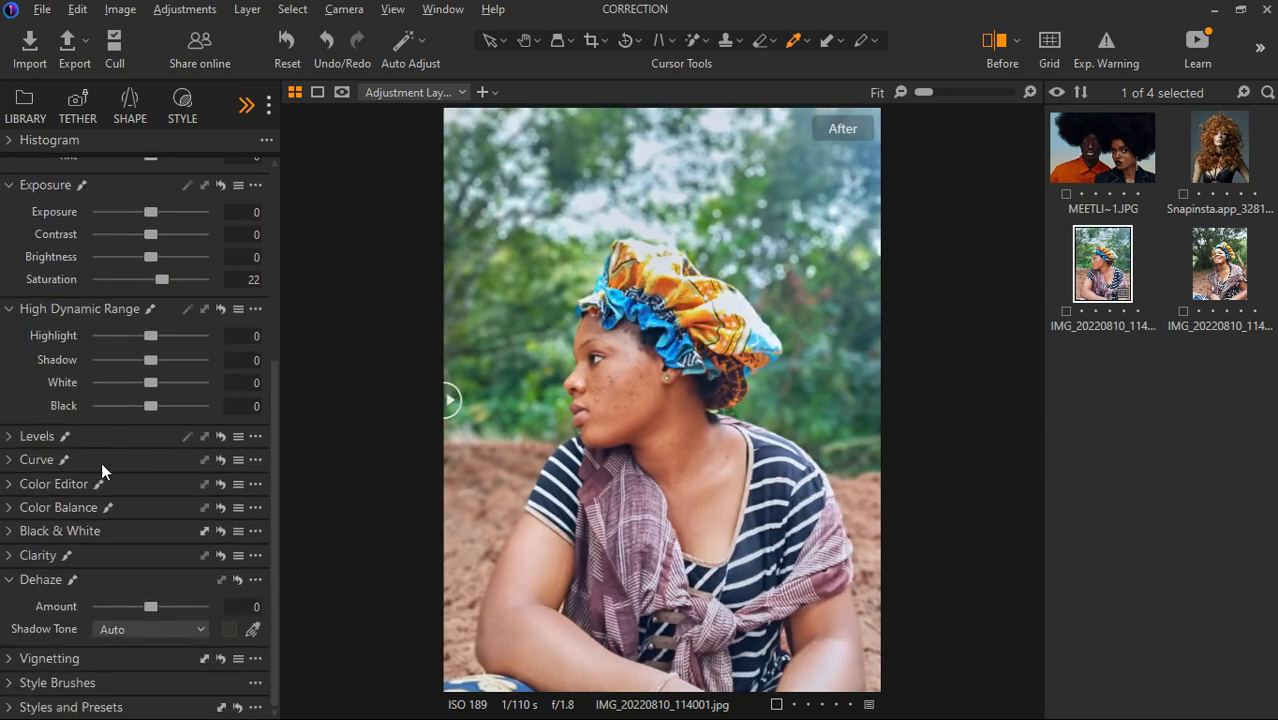
{"action": "left_click", "coordinate": [20, 484]}
{"action": "left_click", "coordinate": [23, 465]}
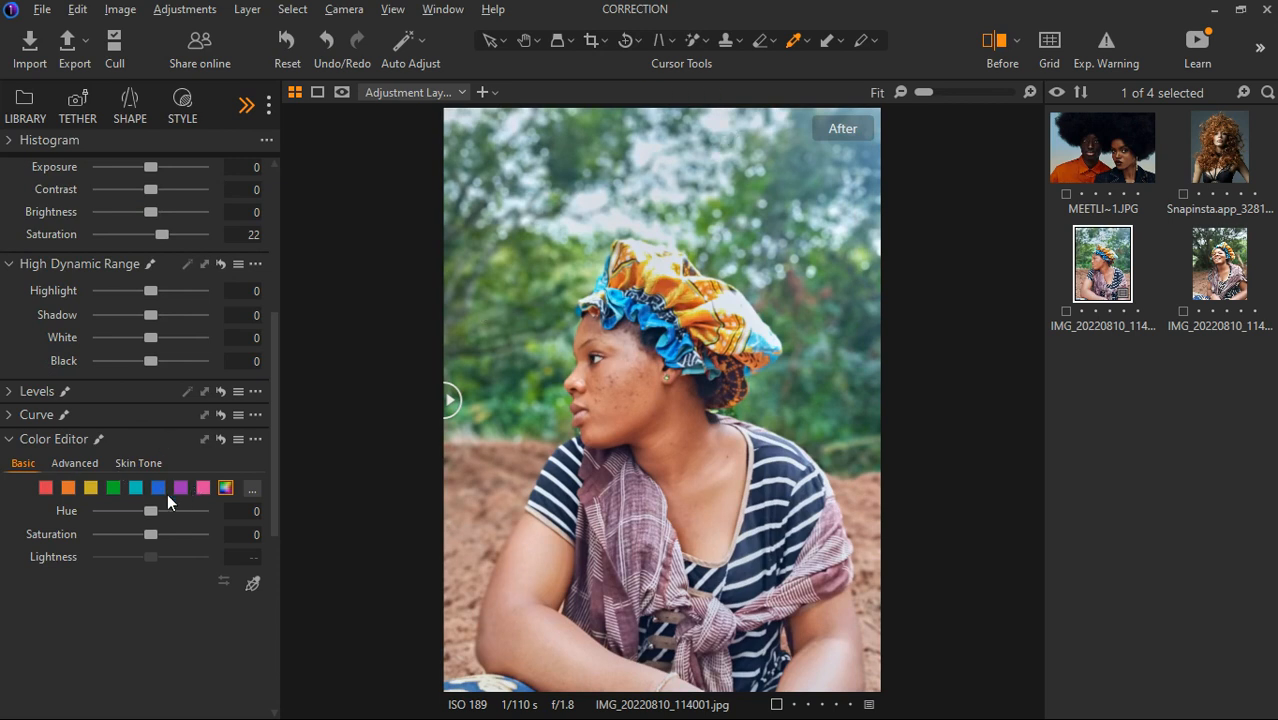
{"action": "left_click", "coordinate": [252, 584]}
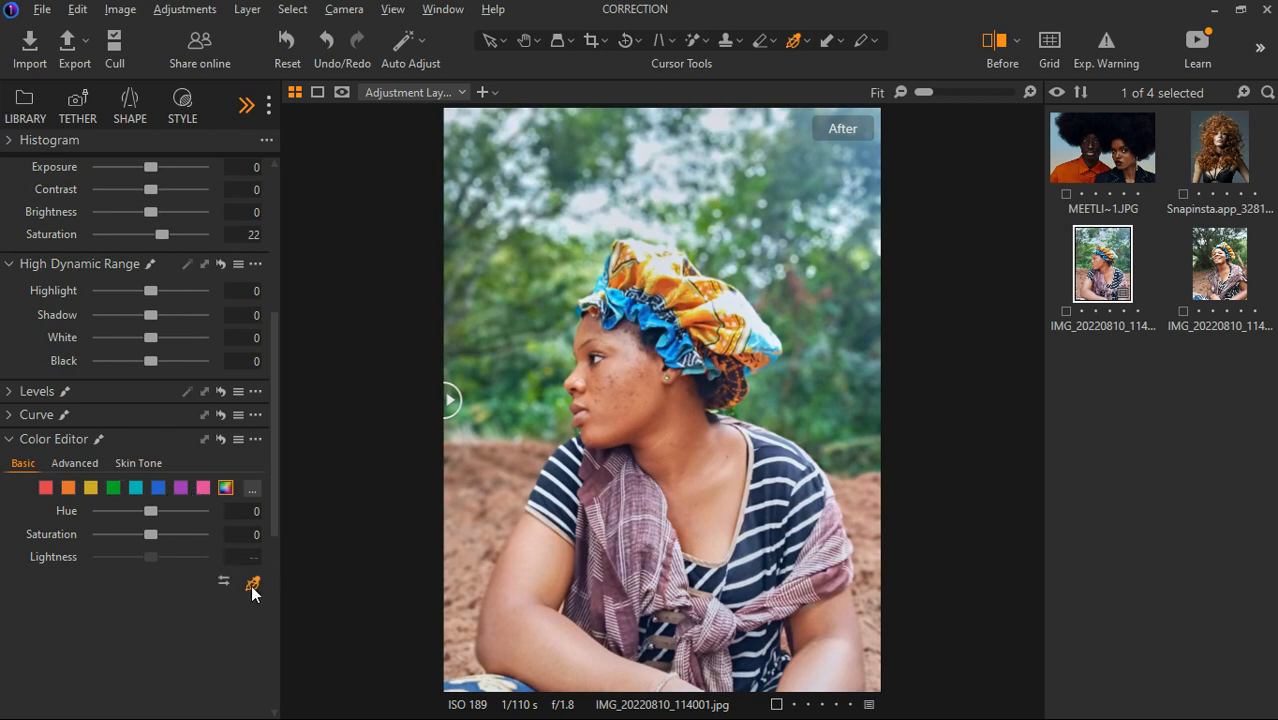
{"action": "left_click", "coordinate": [717, 145]}
{"action": "left_click_drag", "start_coordinate": [150, 535], "coordinate": [69, 527]}
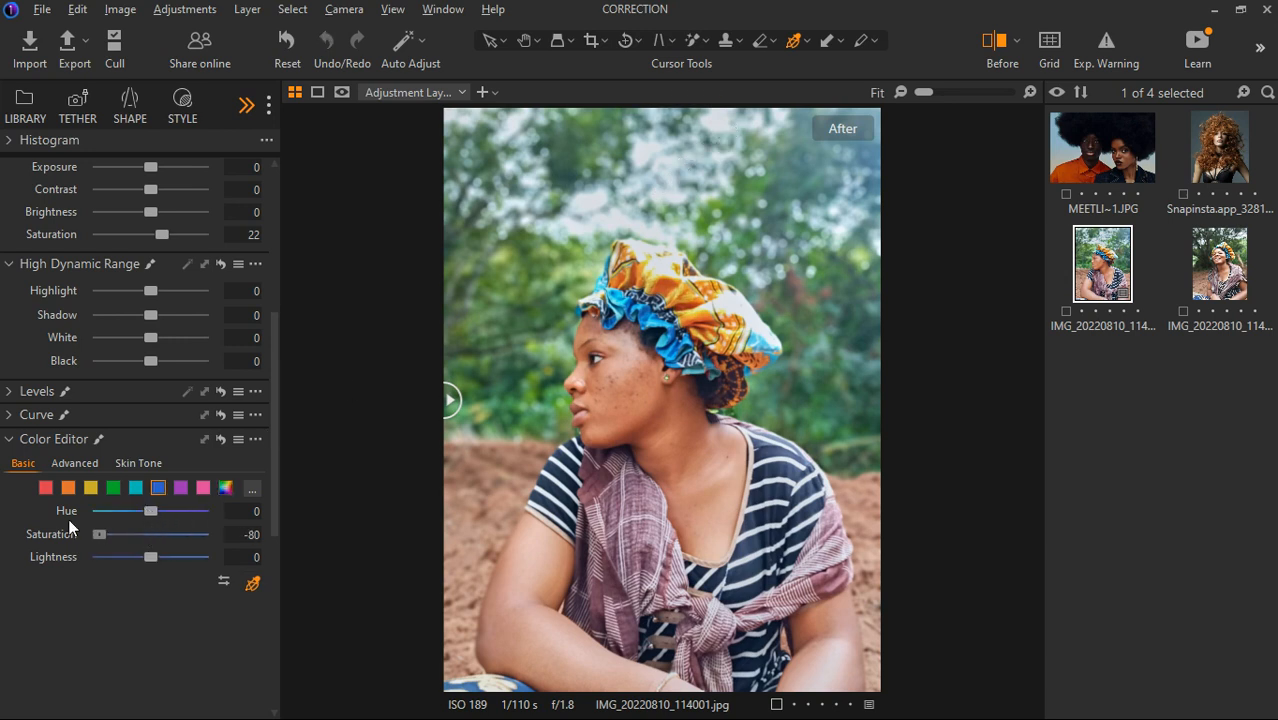
- Set the cyan range's Saturation to -49.5 in the Color Editor, checking the result against the original photo
{"action": "left_click", "coordinate": [136, 488]}
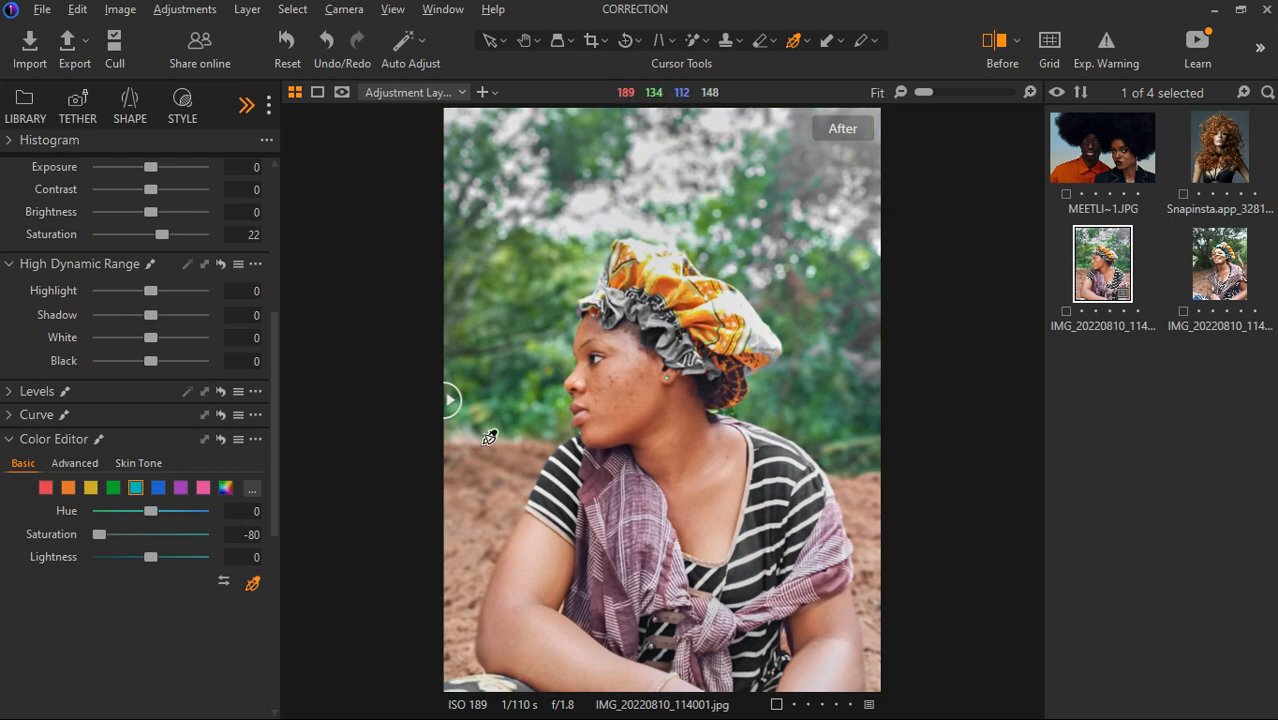
{"action": "left_click_drag", "start_coordinate": [452, 401], "coordinate": [360, 382]}
{"action": "left_click_drag", "start_coordinate": [99, 534], "coordinate": [115, 532]}
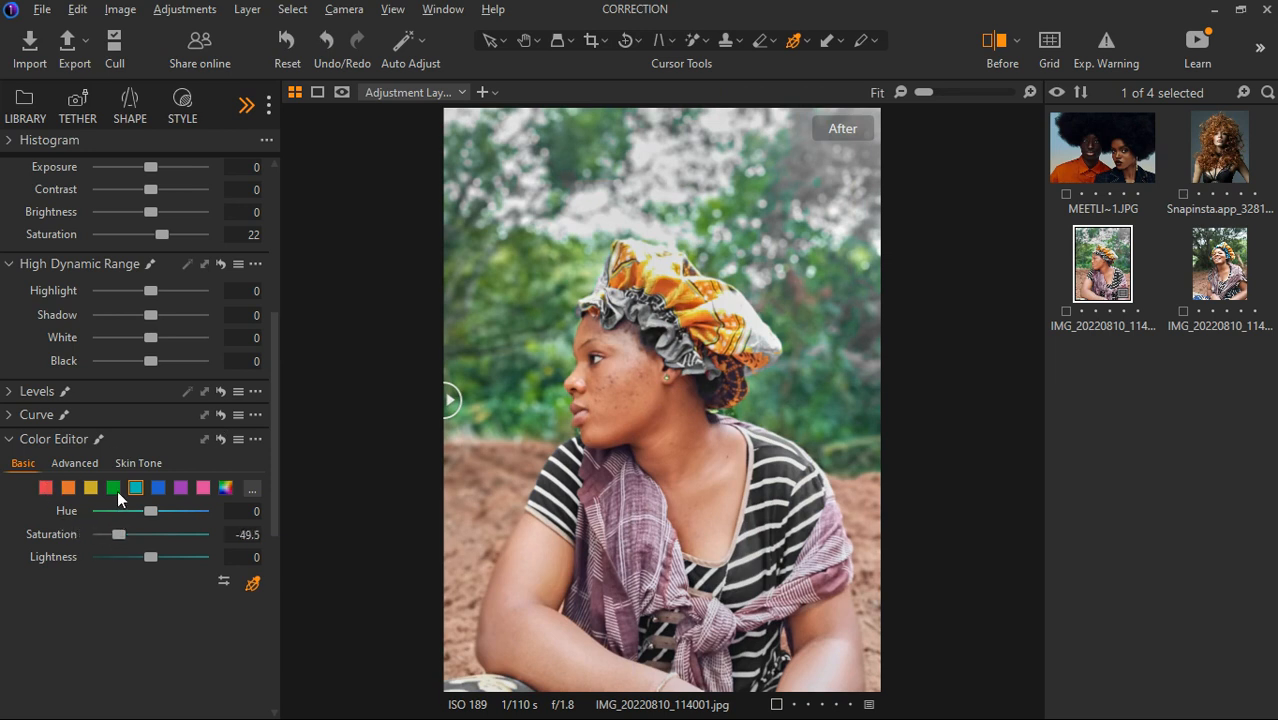
- Set the green range's Hue to -30 in the Color Editor and check the foliage against the original photo
{"action": "left_click", "coordinate": [114, 488]}
{"action": "left_click_drag", "start_coordinate": [152, 507], "coordinate": [63, 504]}
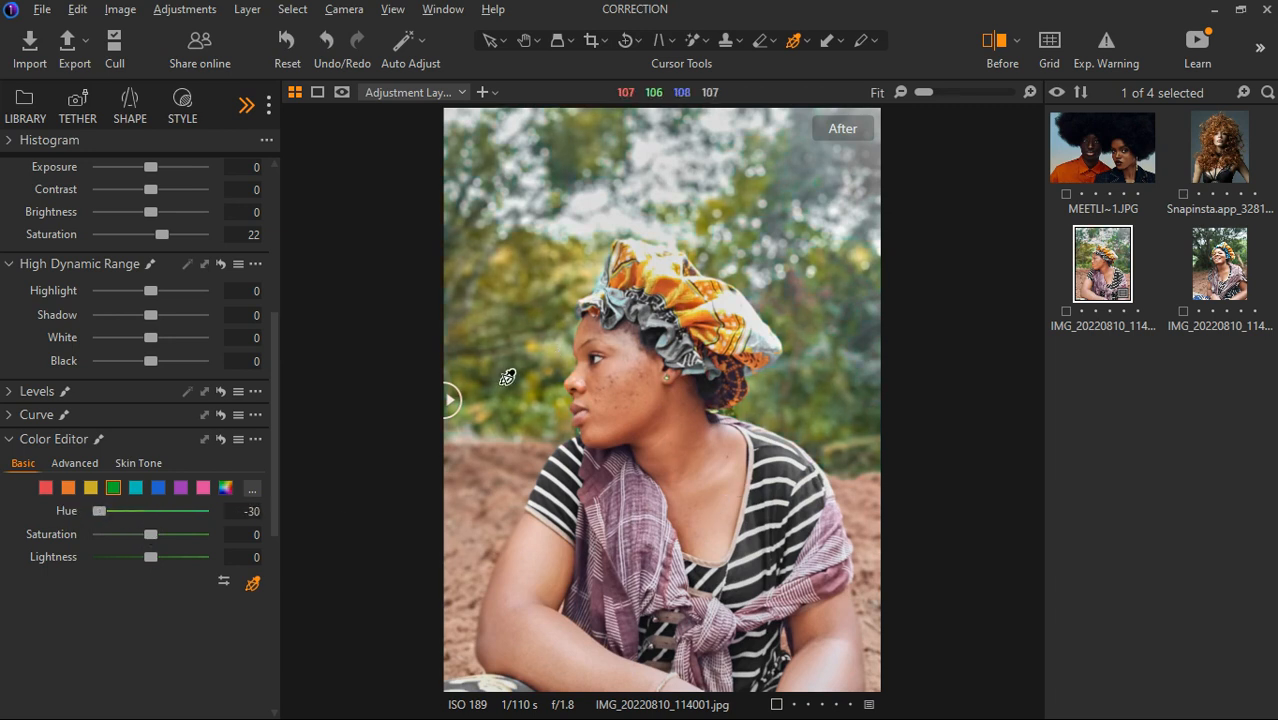
{"action": "left_click_drag", "start_coordinate": [434, 400], "coordinate": [365, 397]}
- Display the Refine tools, inspect the Sharpening settings, and collapse the Navigator, Focus and Sharpening sections
{"action": "left_click", "coordinate": [242, 114]}
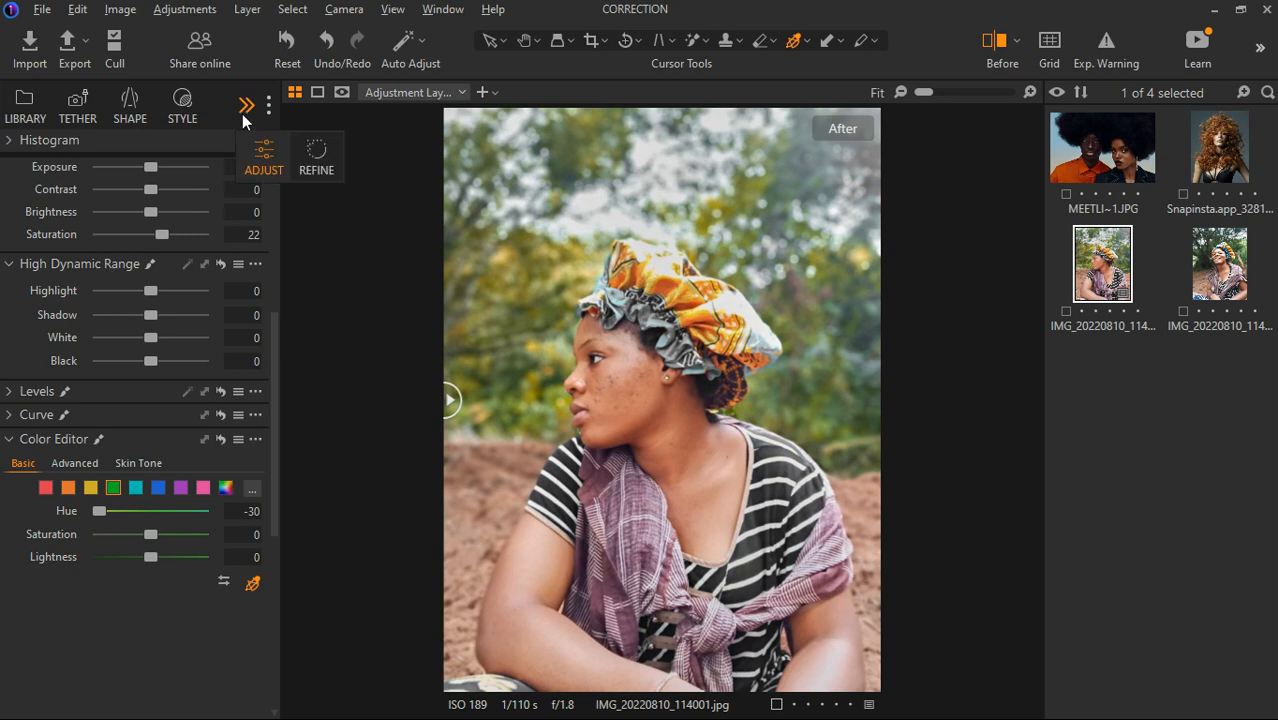
{"action": "left_click", "coordinate": [312, 158]}
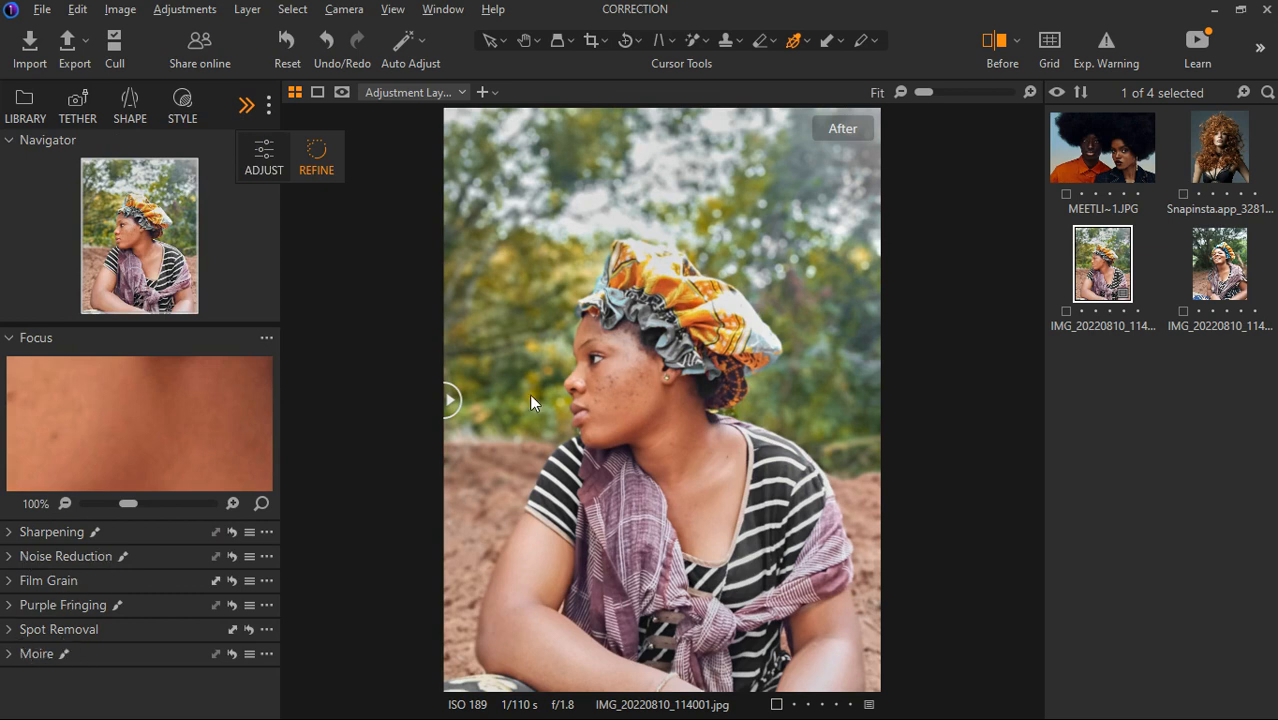
{"action": "left_click", "coordinate": [9, 141]}
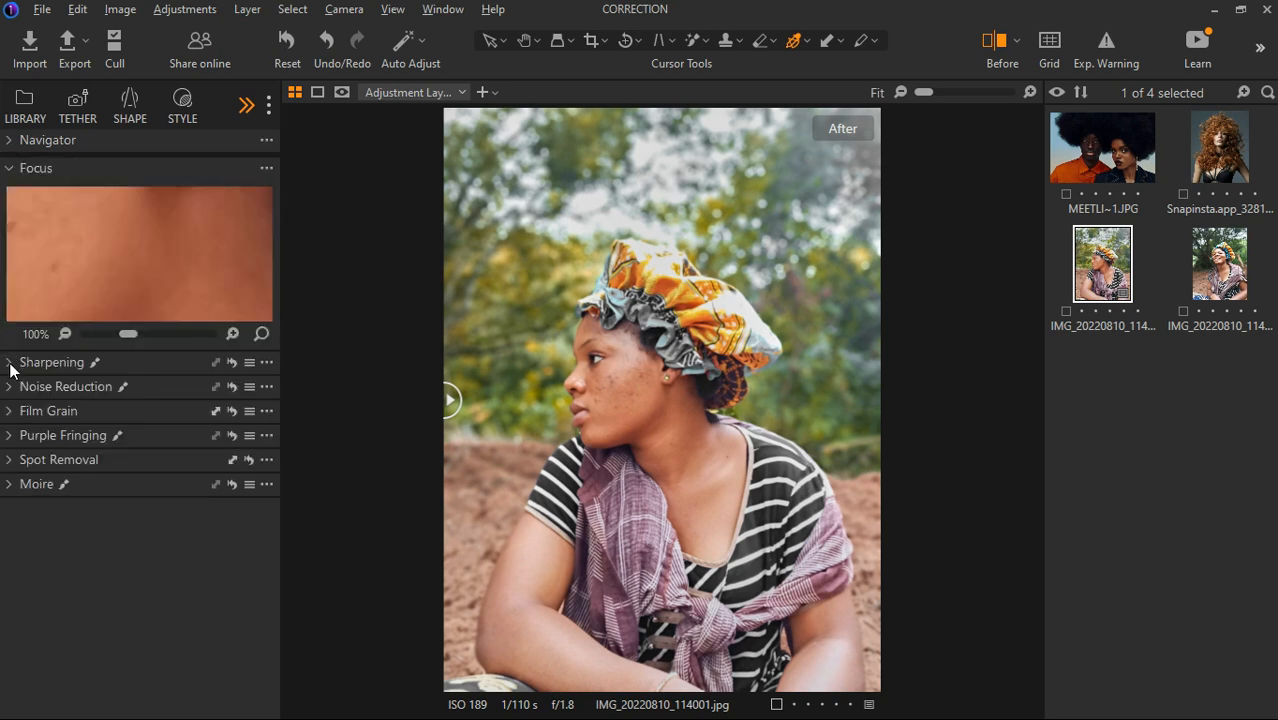
{"action": "left_click", "coordinate": [9, 362]}
{"action": "left_click", "coordinate": [10, 168]}
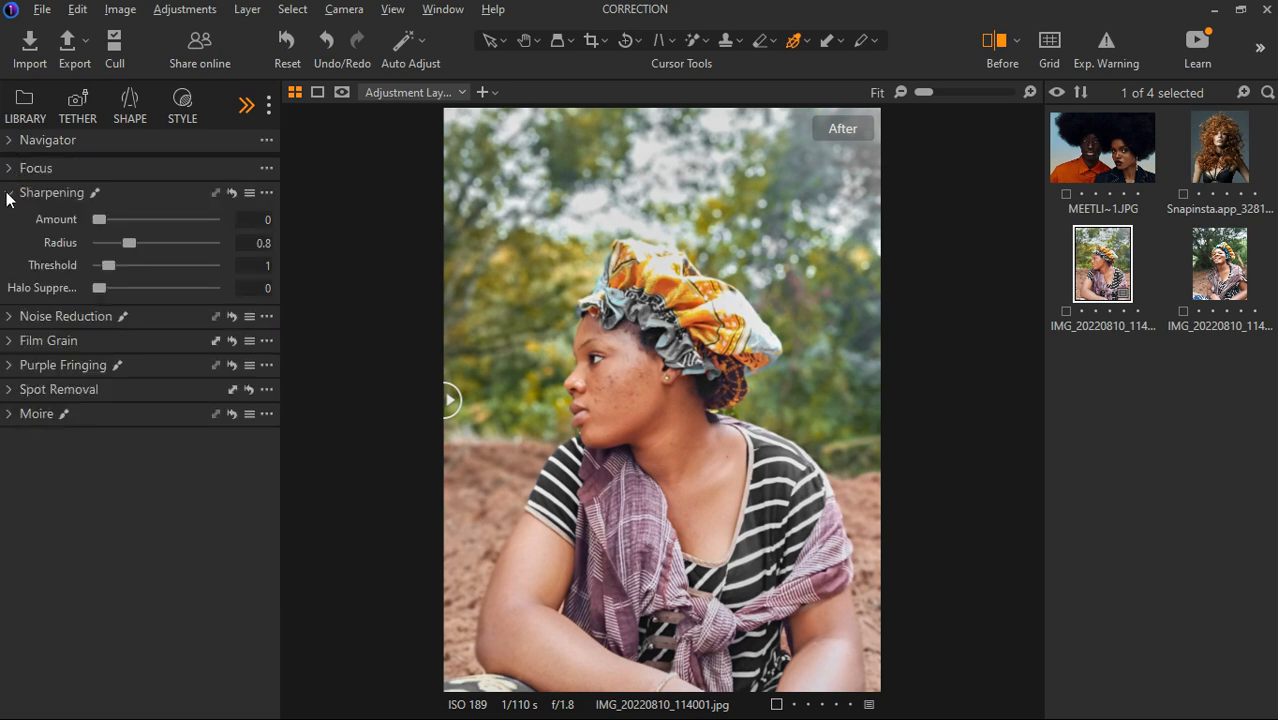
{"action": "left_click", "coordinate": [9, 192]}
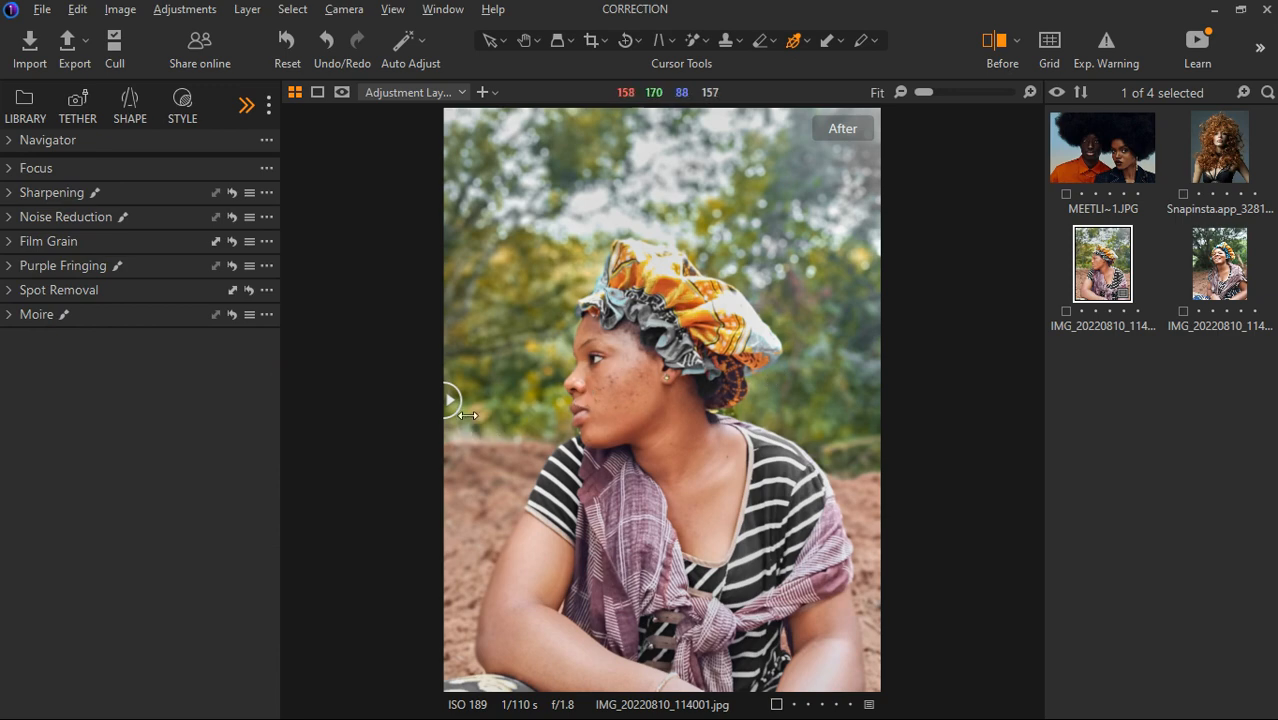
- Compare the whole corrected portrait with its original, turn the before/after view off, and display MEETLI~1.JPG
{"action": "left_click_drag", "start_coordinate": [470, 405], "coordinate": [970, 398]}
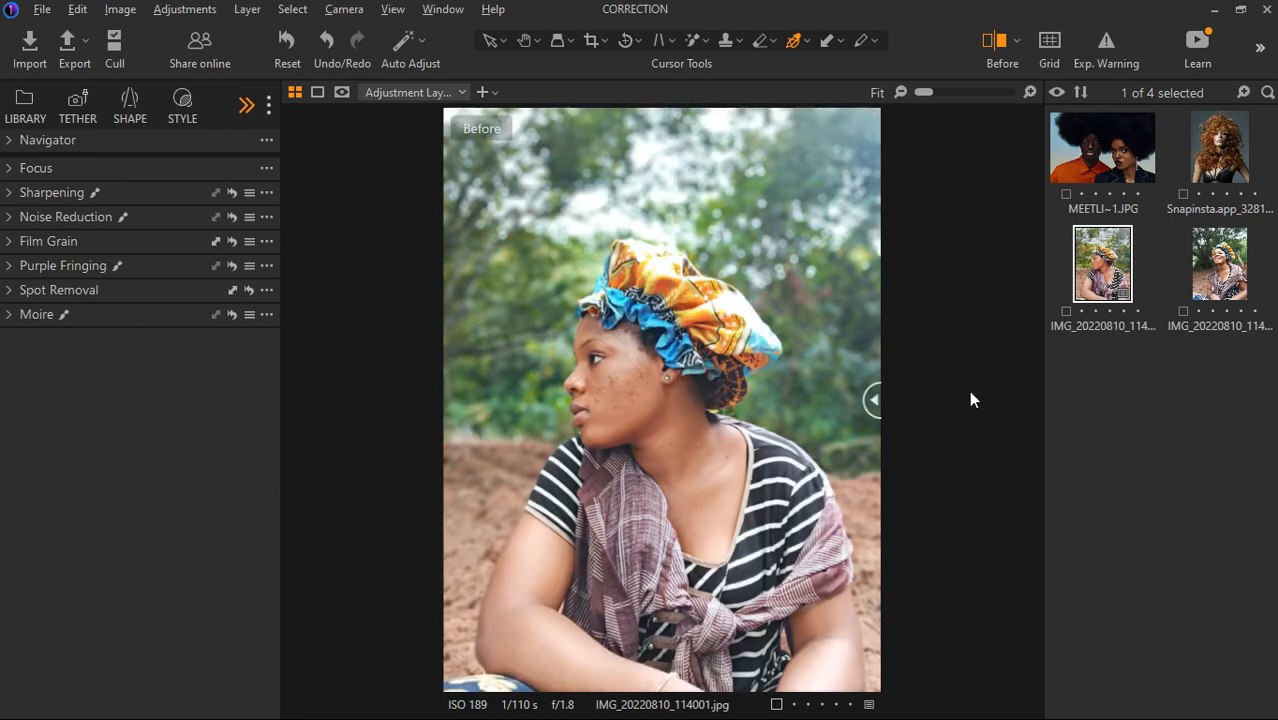
{"action": "left_click", "coordinate": [993, 48]}
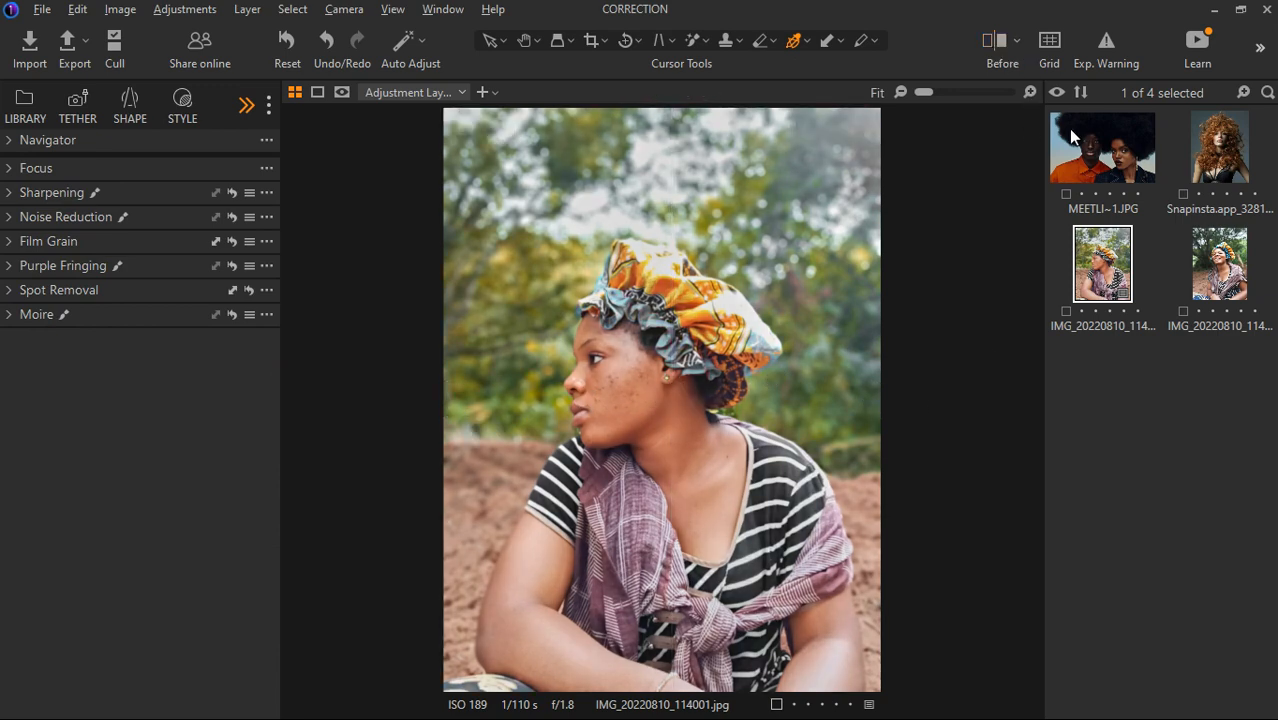
{"action": "left_click", "coordinate": [1091, 146]}
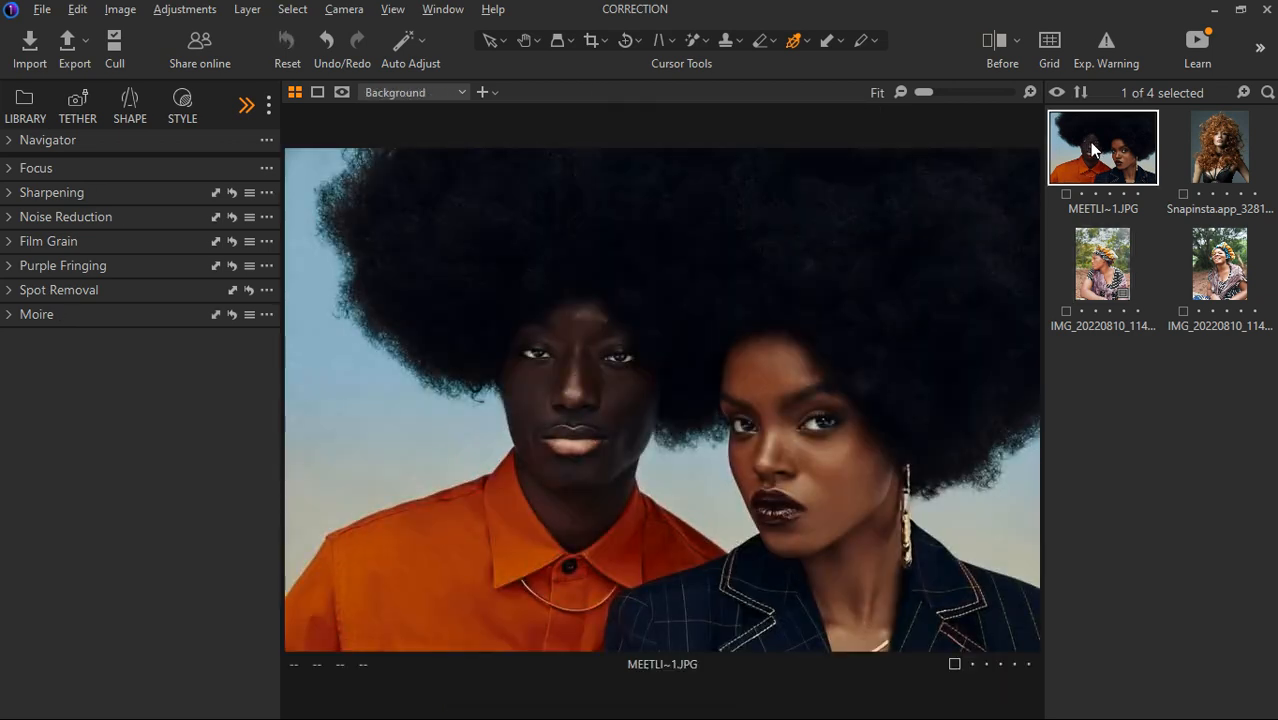